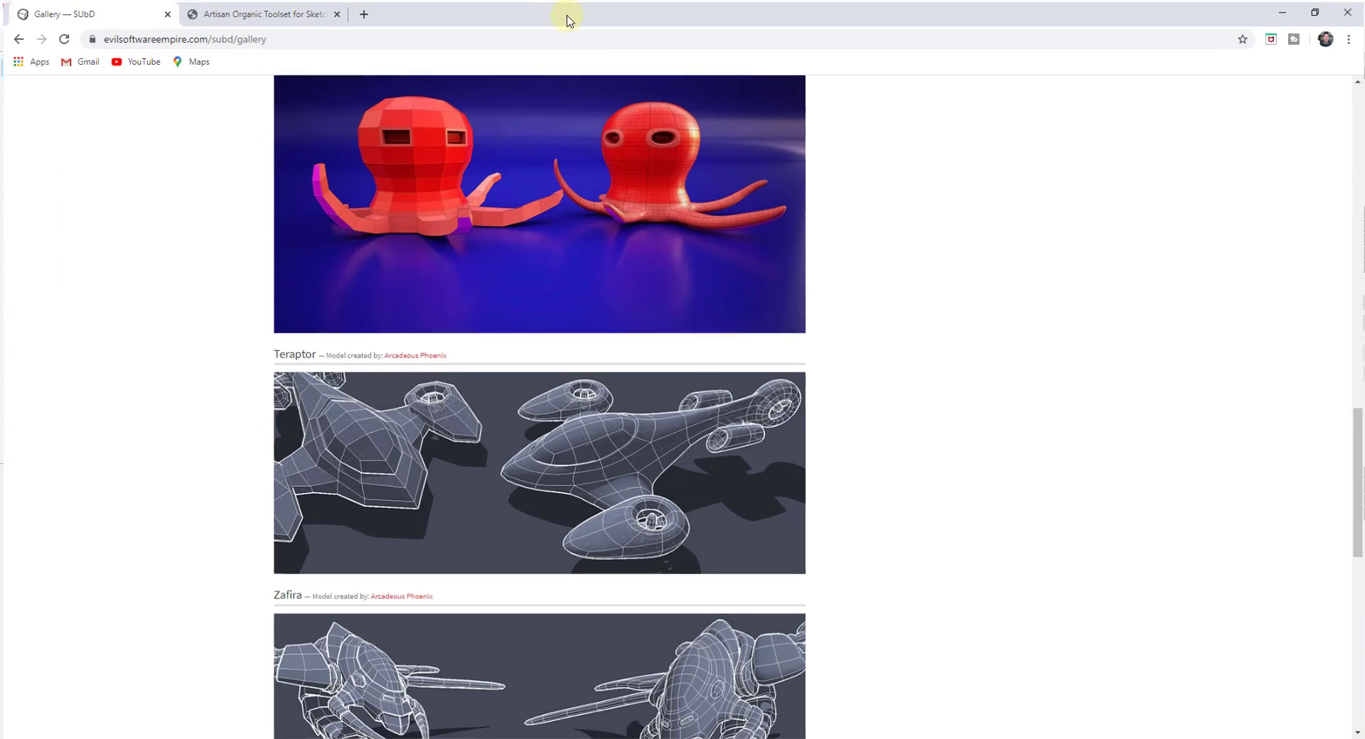
- Compare the coarse and subdivided meshes of the RM 307 car and Kitchen-Faucet in the SUbD gallery
scroll(664, 304, "up", 15)
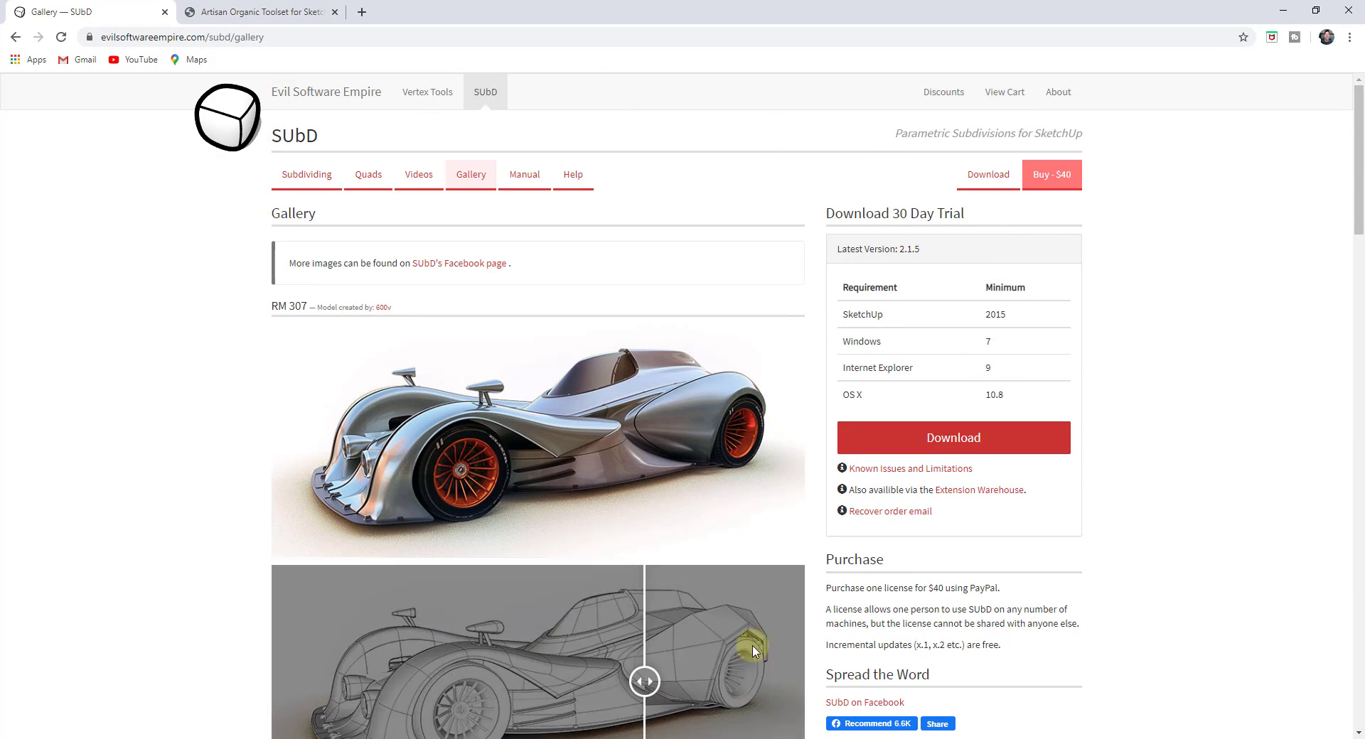
scroll(953, 508, "down", 2)
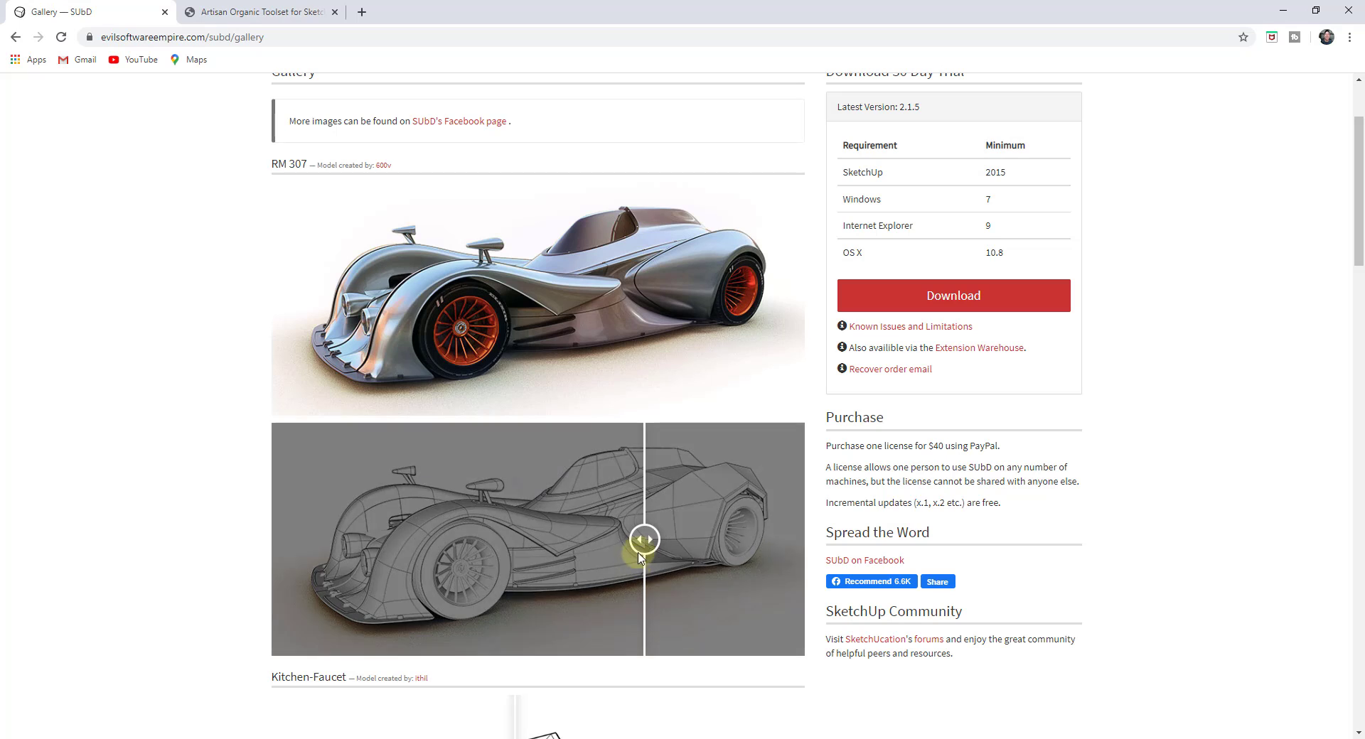
left_click_drag(644, 542, 573, 548)
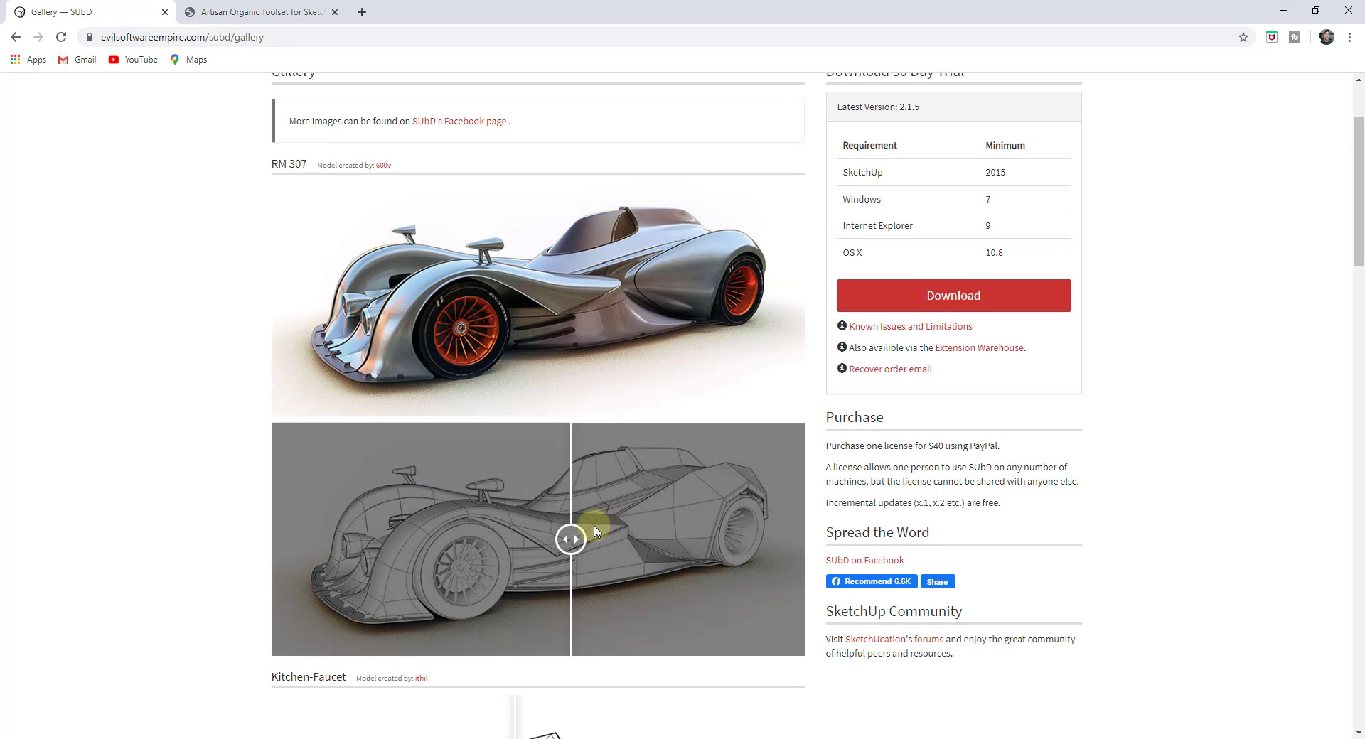
left_click_drag(566, 540, 323, 546)
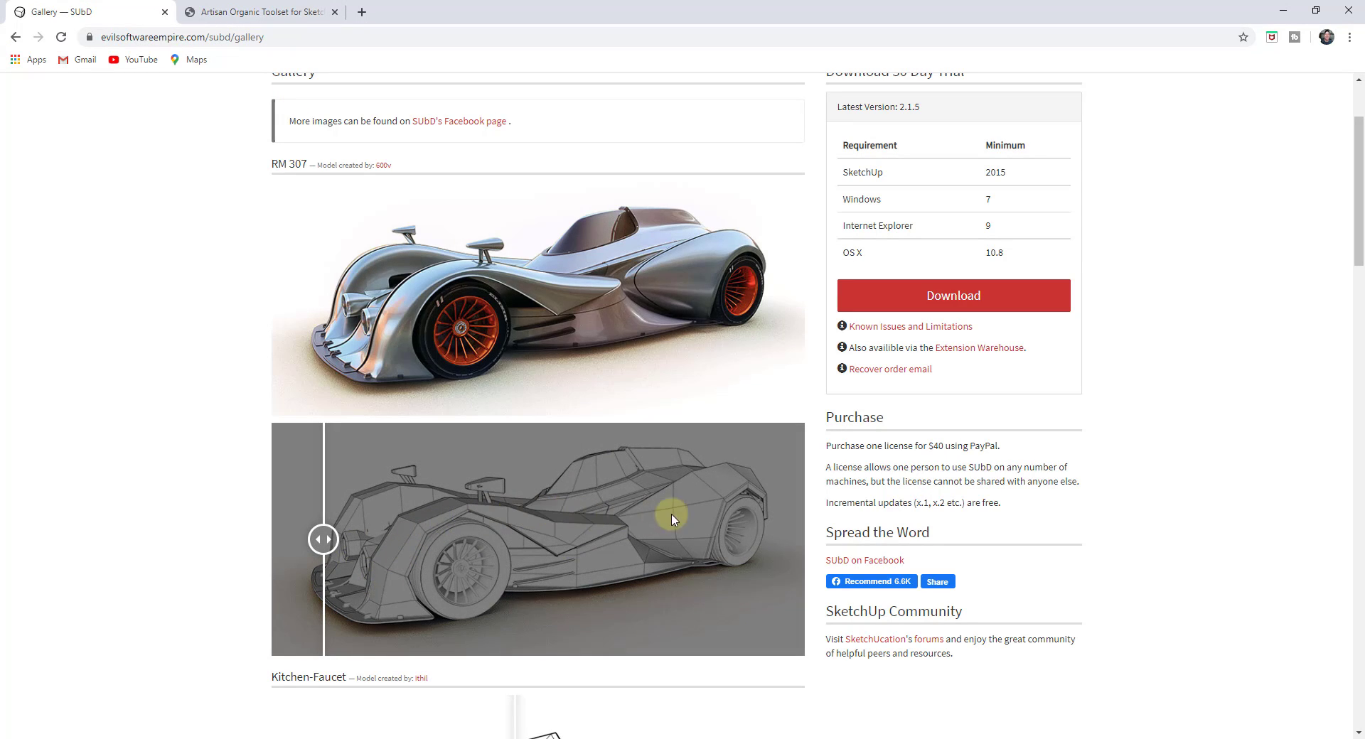
left_click_drag(324, 539, 524, 561)
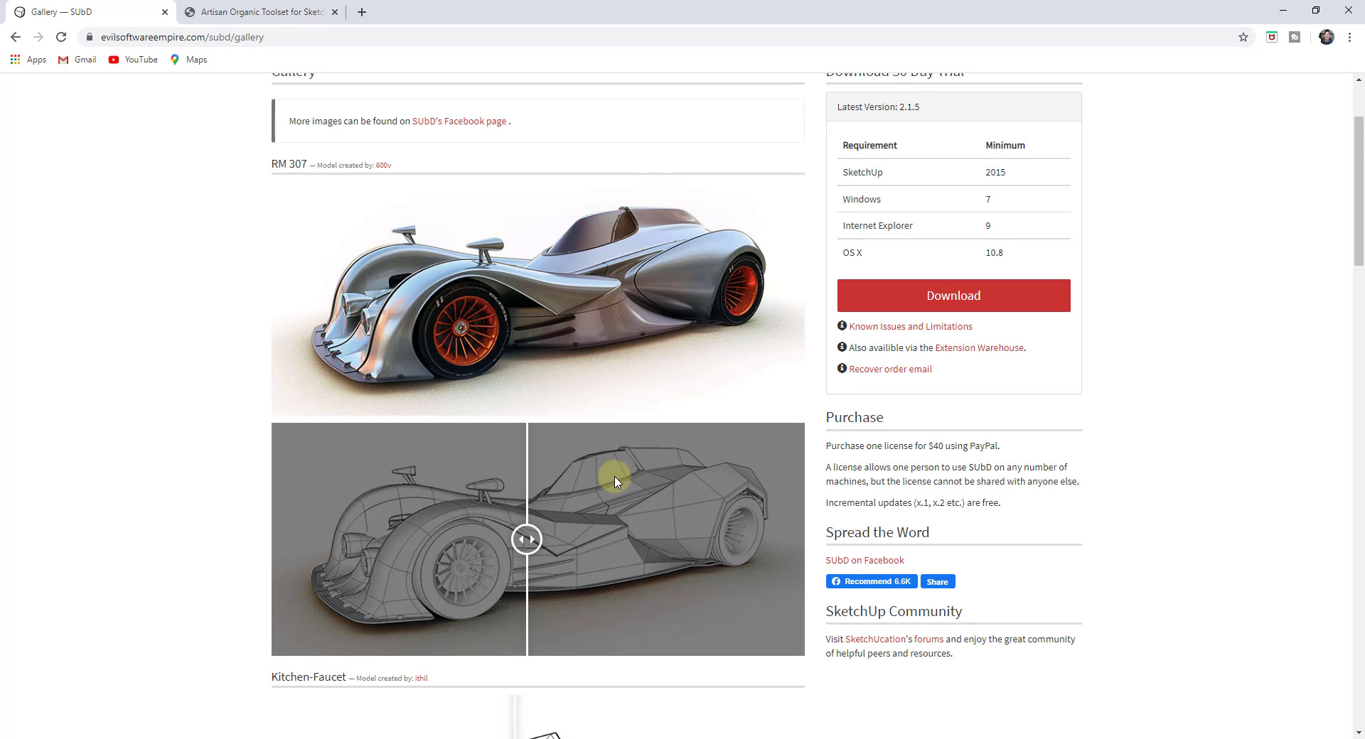
scroll(683, 494, "down", 2)
scroll(681, 503, "down", 3)
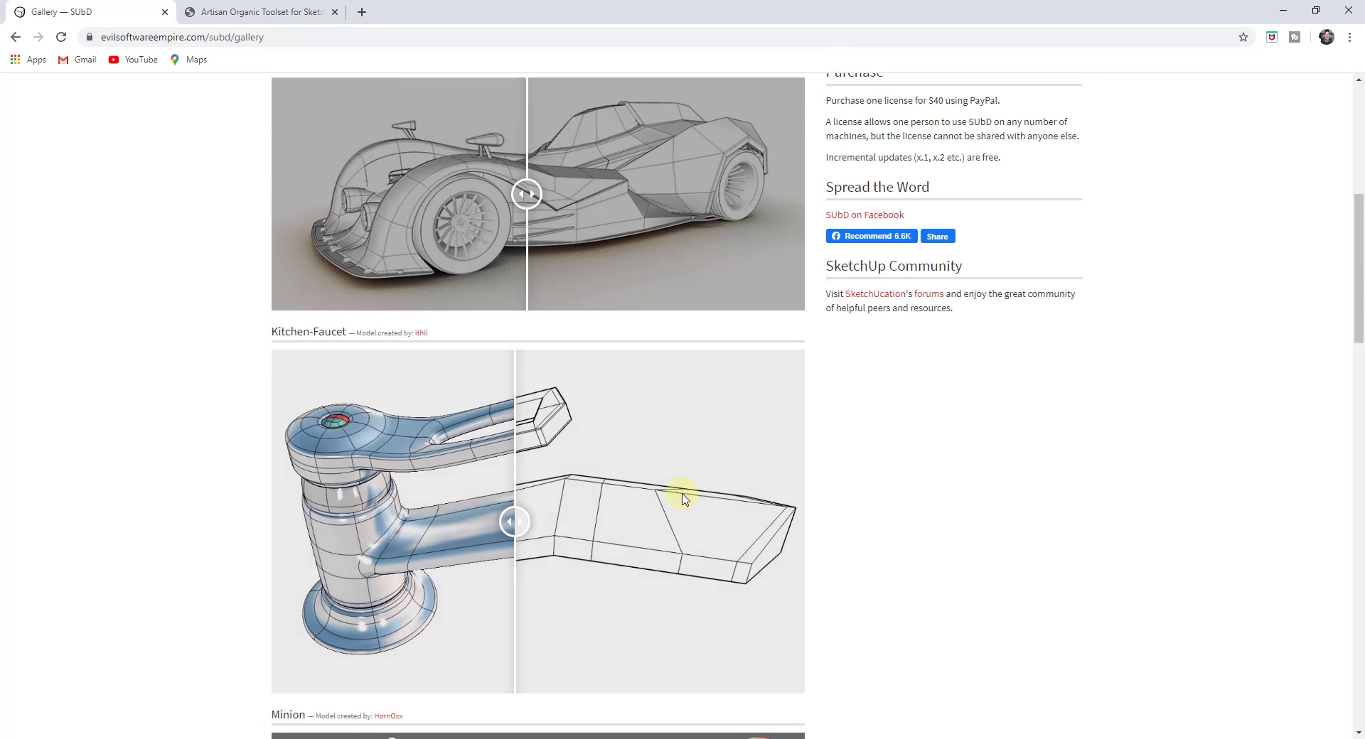
left_click_drag(503, 519, 538, 341)
- Switch to the Artisan website and view the example models in its homepage slideshow
left_click(249, 3)
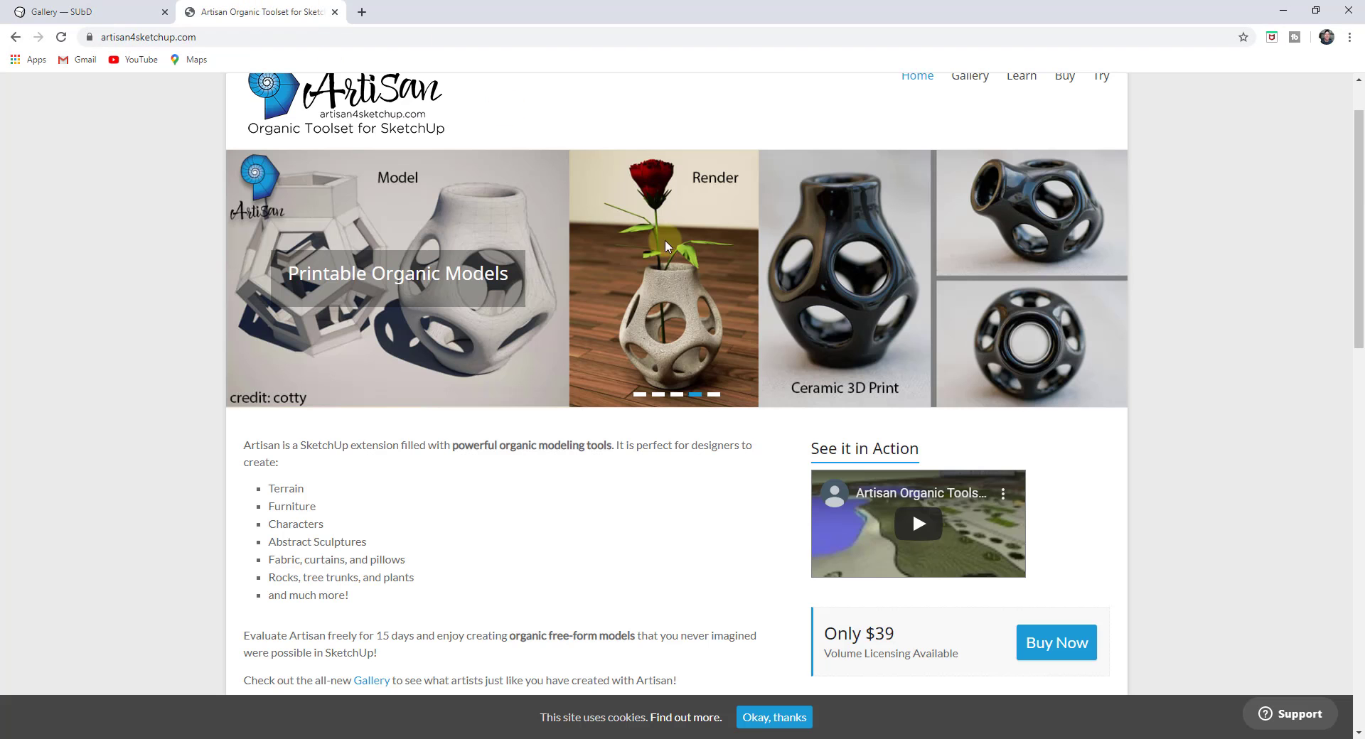
left_click(640, 395)
left_click(659, 396)
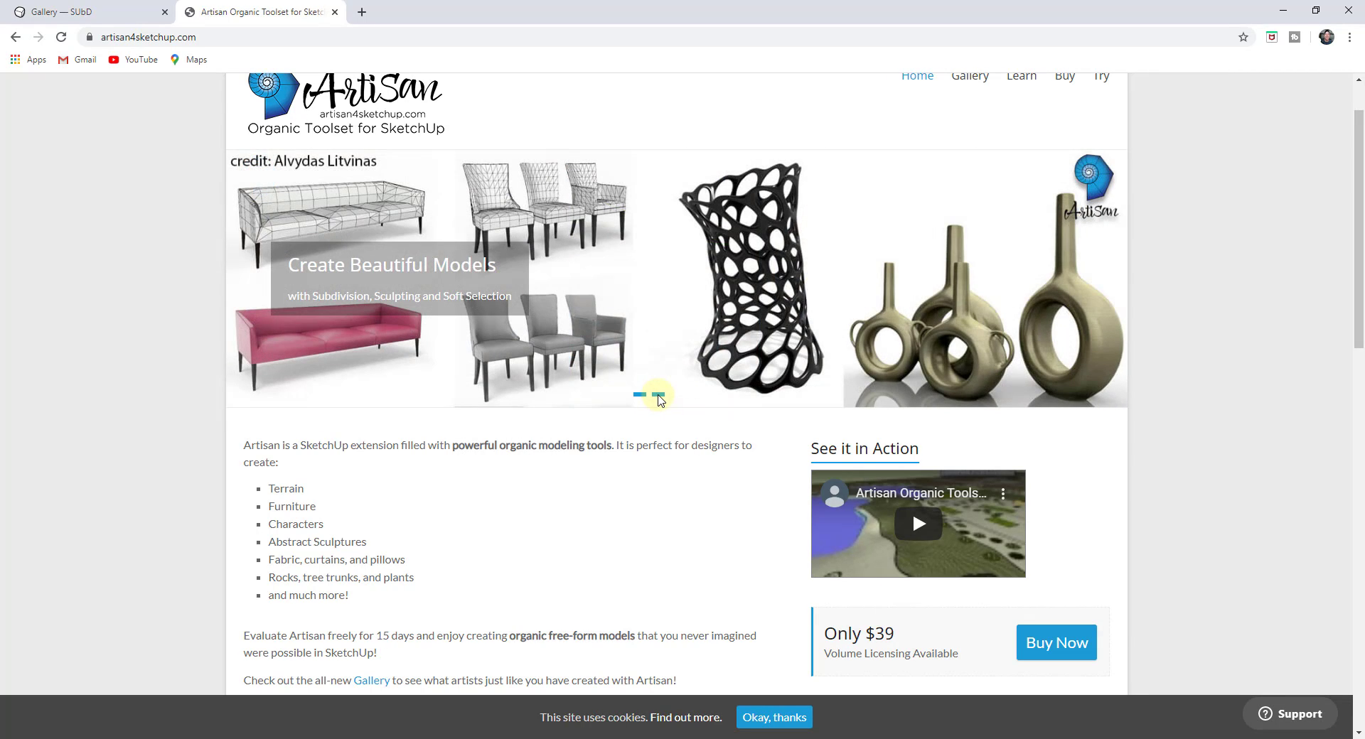
left_click(676, 396)
left_click(696, 396)
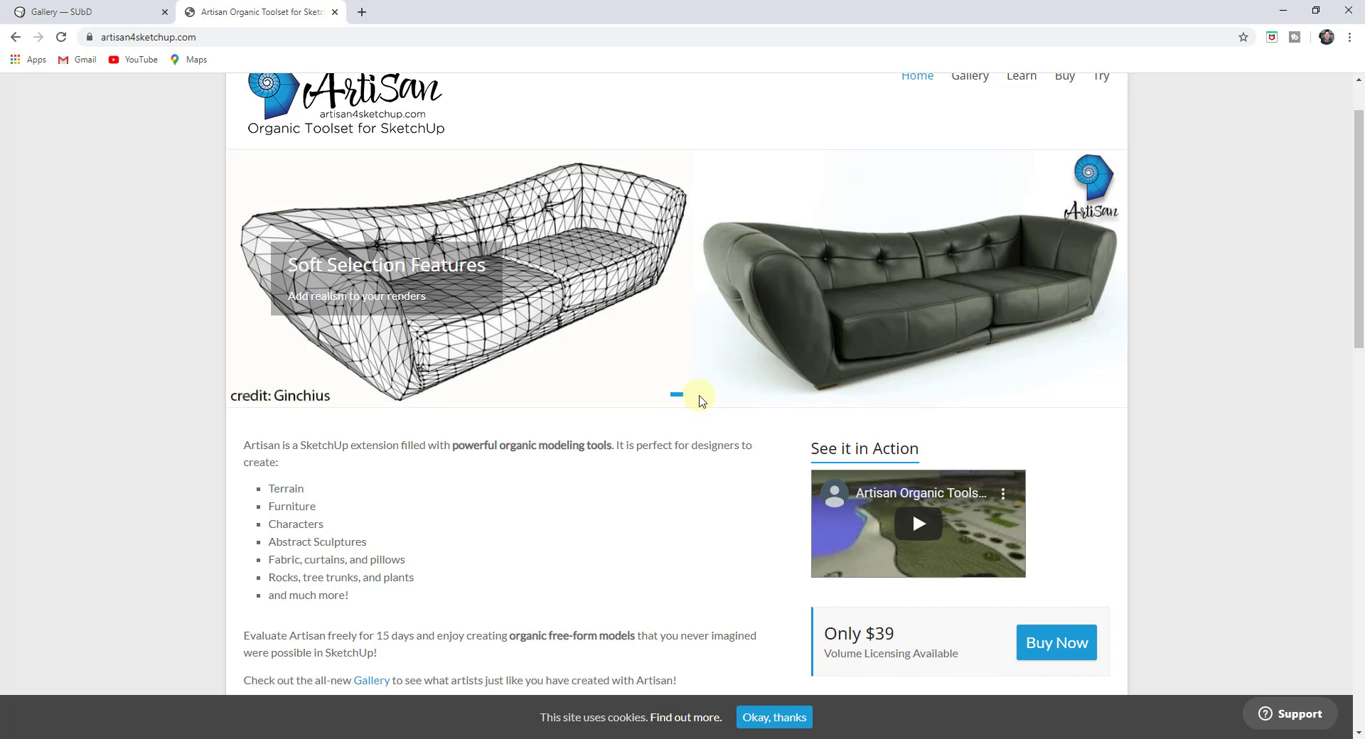
- Switch to the SketchUp subdivision model and move the QuadFace Tools toolbar slightly higher above the boxes
left_click(1283, 10)
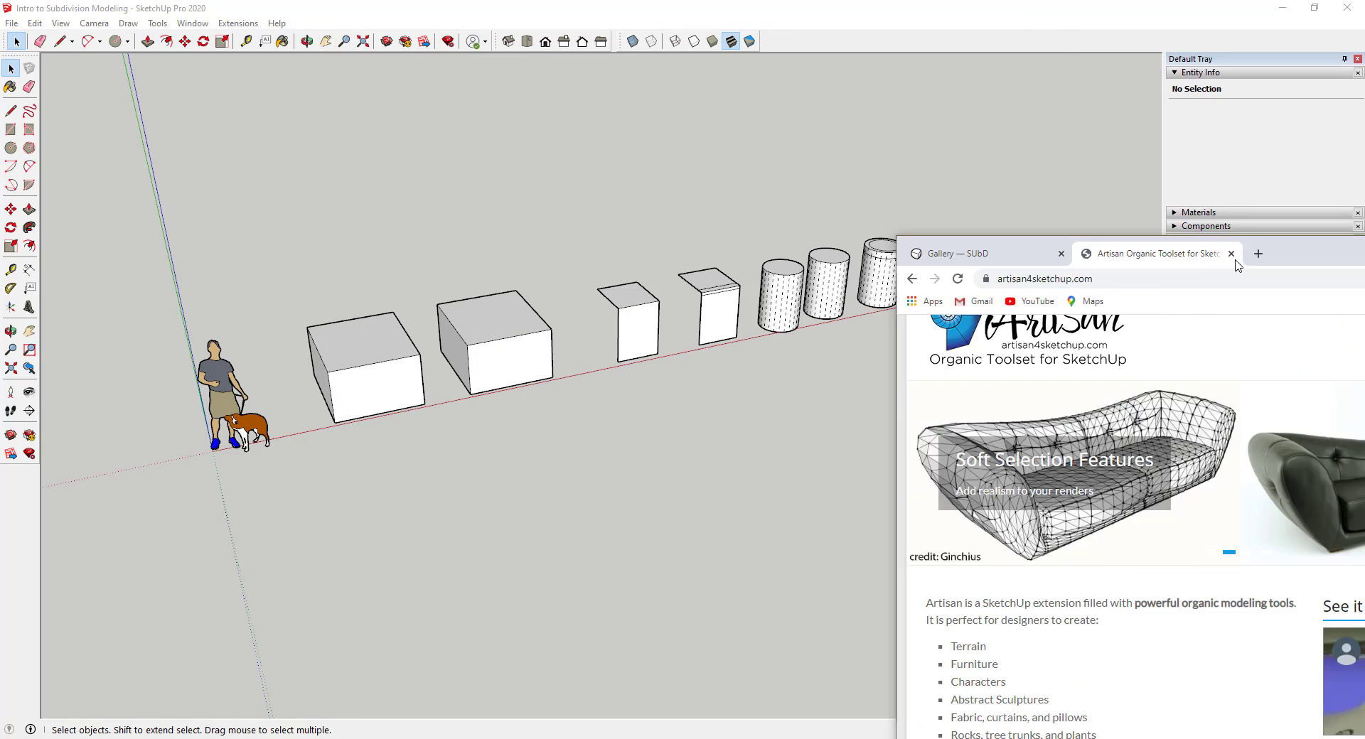
scroll(356, 357, "up", 3)
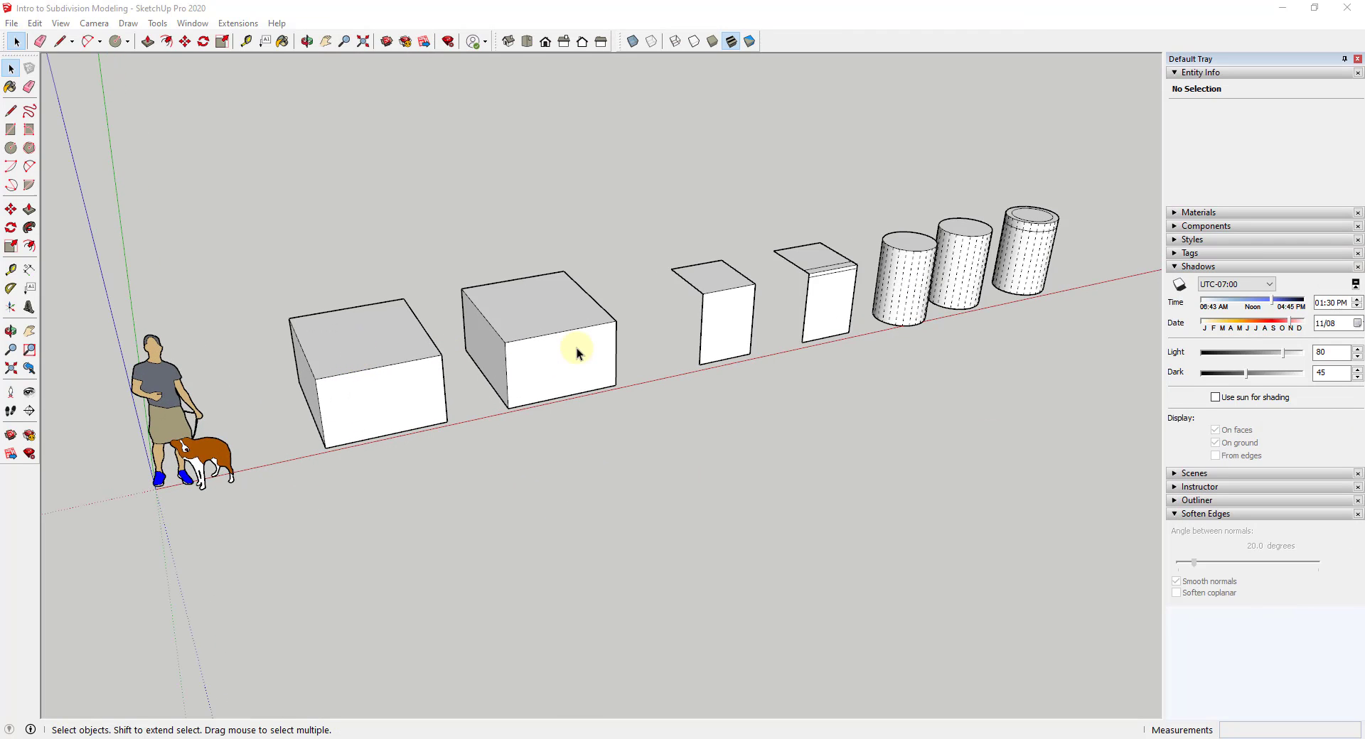
scroll(573, 344, "down", 2)
left_click(489, 467)
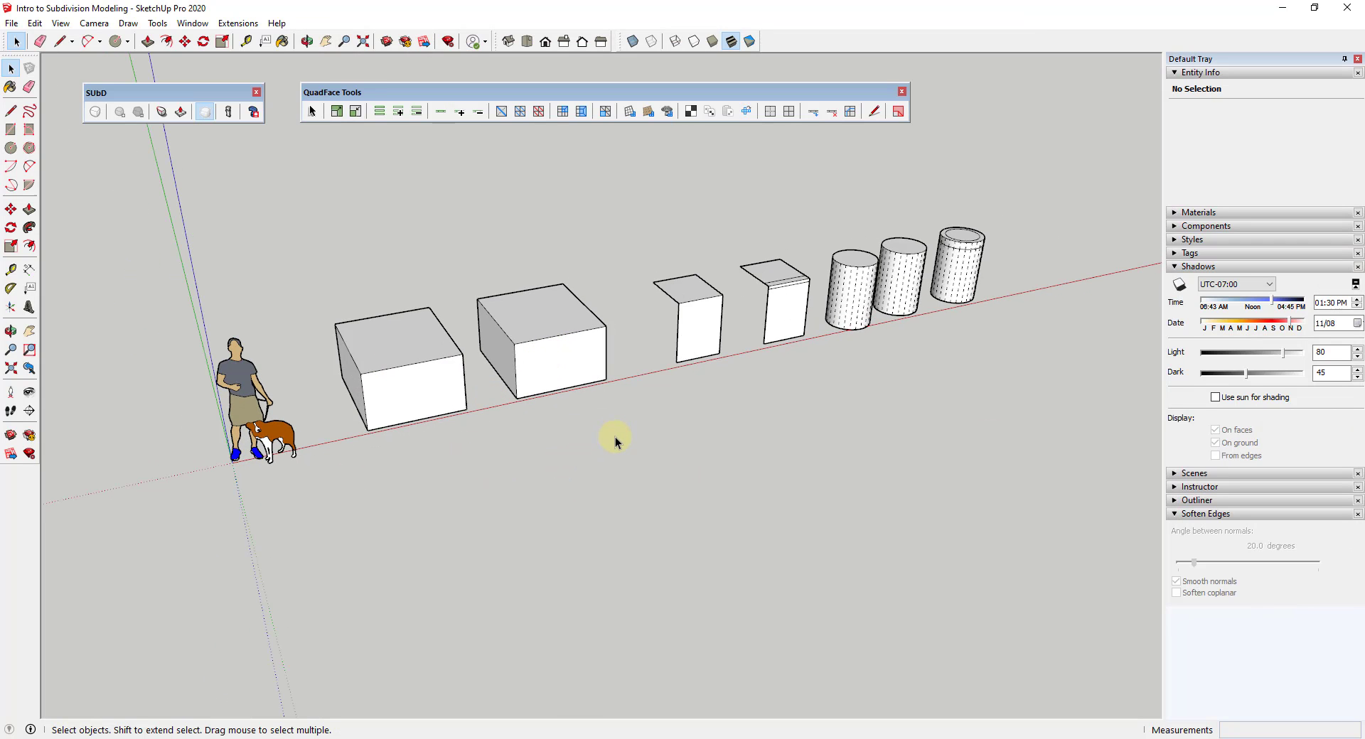
scroll(430, 366, "up", 1)
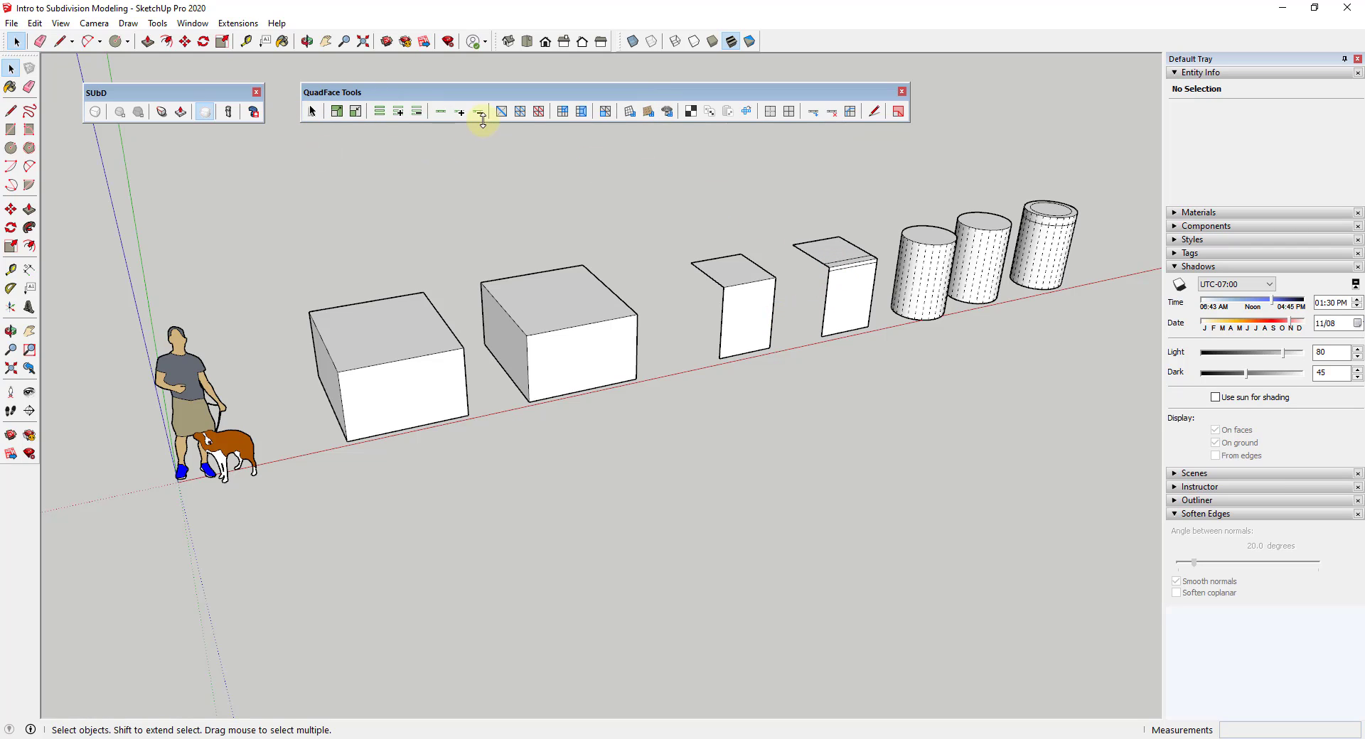
left_click_drag(465, 96, 473, 78)
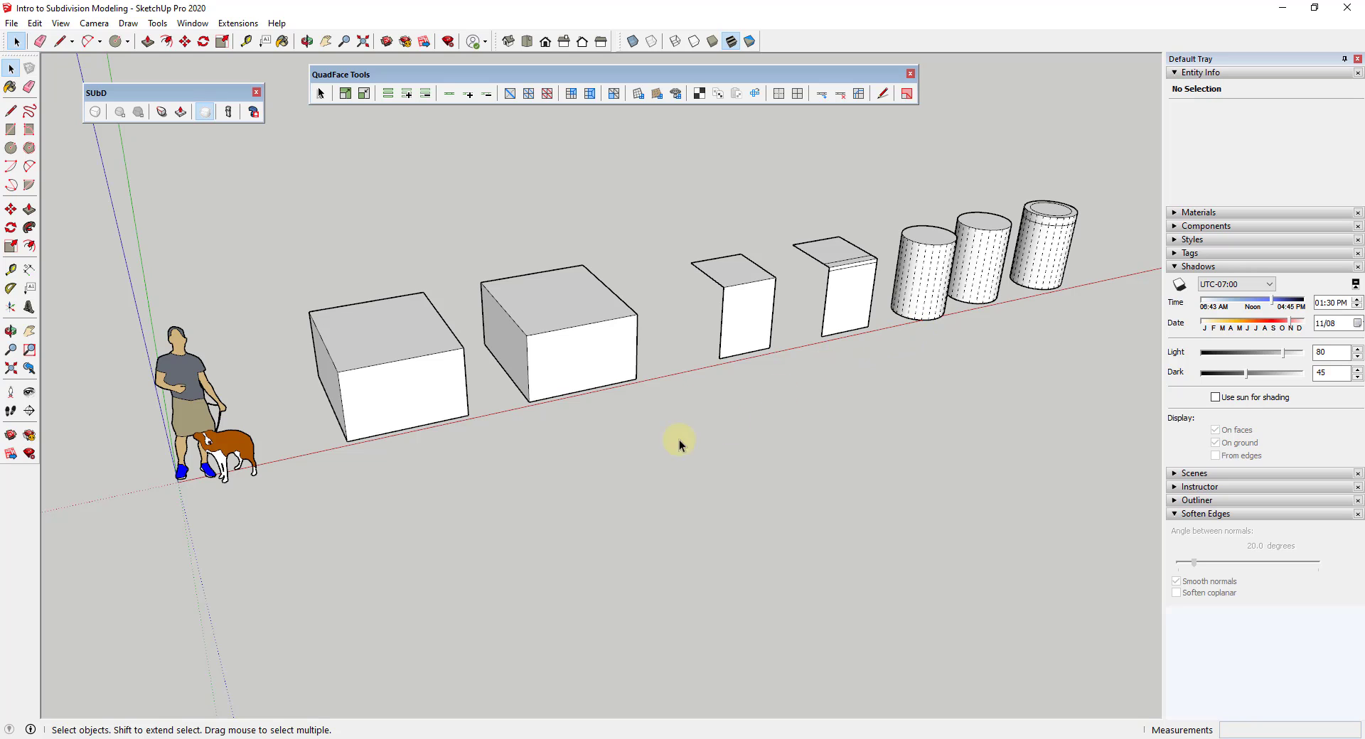
- Select the first box group beside the figure with the dog and subdivide it with SUbD
scroll(365, 374, "up", 5)
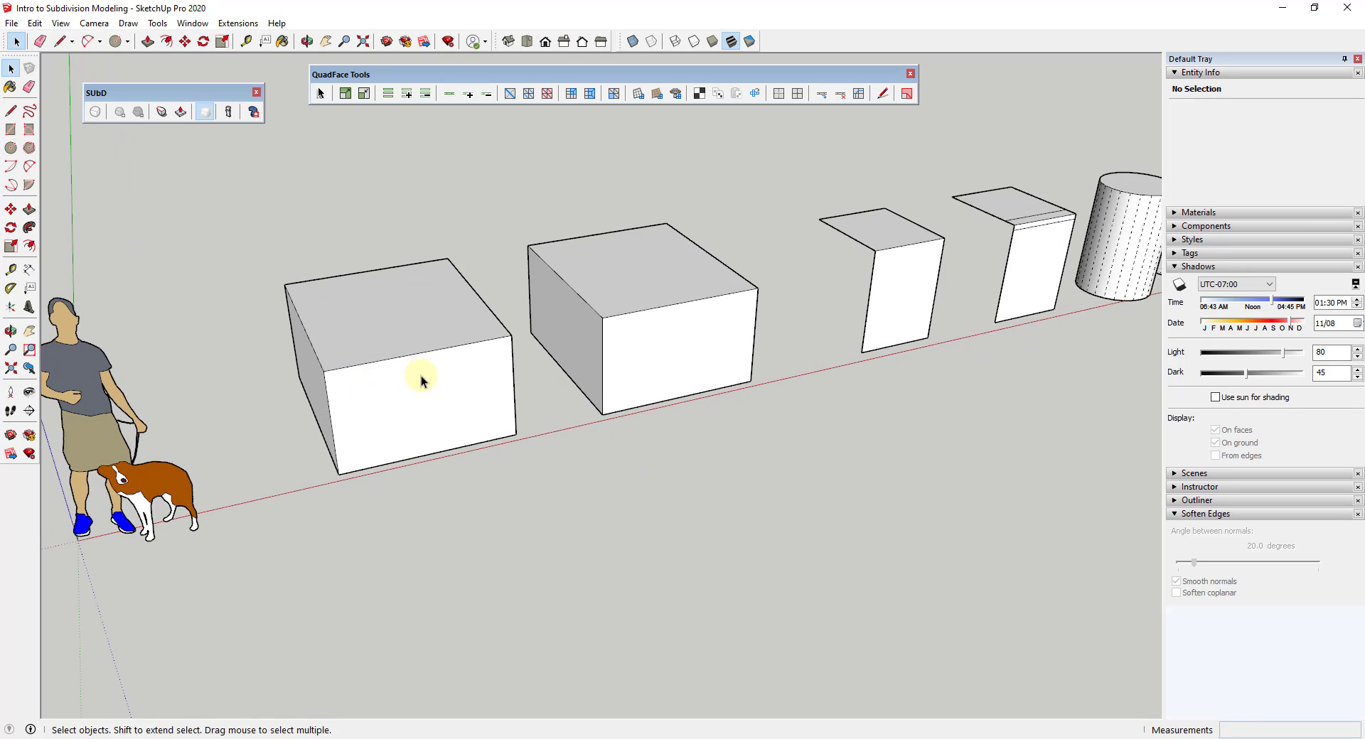
middle_click_drag(451, 379, 241, 381)
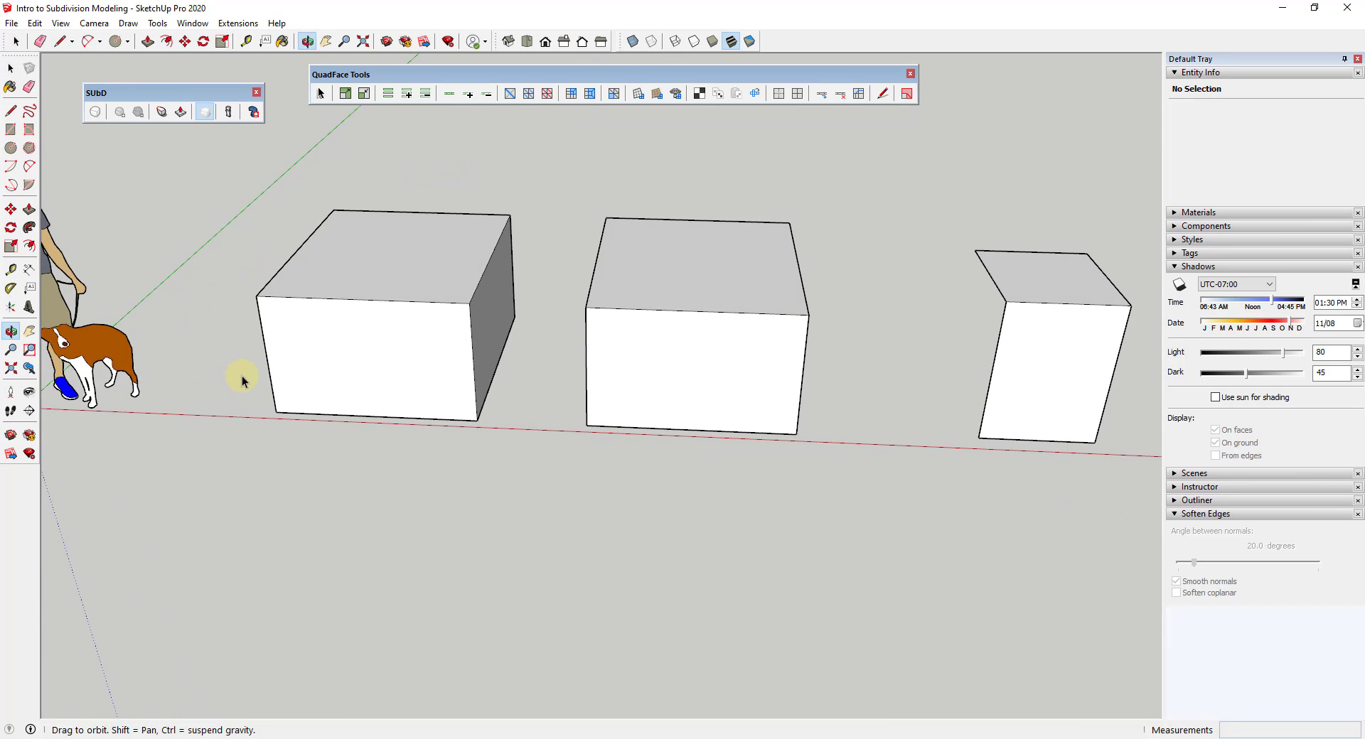
left_click(403, 313)
middle_click_drag(451, 371, 336, 316)
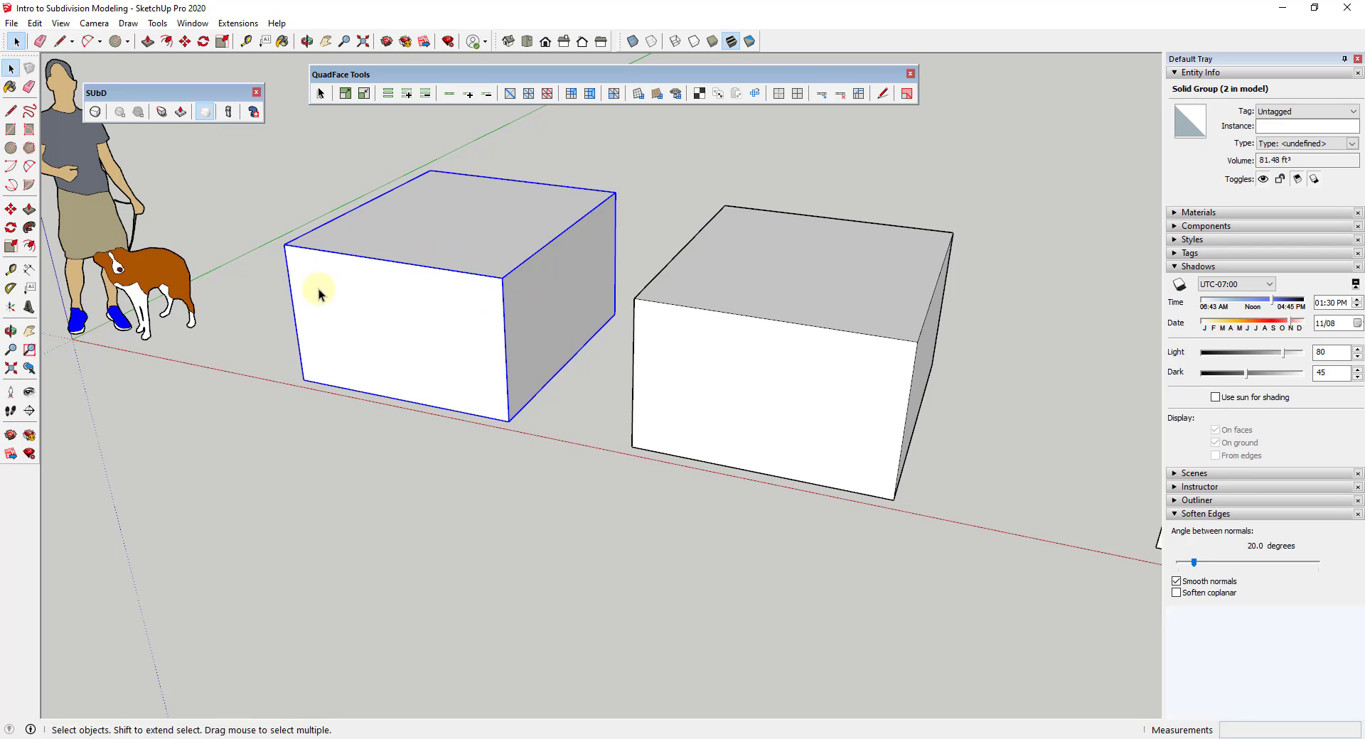
left_click(97, 114)
middle_click_drag(557, 304, 538, 232)
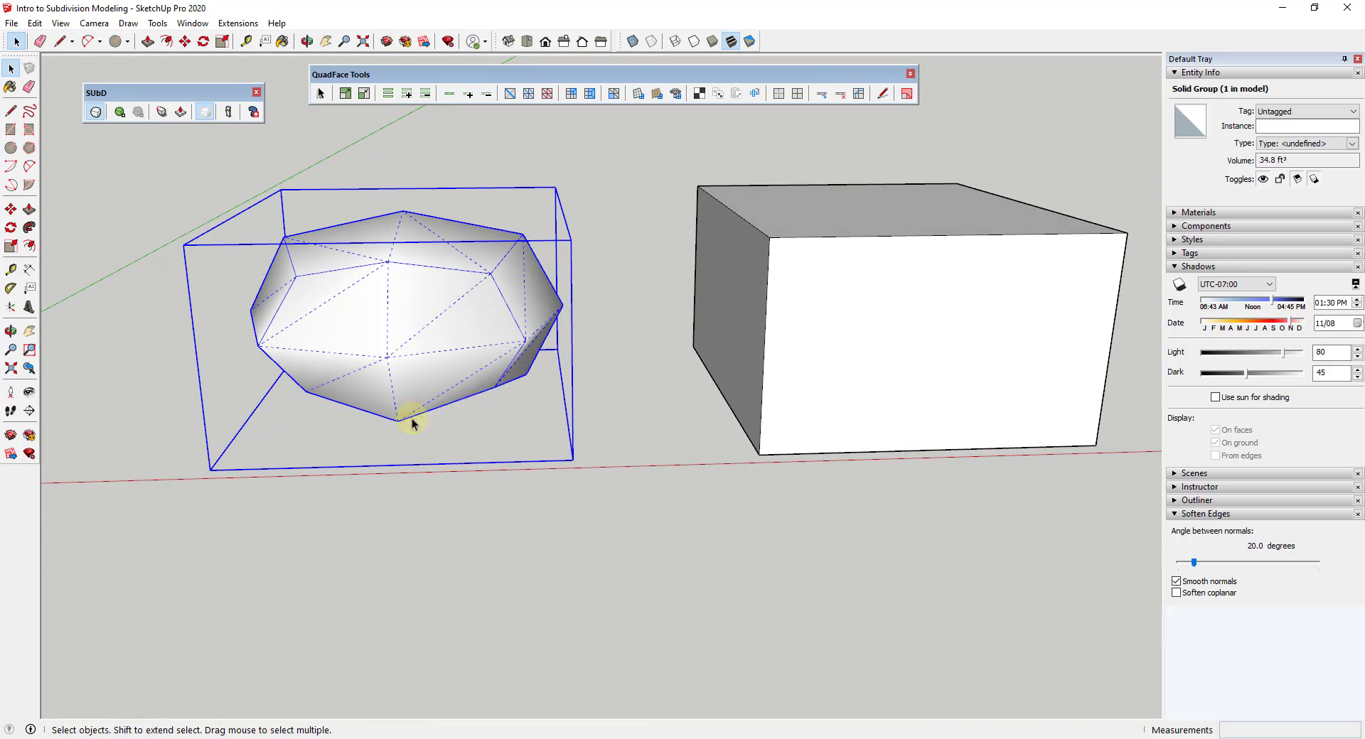
- Turn off the display of hidden geometry to view the subdivided shape without its dashed mesh lines
left_click(60, 23)
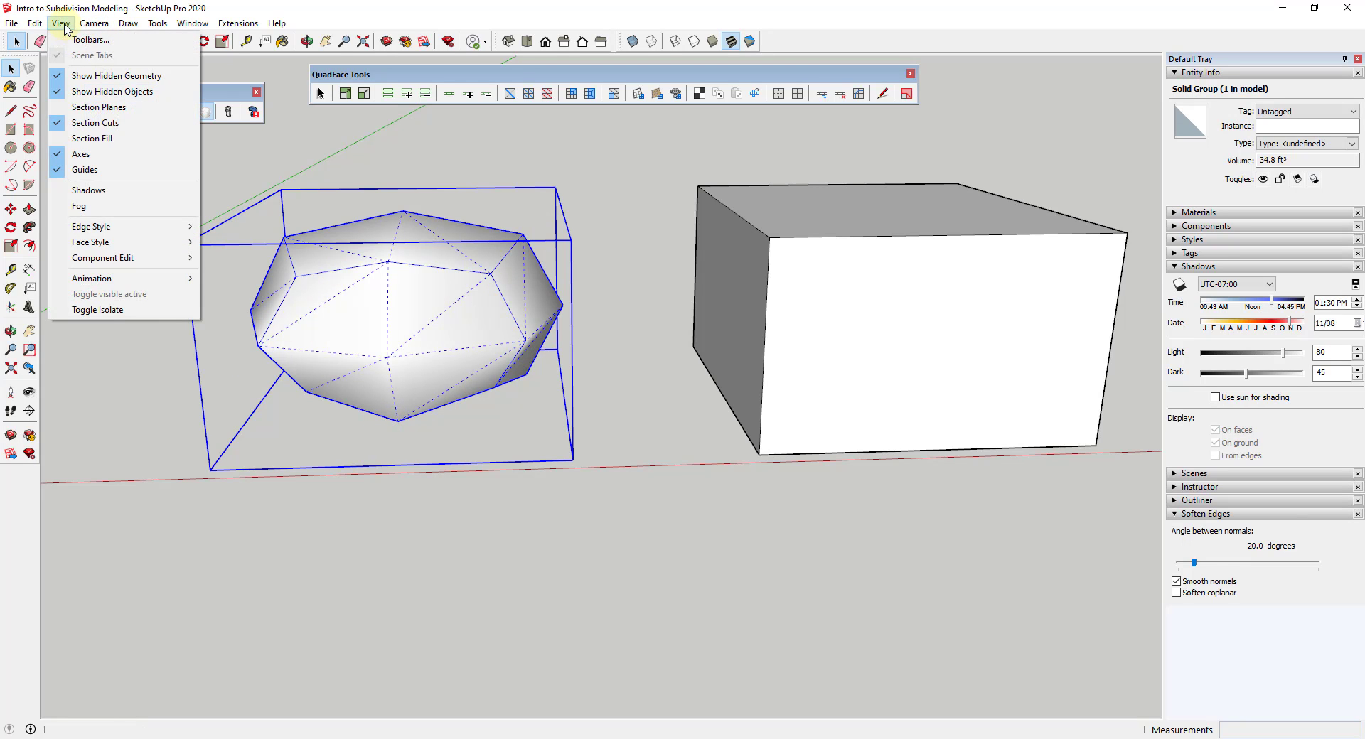
left_click(89, 78)
middle_click_drag(409, 290, 689, 256)
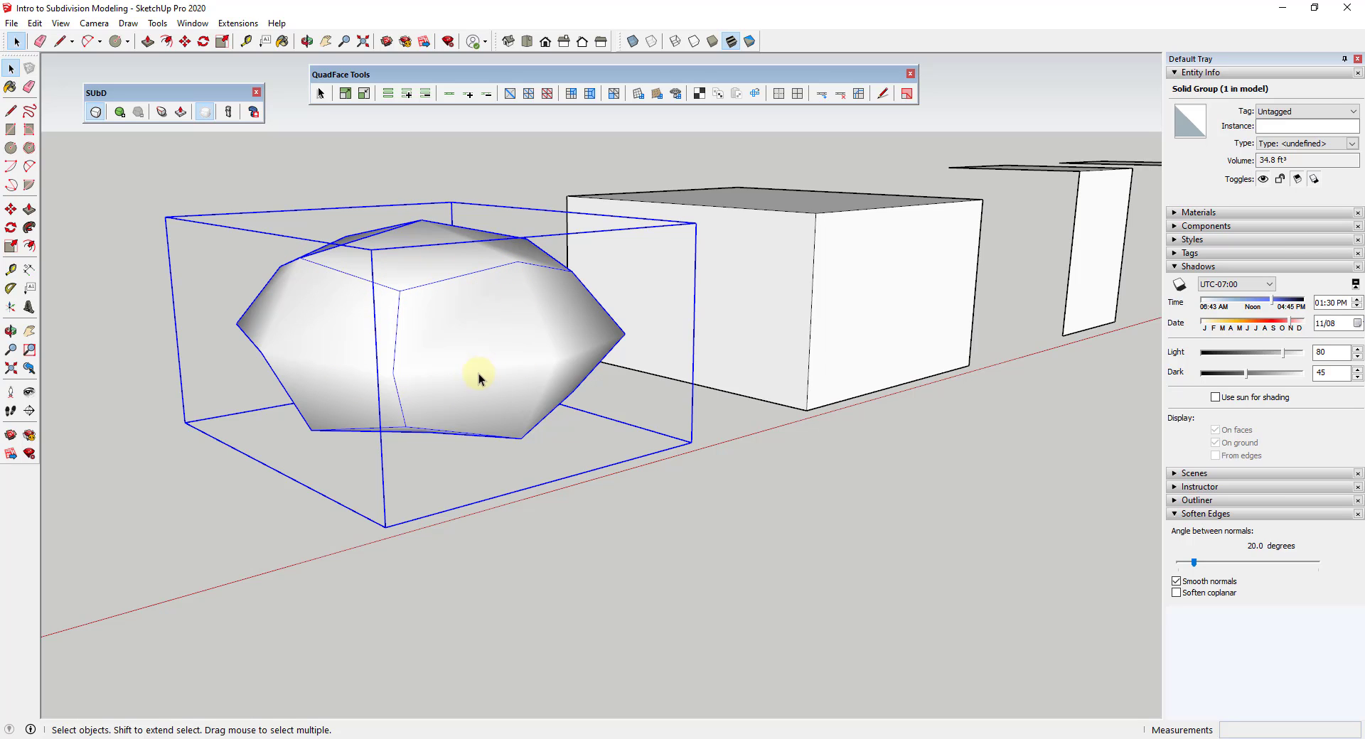
middle_click_drag(570, 314, 568, 324)
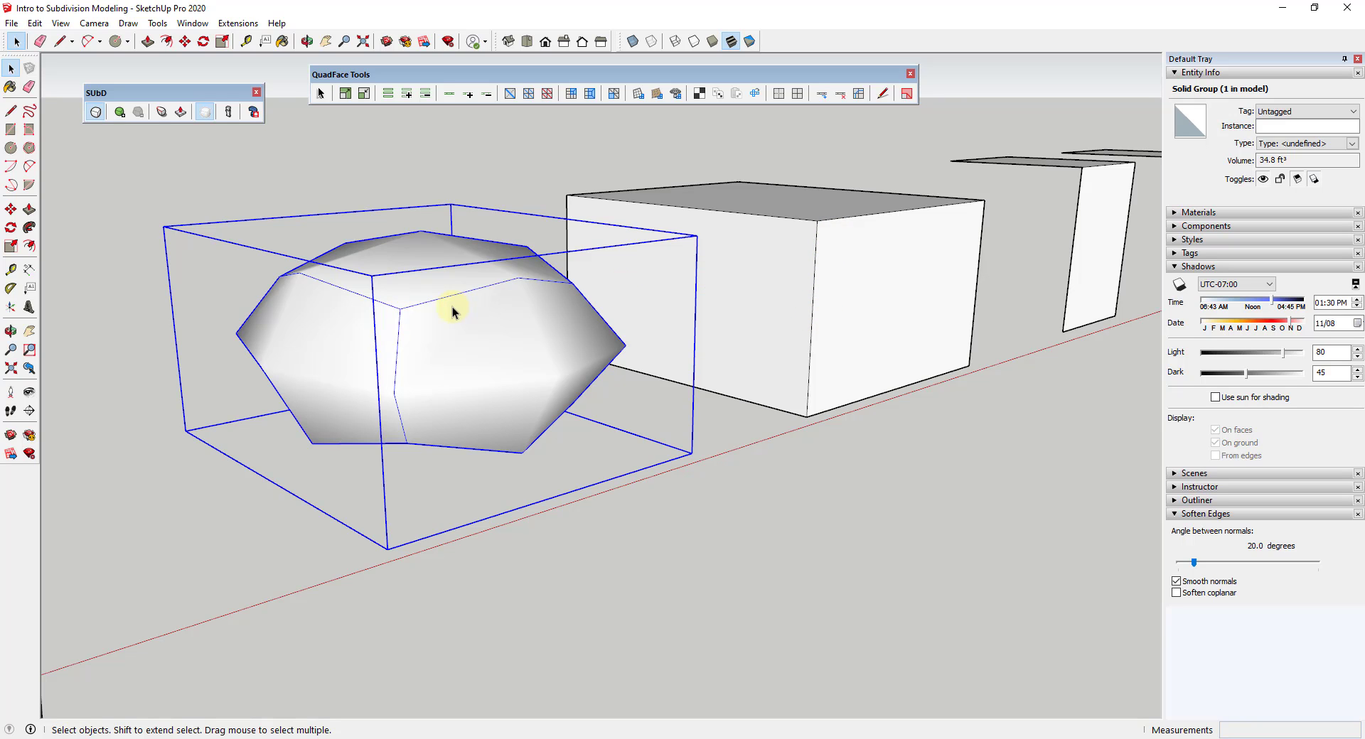
middle_click_drag(452, 308, 361, 292)
- Increase the first shape's subdivisions and show hidden geometry again to inspect the denser mesh
left_click(120, 112)
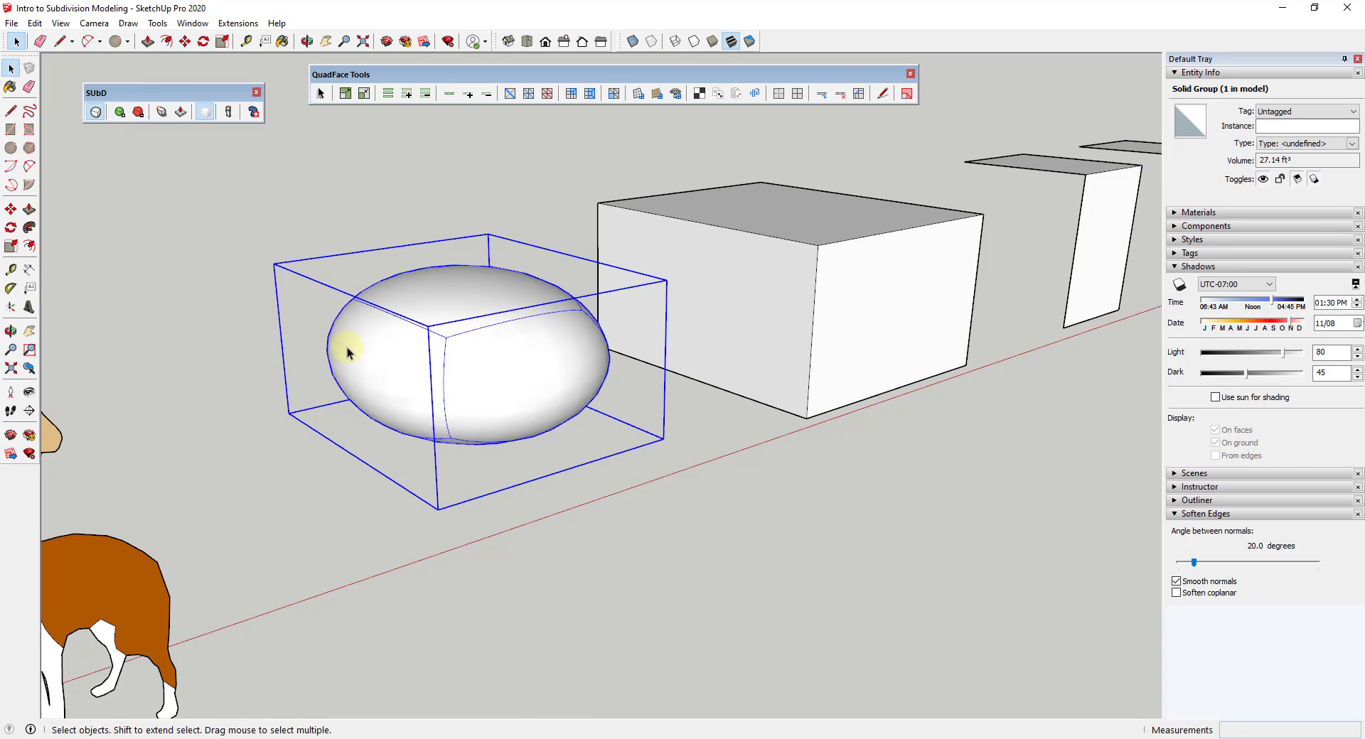
middle_click_drag(413, 402, 356, 238)
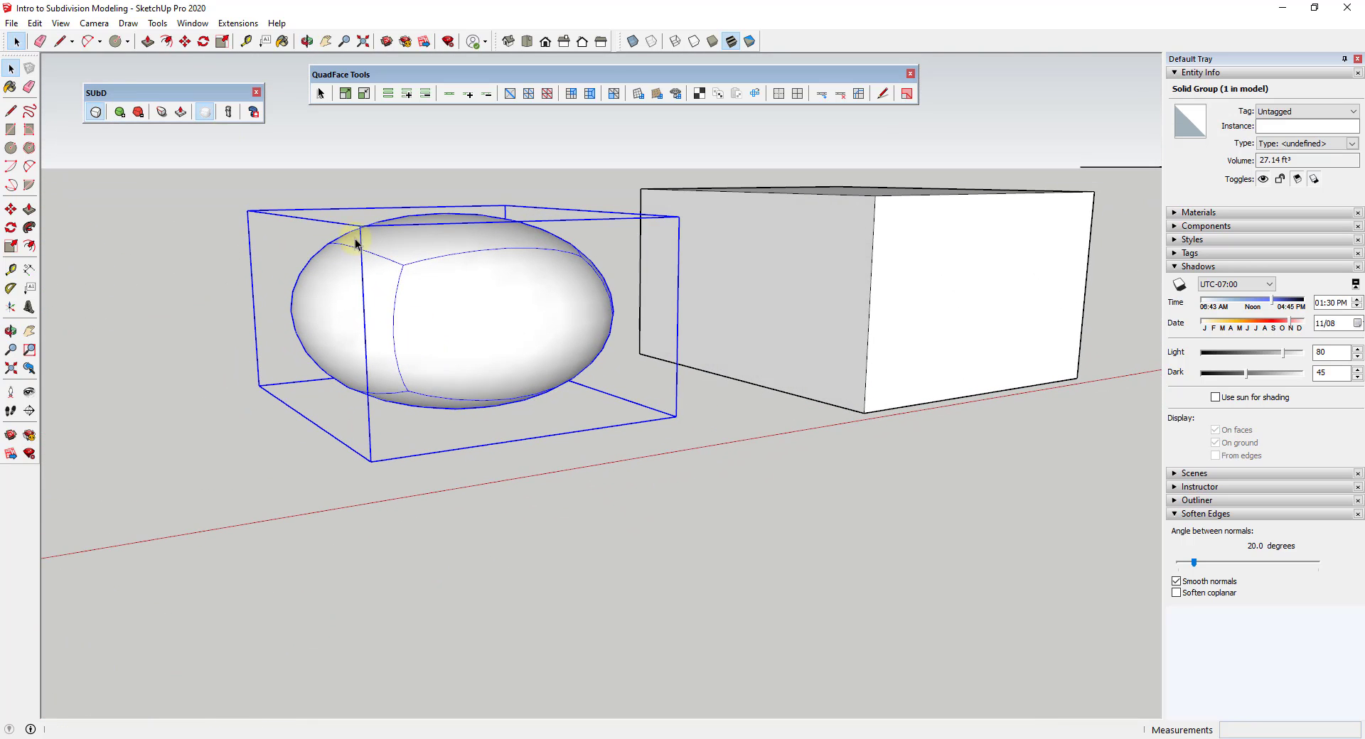
key("space")
left_click(60, 24)
left_click(106, 75)
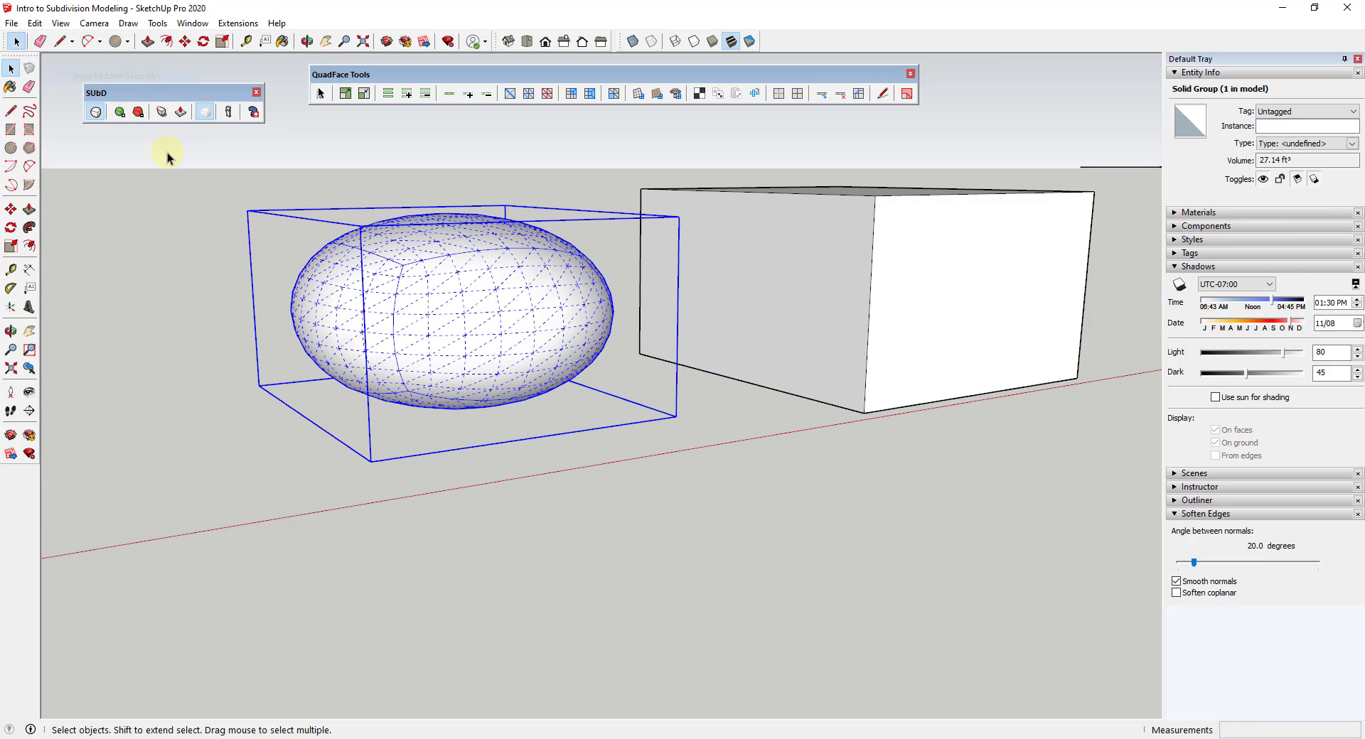
middle_click_drag(478, 268, 451, 341)
scroll(451, 343, "up", 2)
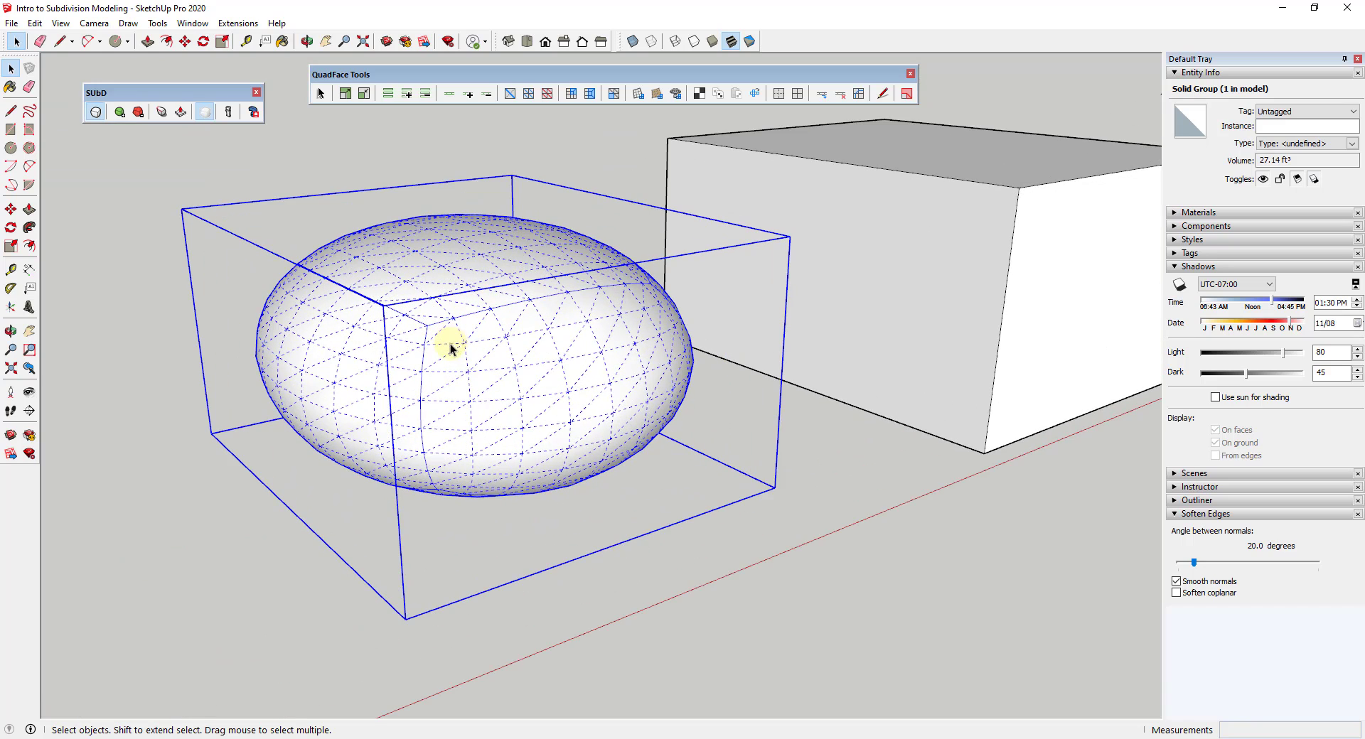
- Decrease the first shape's subdivision level and raise it again
left_click(139, 113)
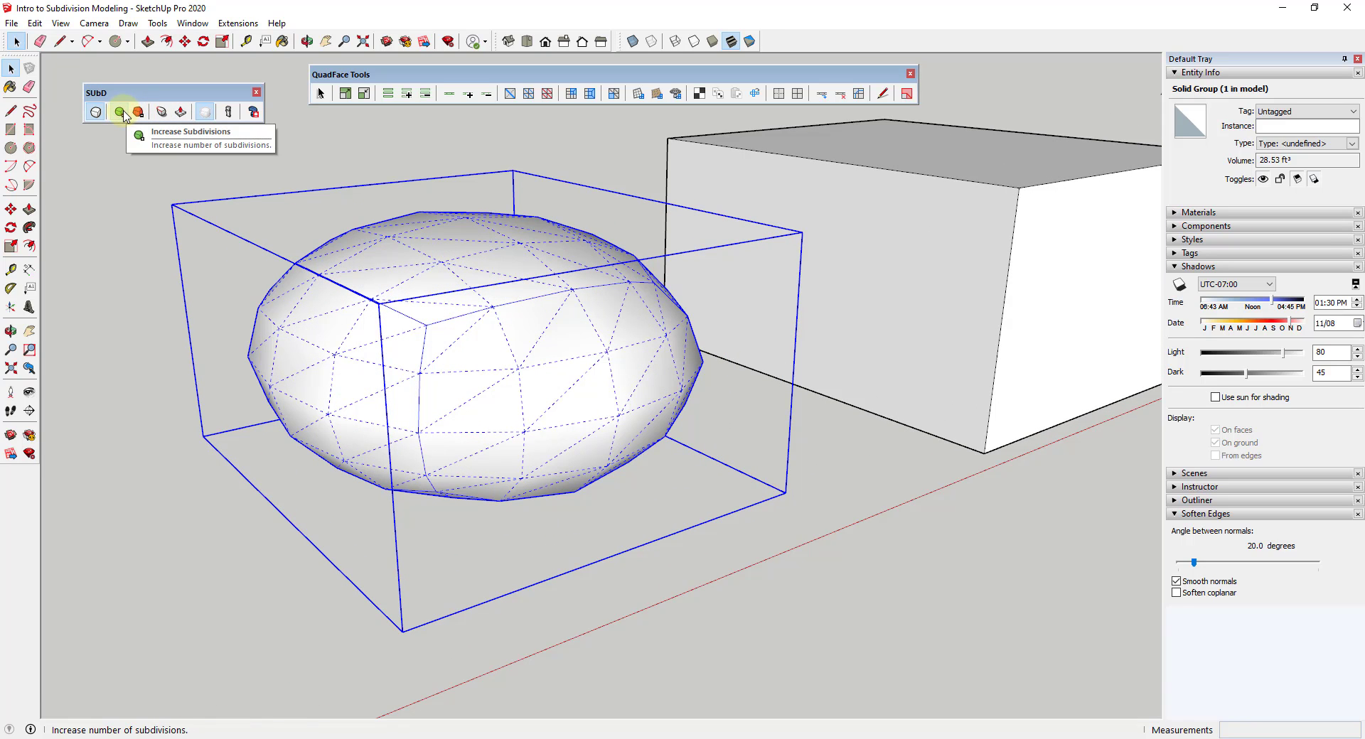
left_click(124, 115)
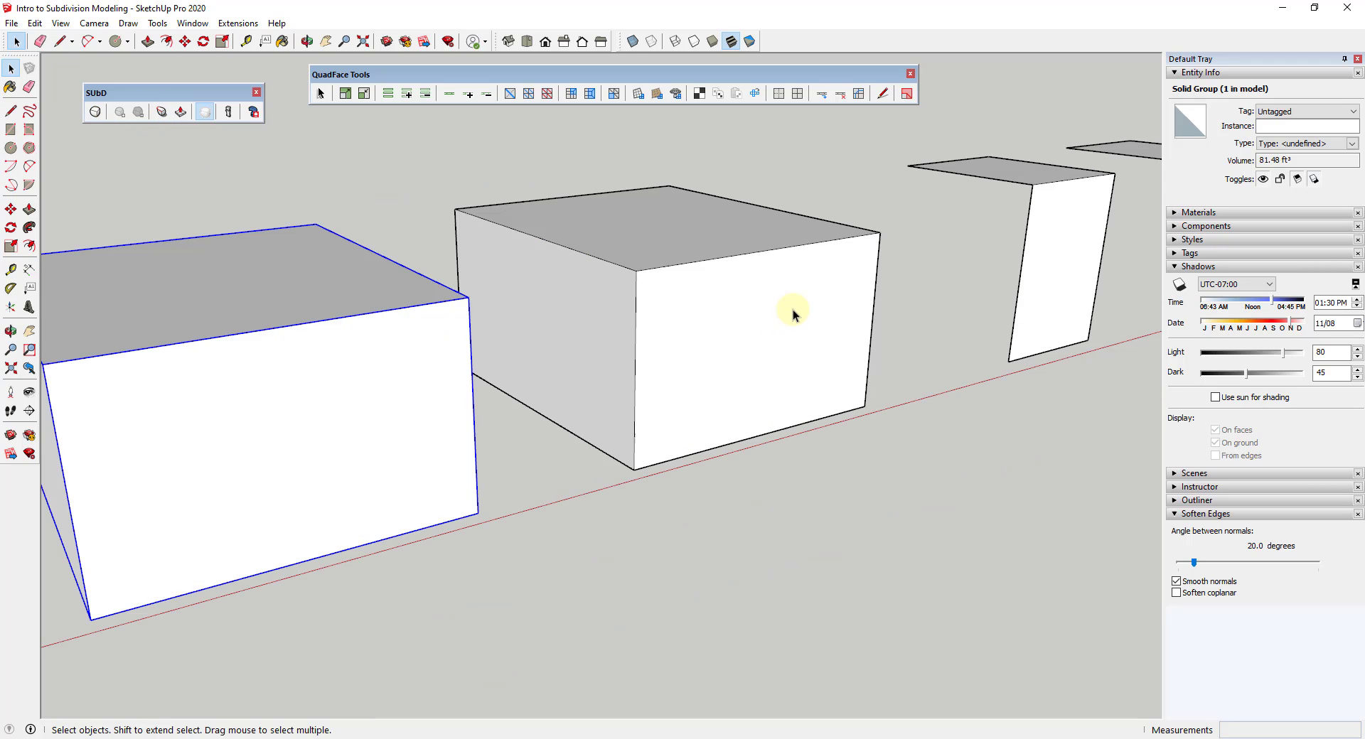
- Toggle the first box from its control mesh back to the subdivided mesh
middle_click_drag(792, 309, 798, 363)
scroll(795, 361, "up", 2)
scroll(512, 265, "down", 3)
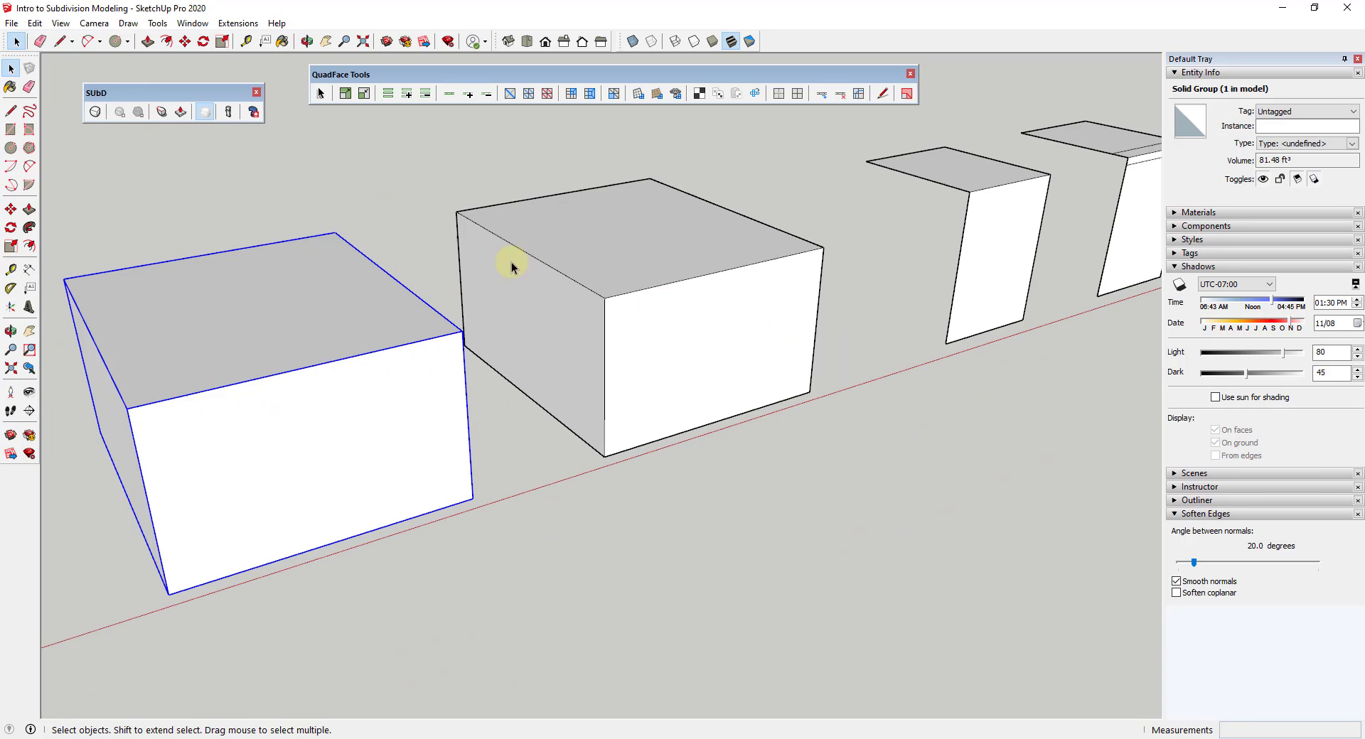
left_click(95, 112)
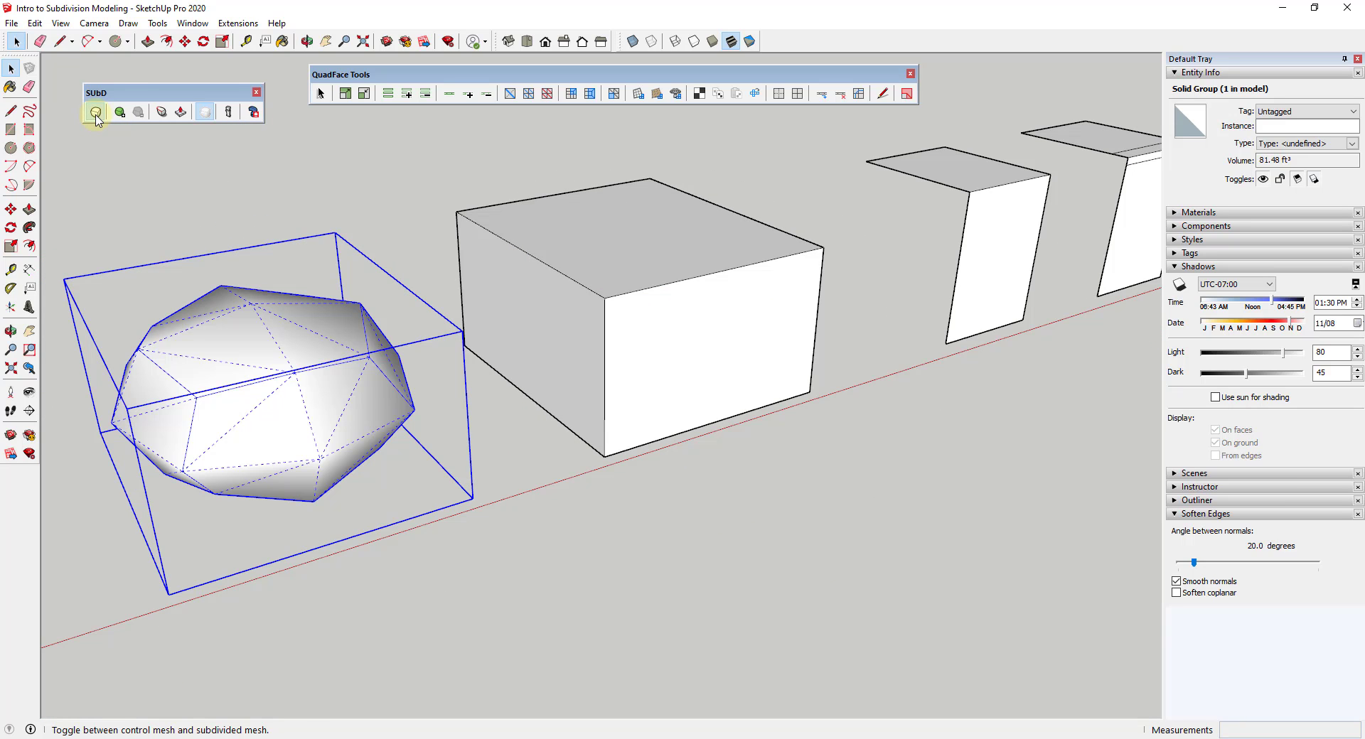
- Open the second box's group for editing and select its bottom face together with the bounding edges
left_click(740, 306)
middle_click_drag(747, 305, 696, 253)
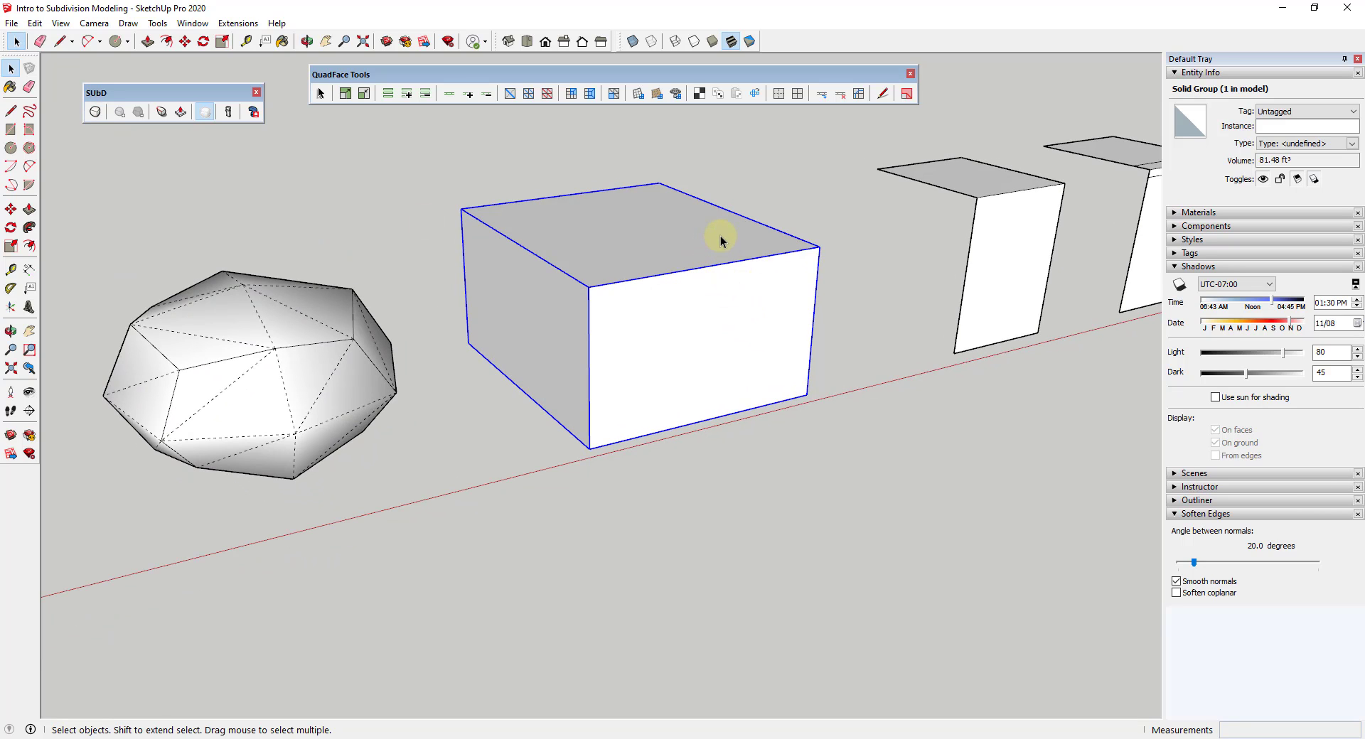
scroll(761, 245, "up", 1)
middle_click_drag(673, 377, 617, 340)
double_click(676, 335)
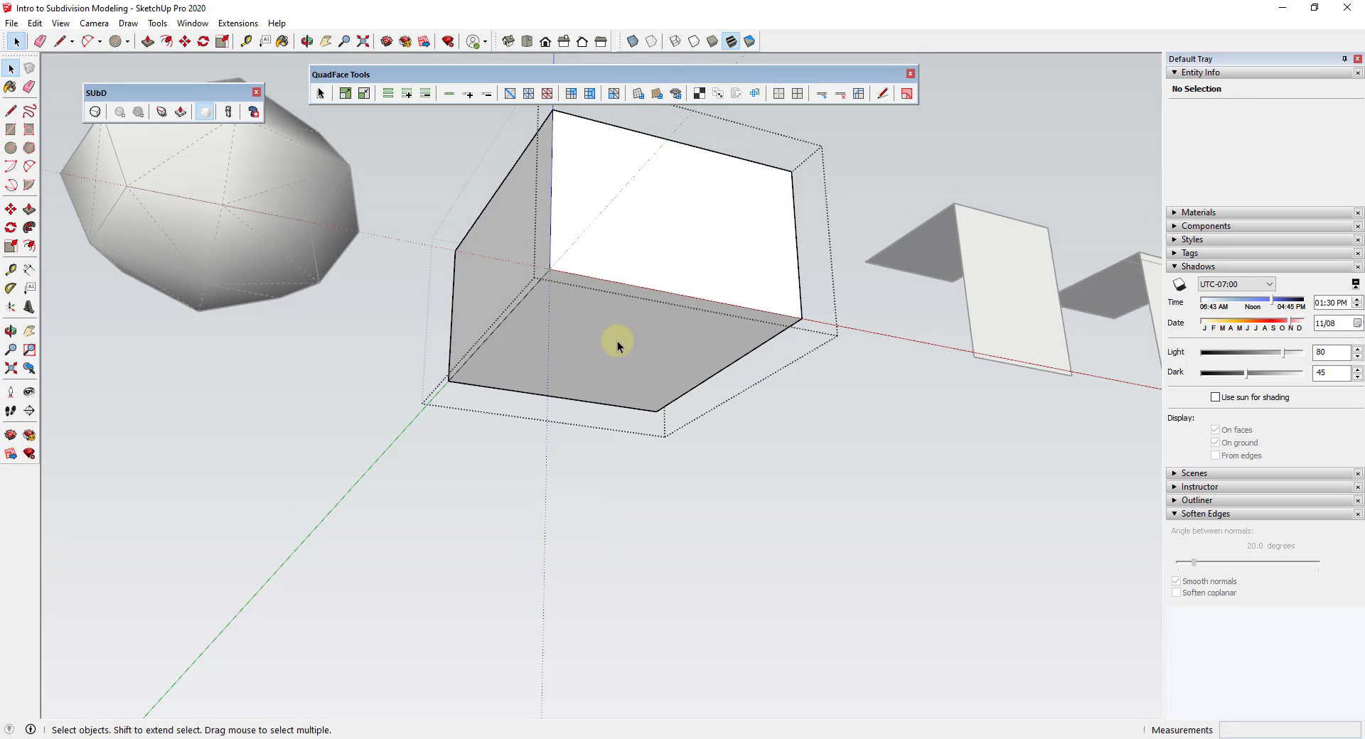
double_click(617, 340)
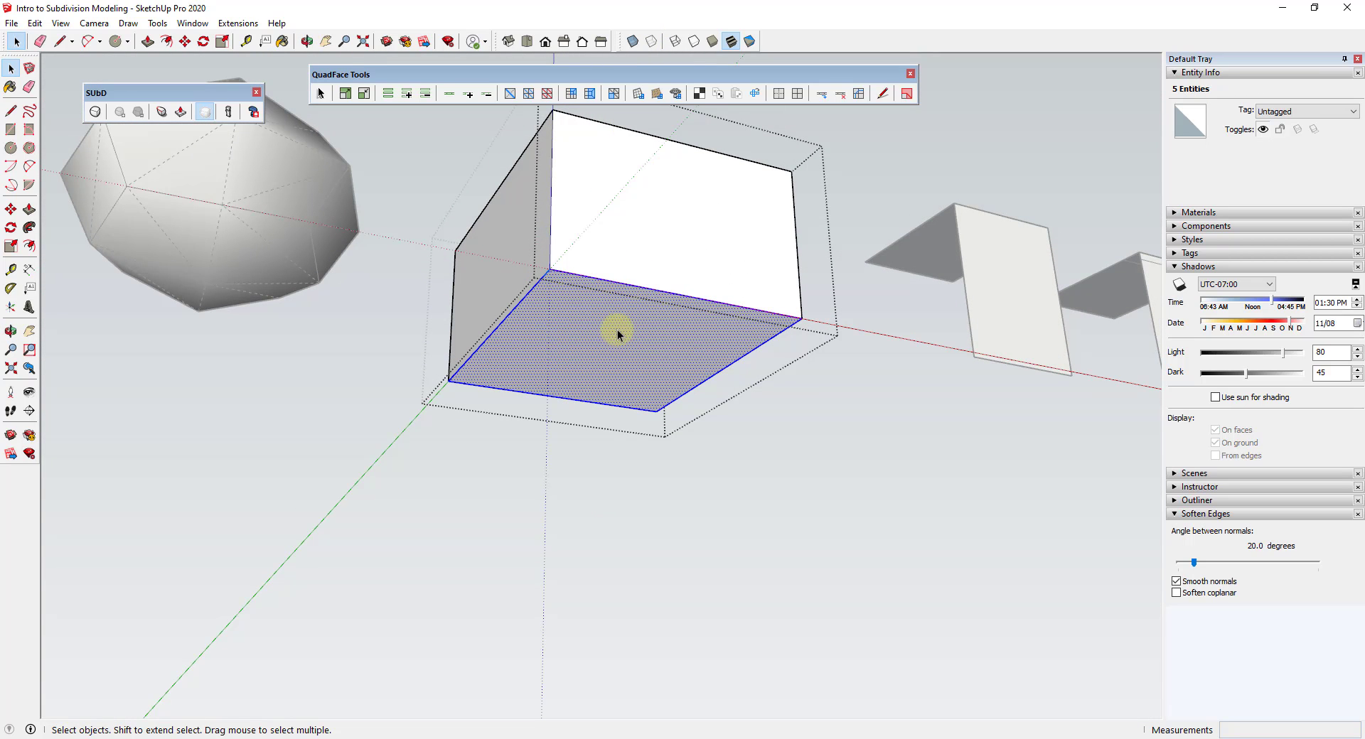
- Crease the four edges around the second box's bottom face with a sharpness of 1.00 and clear the selection
left_click(163, 116)
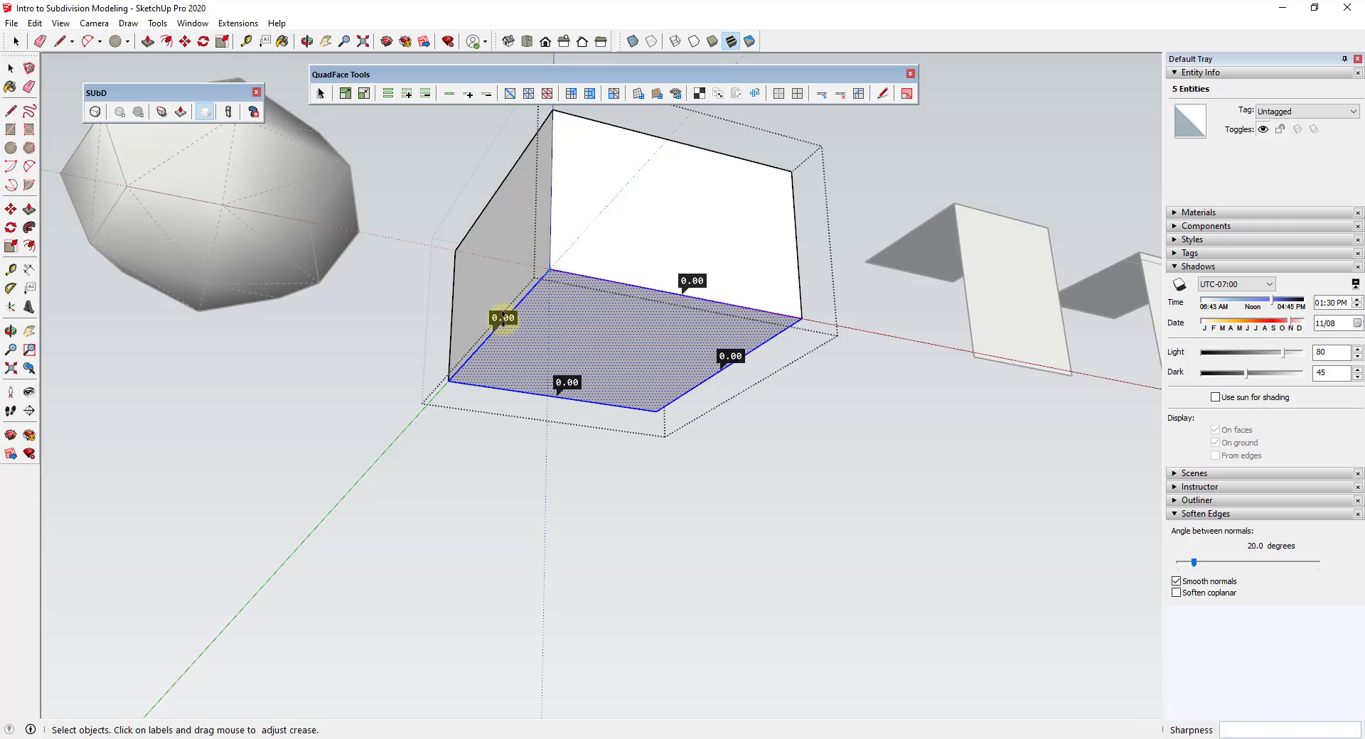
left_click_drag(503, 318, 493, 462)
left_click(567, 382)
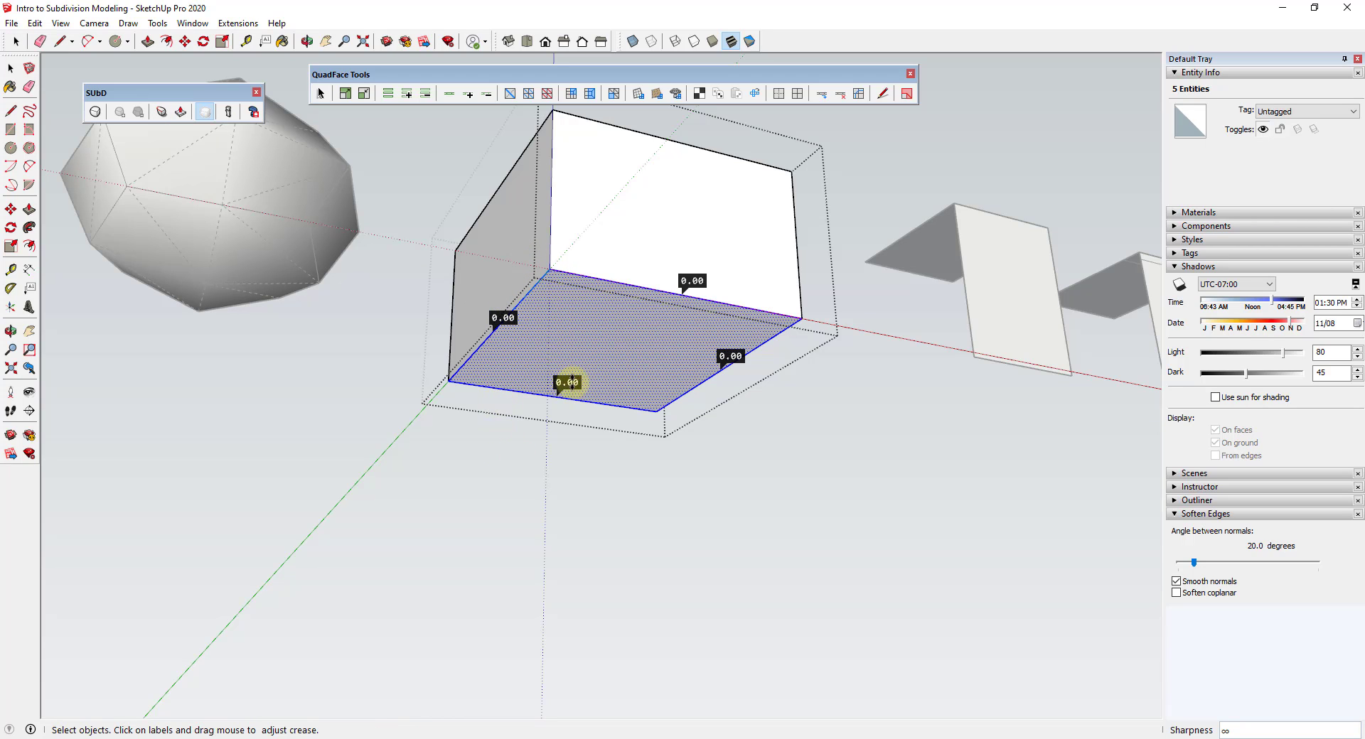
left_click_drag(566, 382, 587, 519)
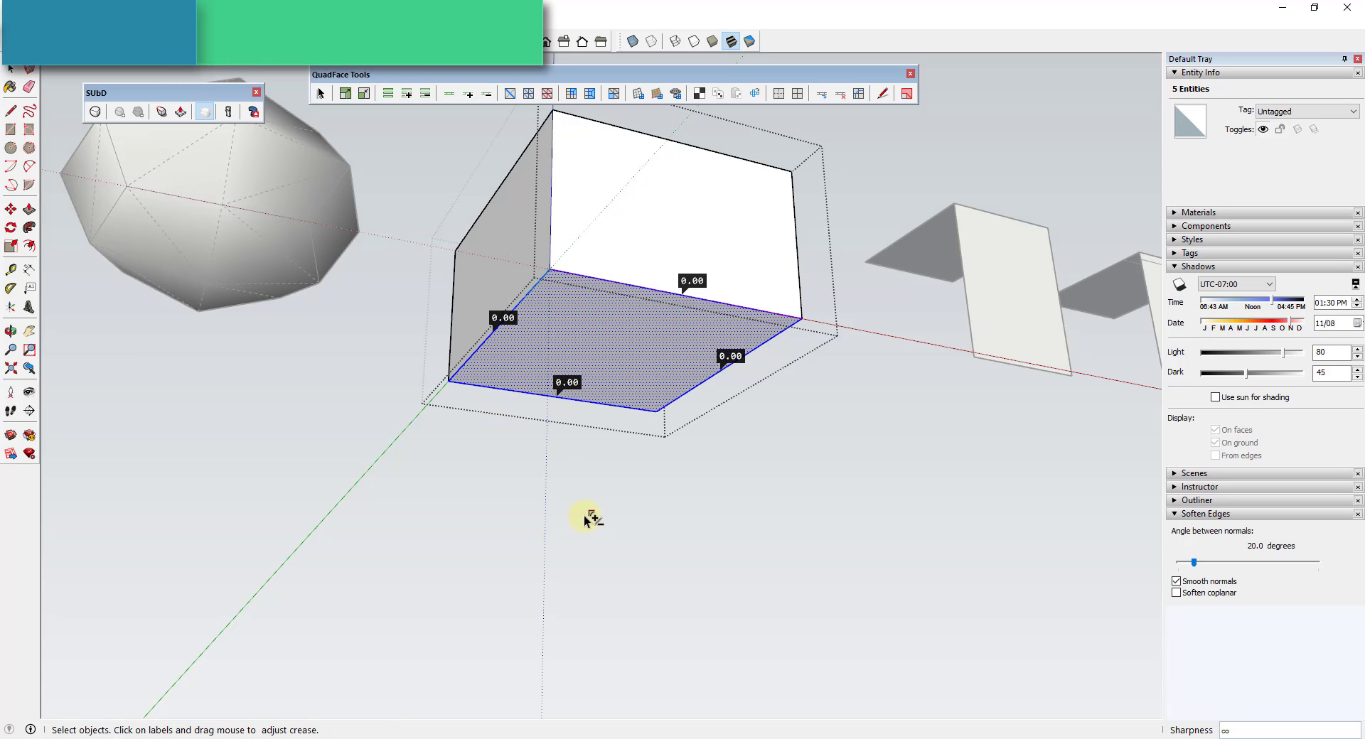
left_click_drag(561, 383, 550, 245)
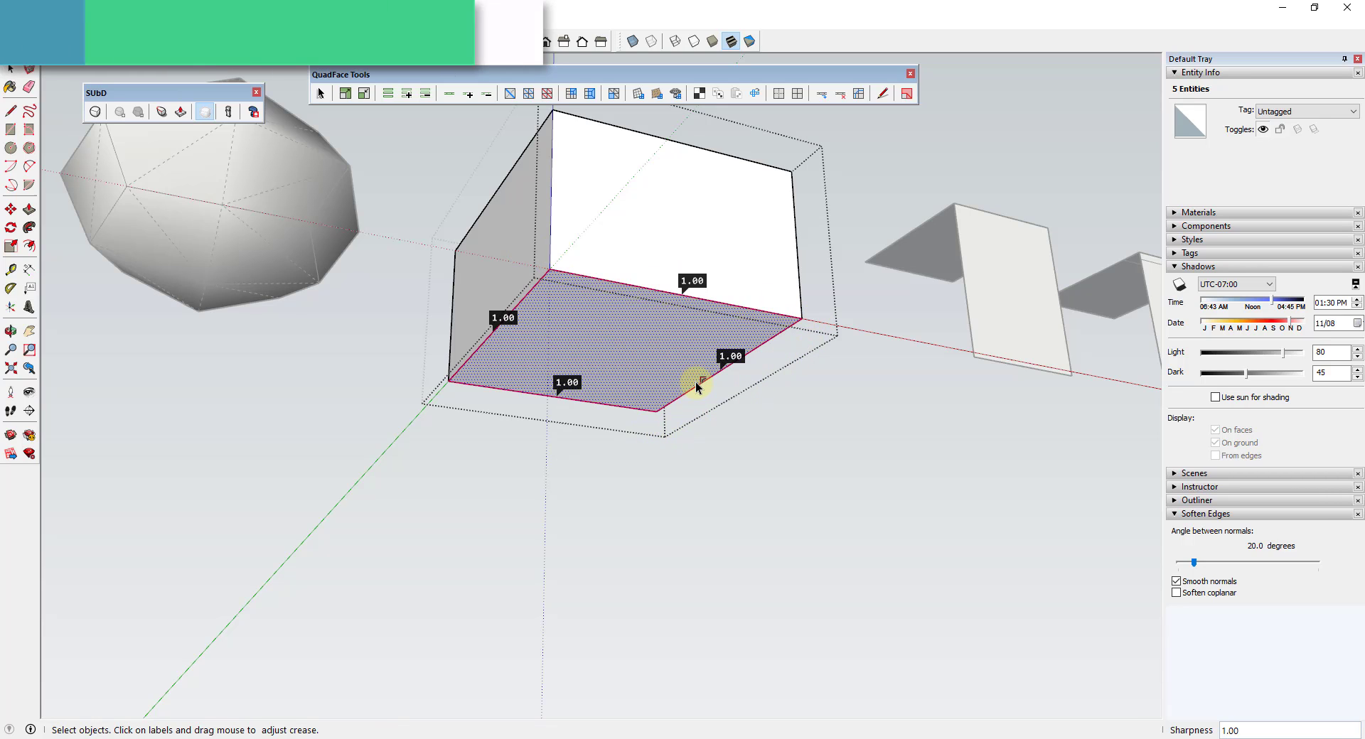
middle_click_drag(696, 381, 540, 288)
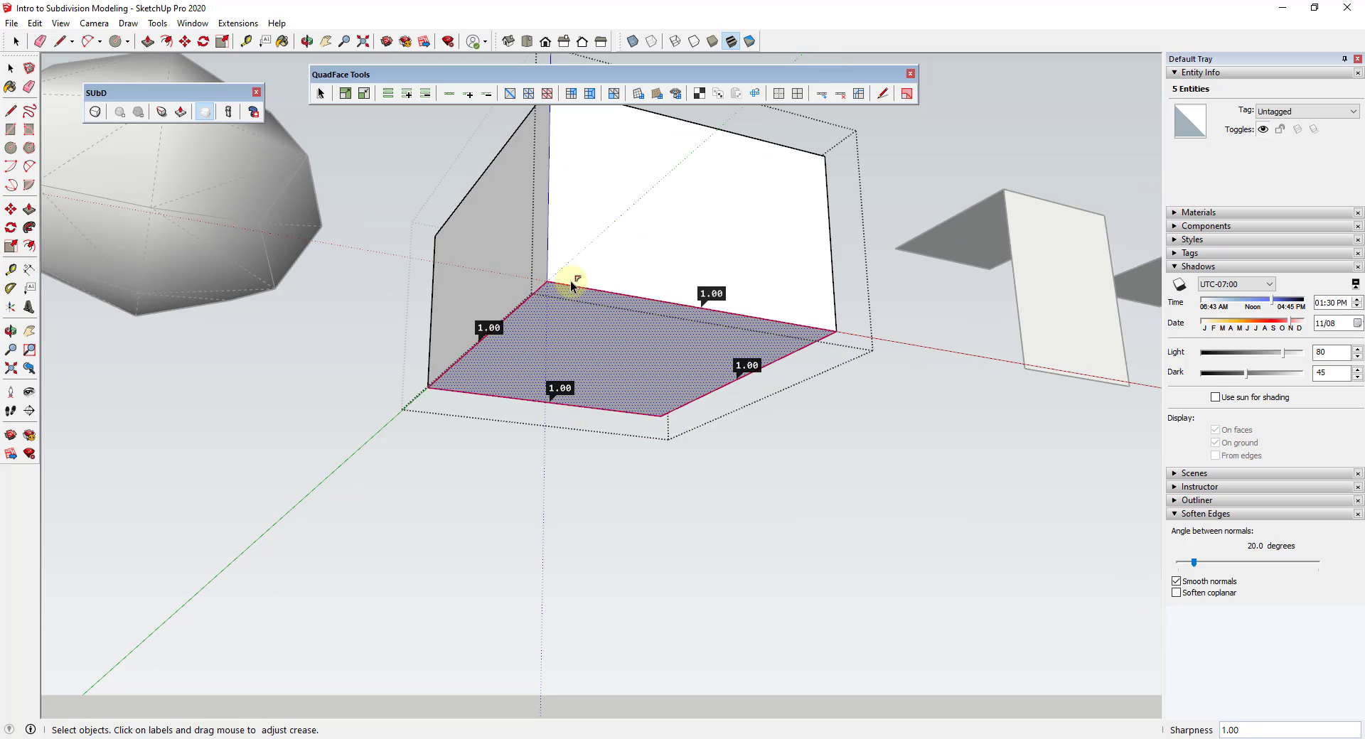
middle_click_drag(594, 308, 612, 372)
key("space")
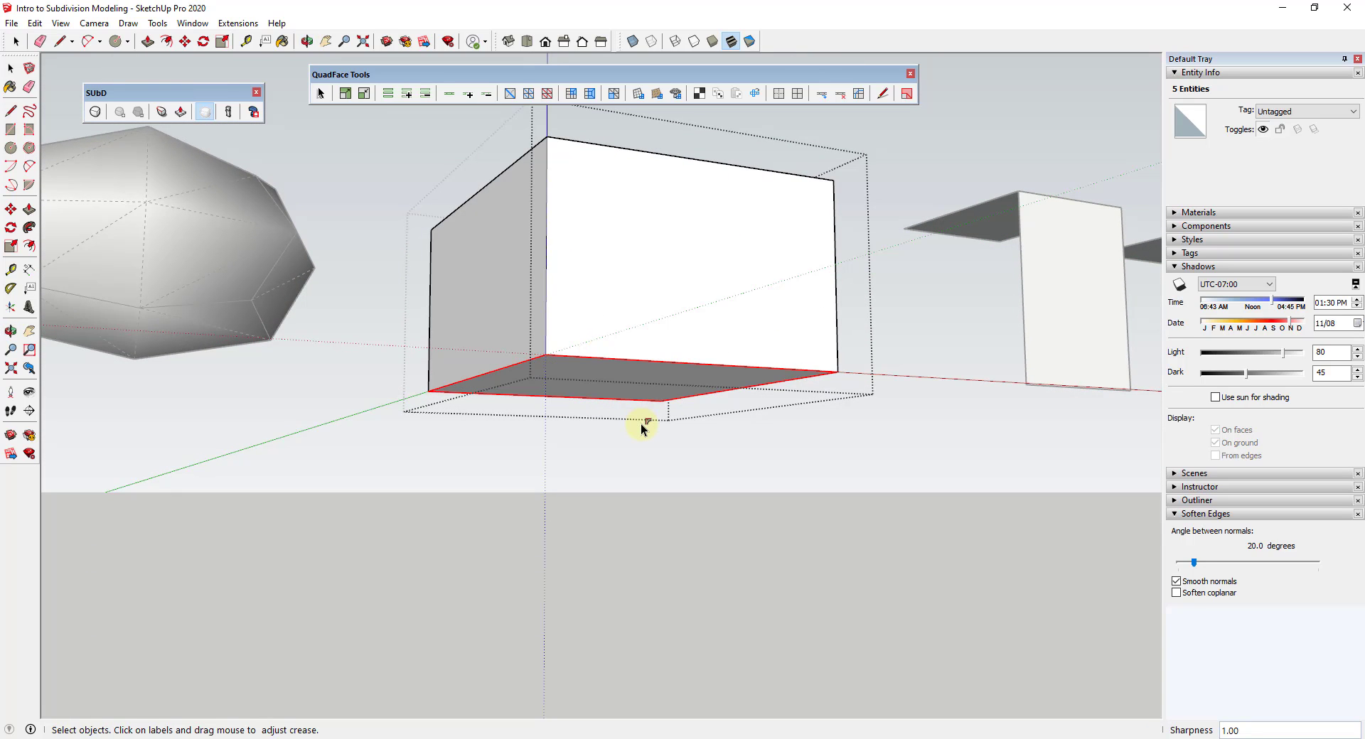
left_click(680, 475)
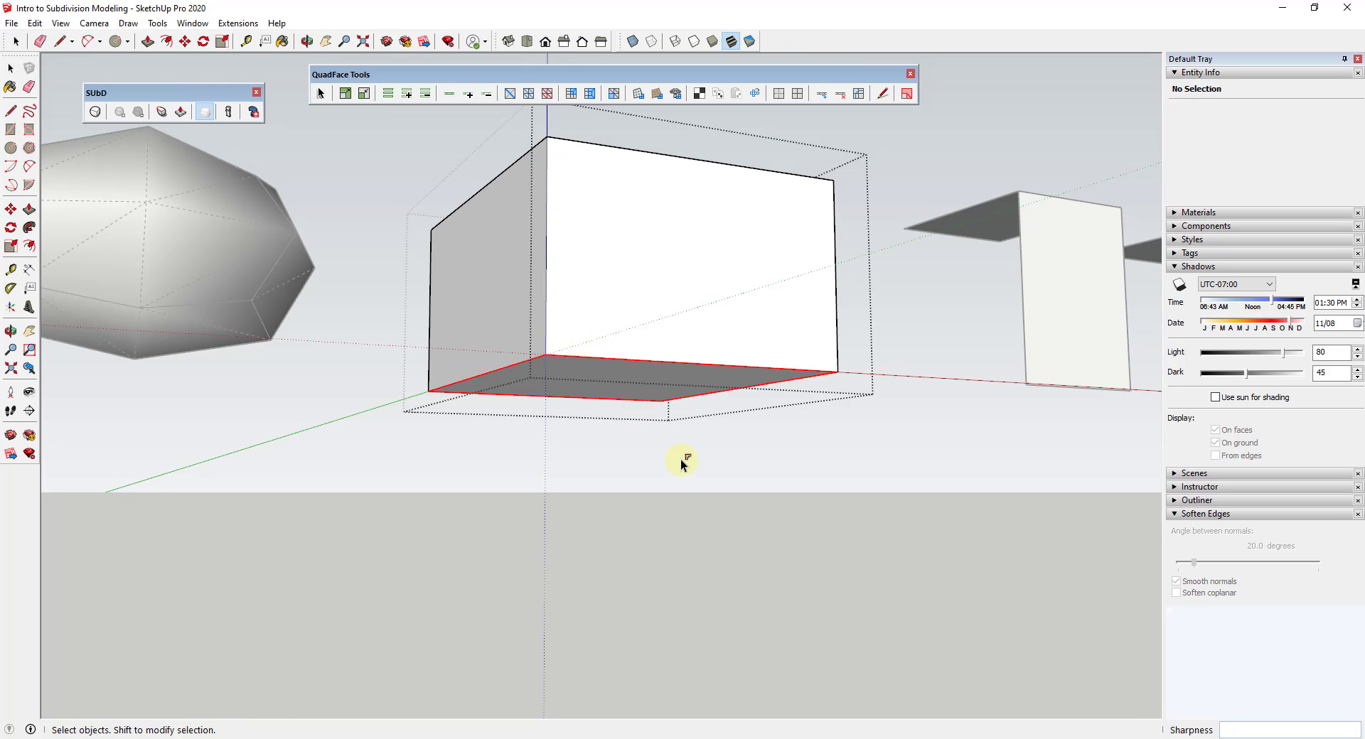
- Close the second box's group, subdivide it with SUbD and inspect its creased base
middle_click_drag(680, 460, 680, 455)
middle_click_drag(644, 250, 704, 313)
left_click(703, 313)
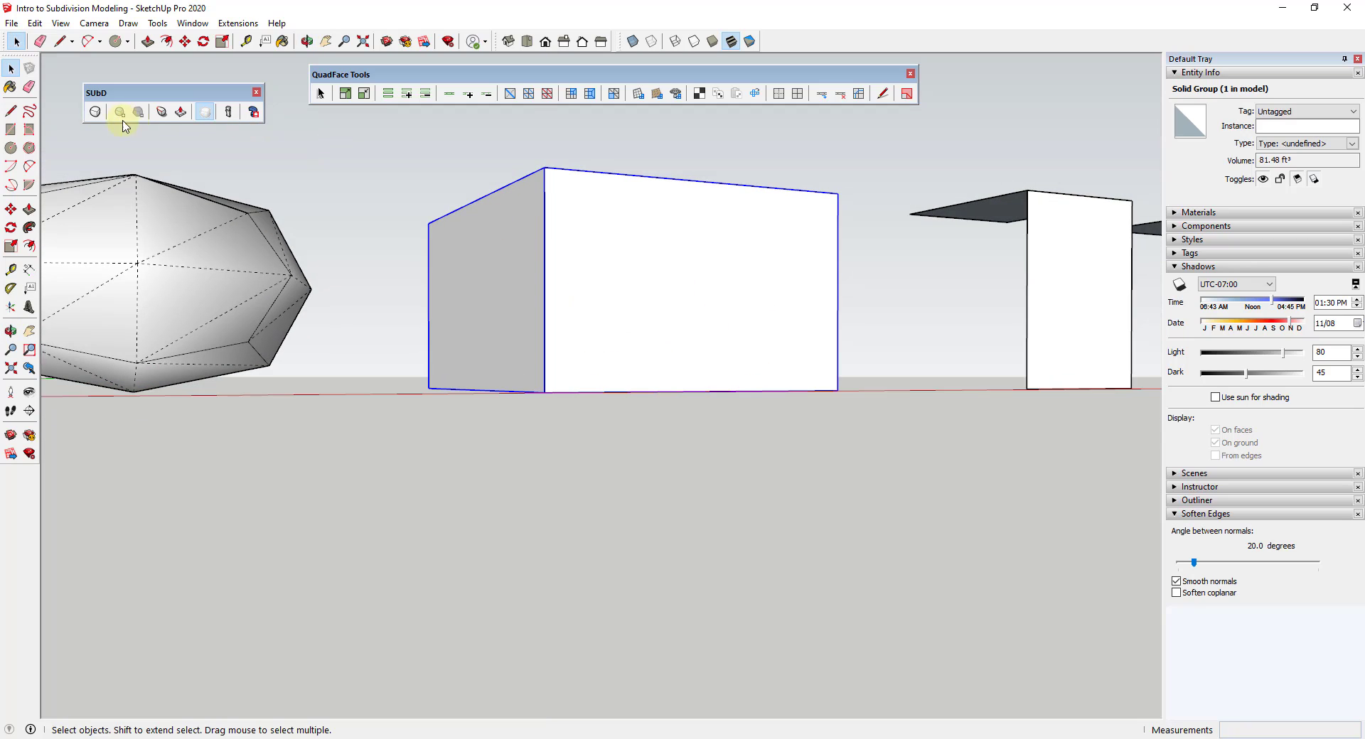
left_click(95, 111)
middle_click_drag(604, 271, 563, 61)
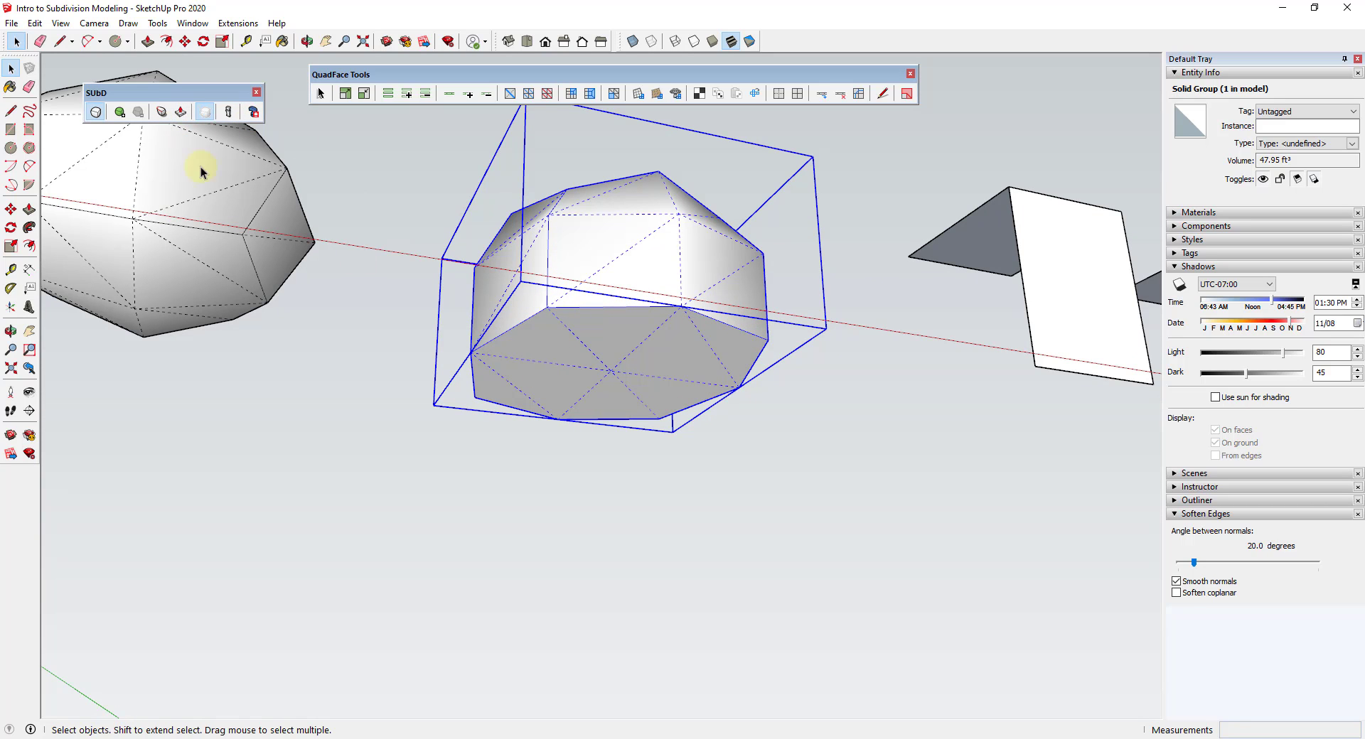
middle_click_drag(596, 302, 548, 459)
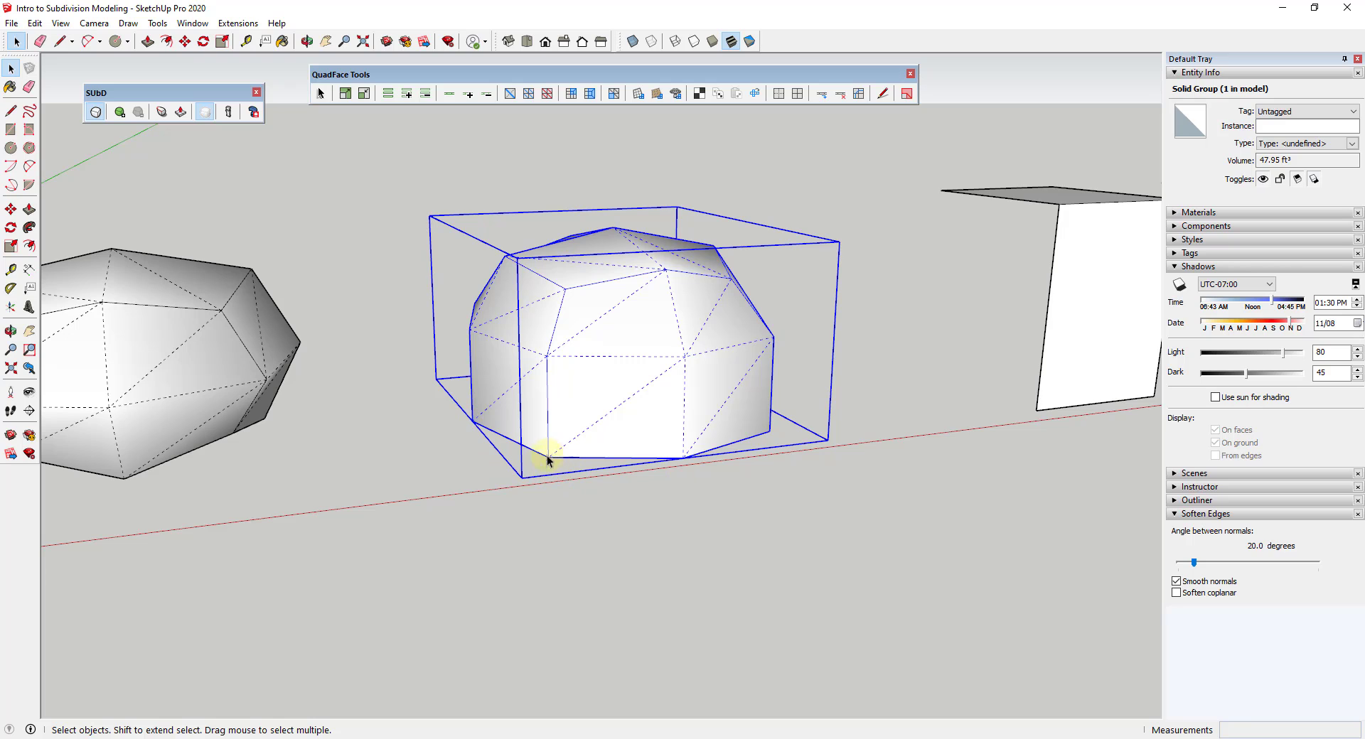
- Crease the four bottom corner vertices inside the second box's group with a sharpness of 1.00 each
middle_click_drag(563, 456, 548, 369)
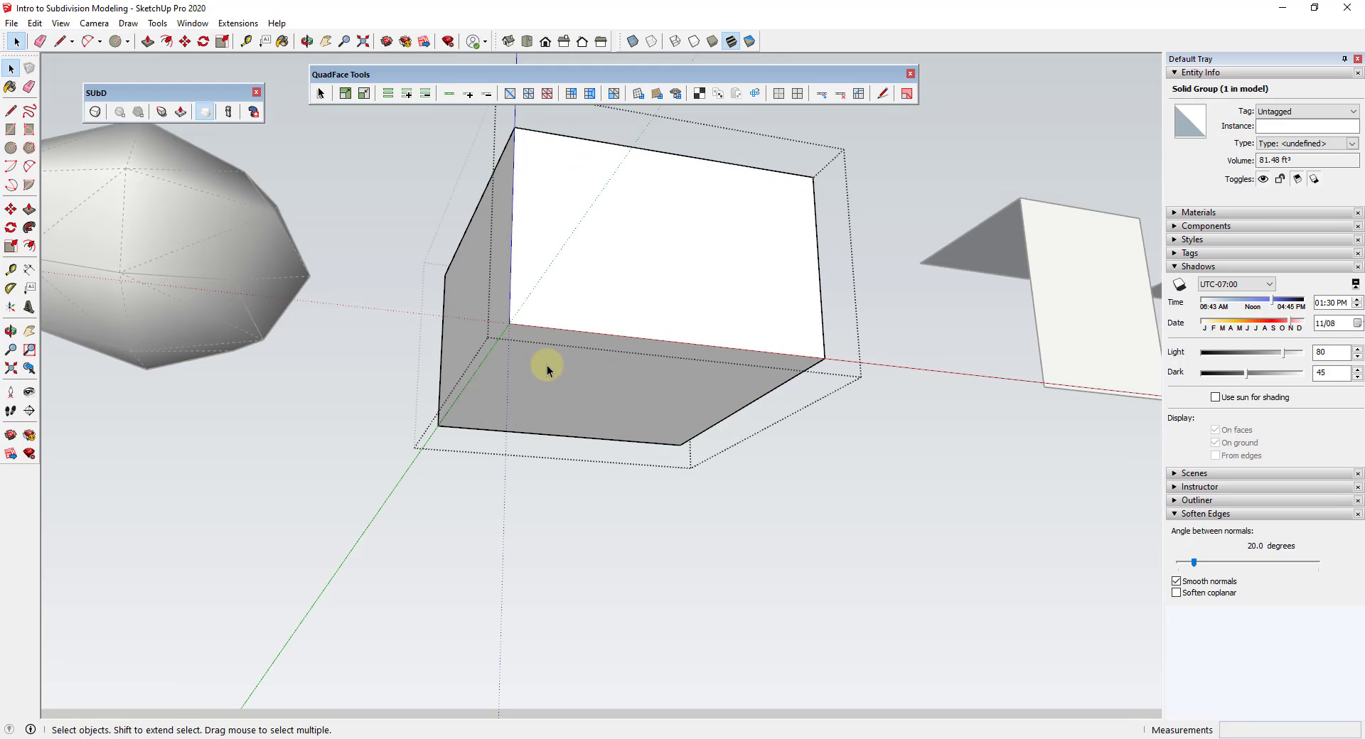
double_click(548, 365)
left_click(161, 112)
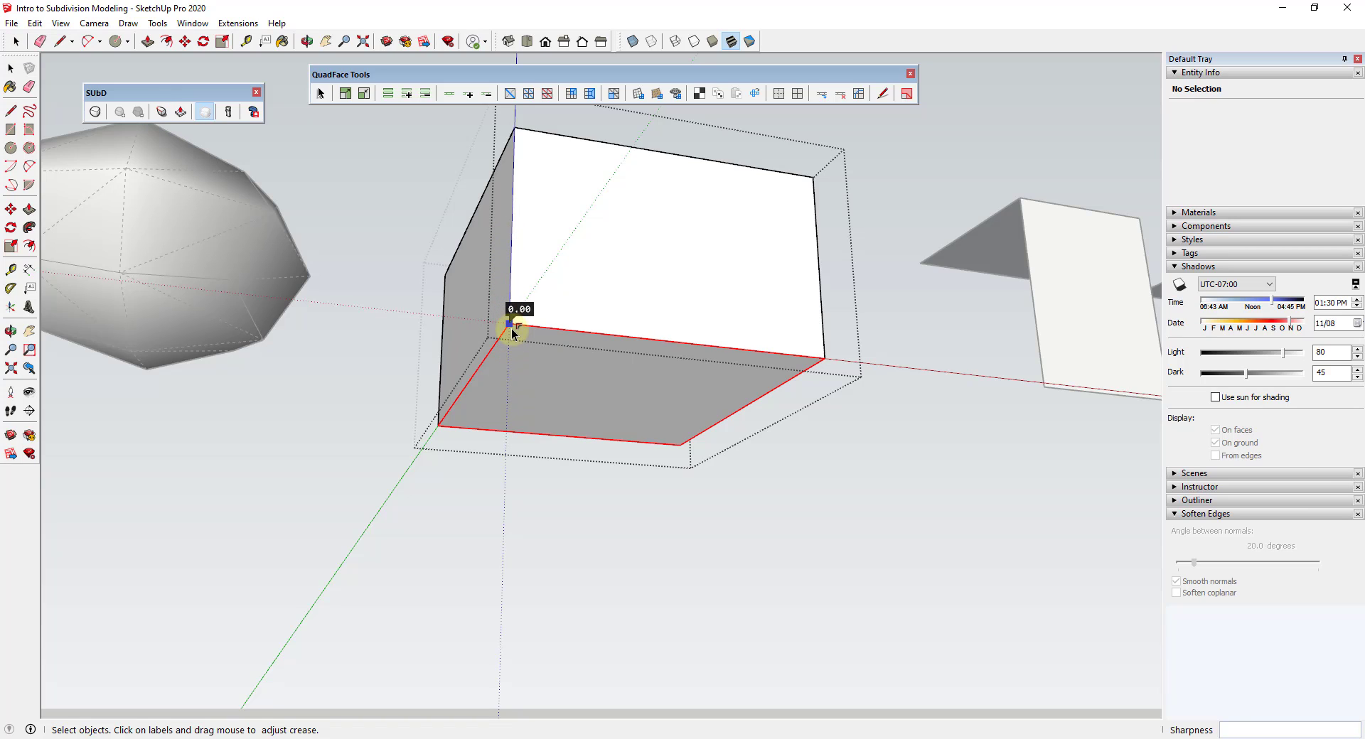
left_click_drag(516, 302, 518, 134)
left_click_drag(825, 359, 829, 249)
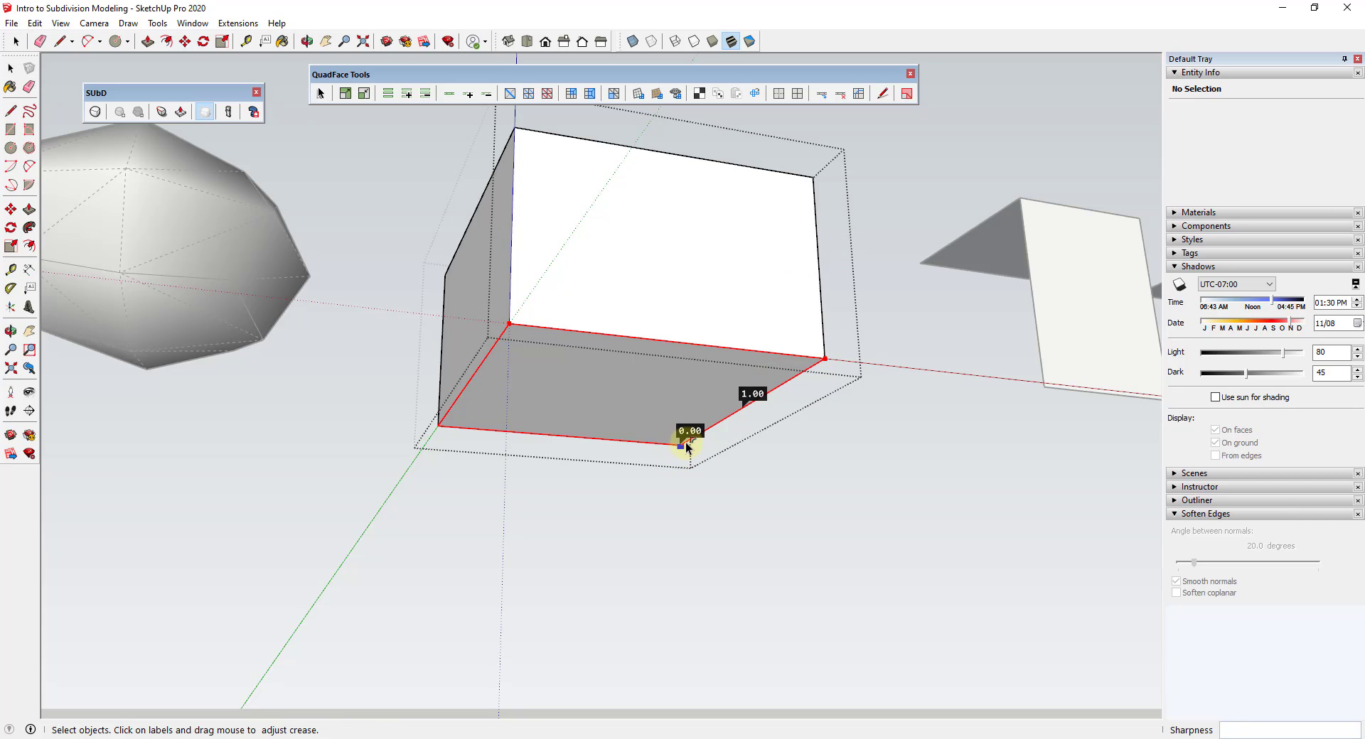
left_click_drag(689, 430, 689, 284)
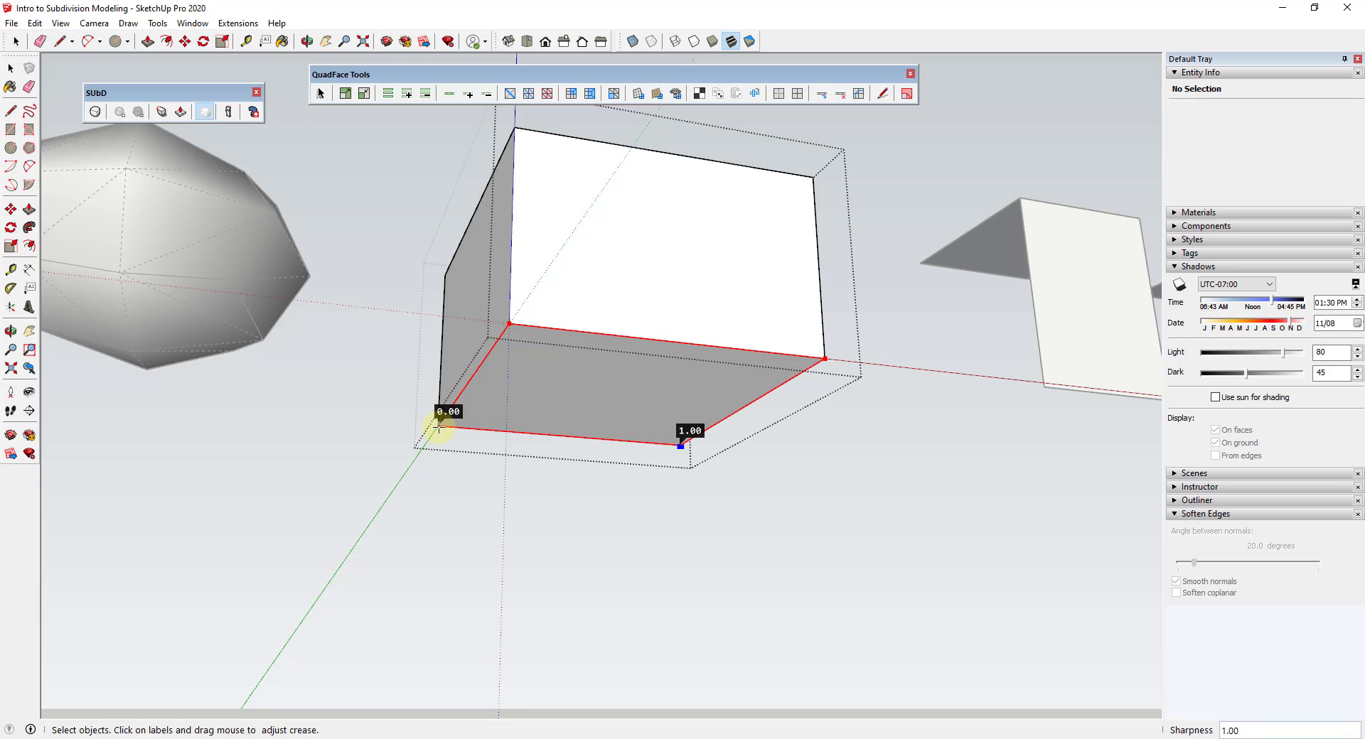
left_click_drag(438, 425, 457, 268)
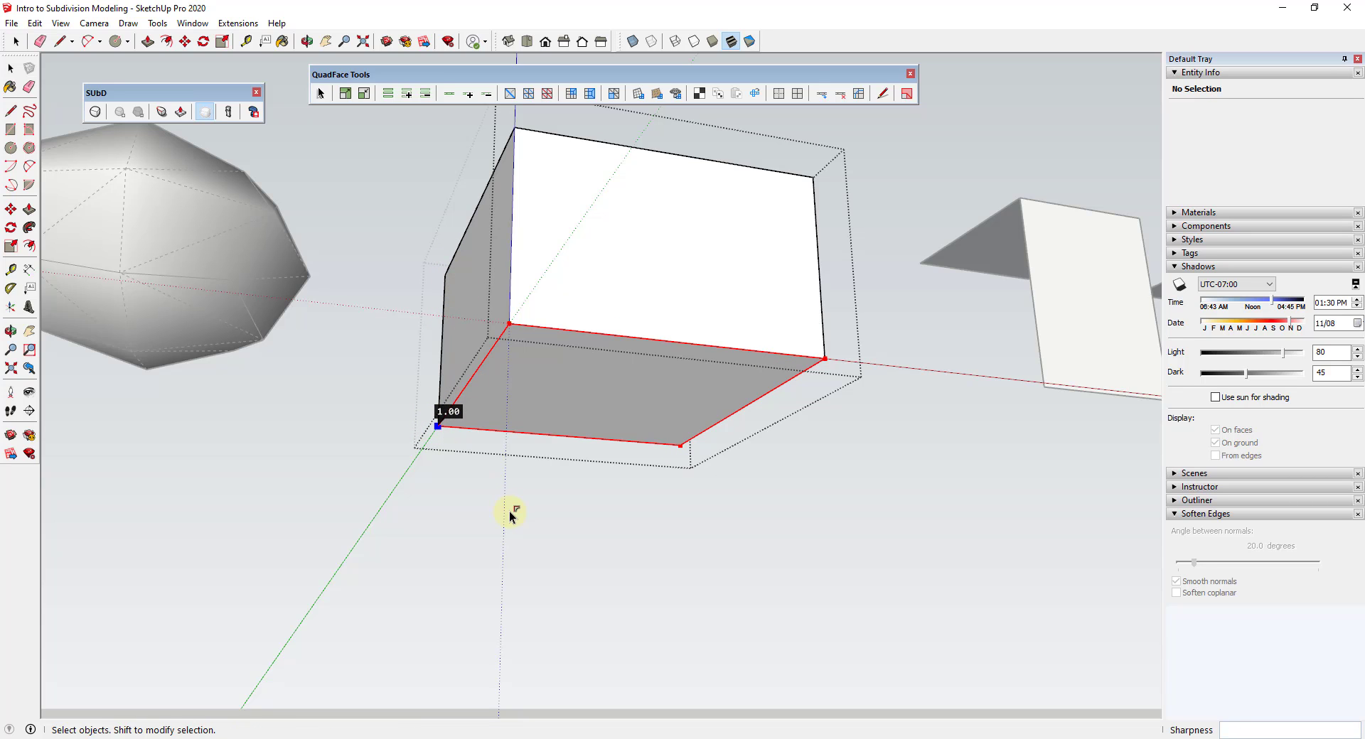
key("space")
middle_click_drag(587, 519, 634, 524)
- Select the second box and subdivide it again to check the creased bottom corners
left_click(579, 344)
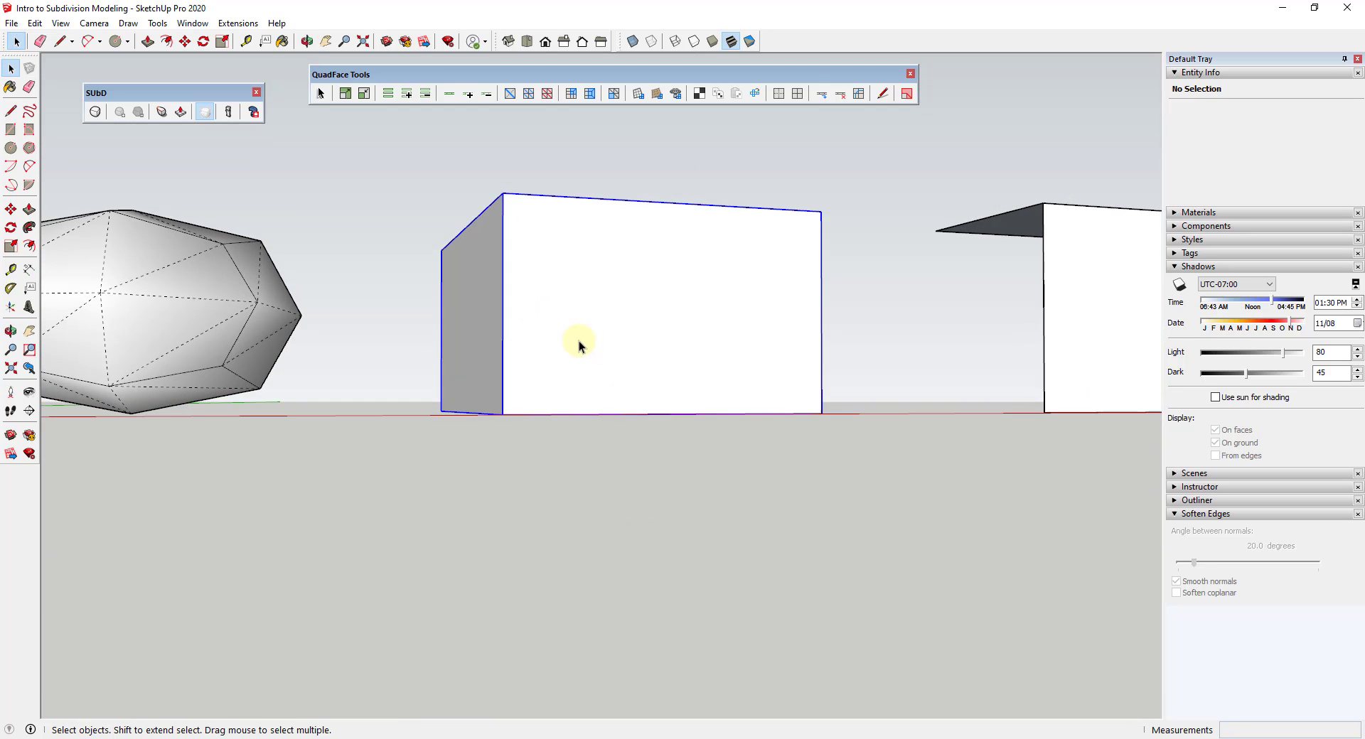
middle_click_drag(579, 344, 640, 160)
left_click(94, 111)
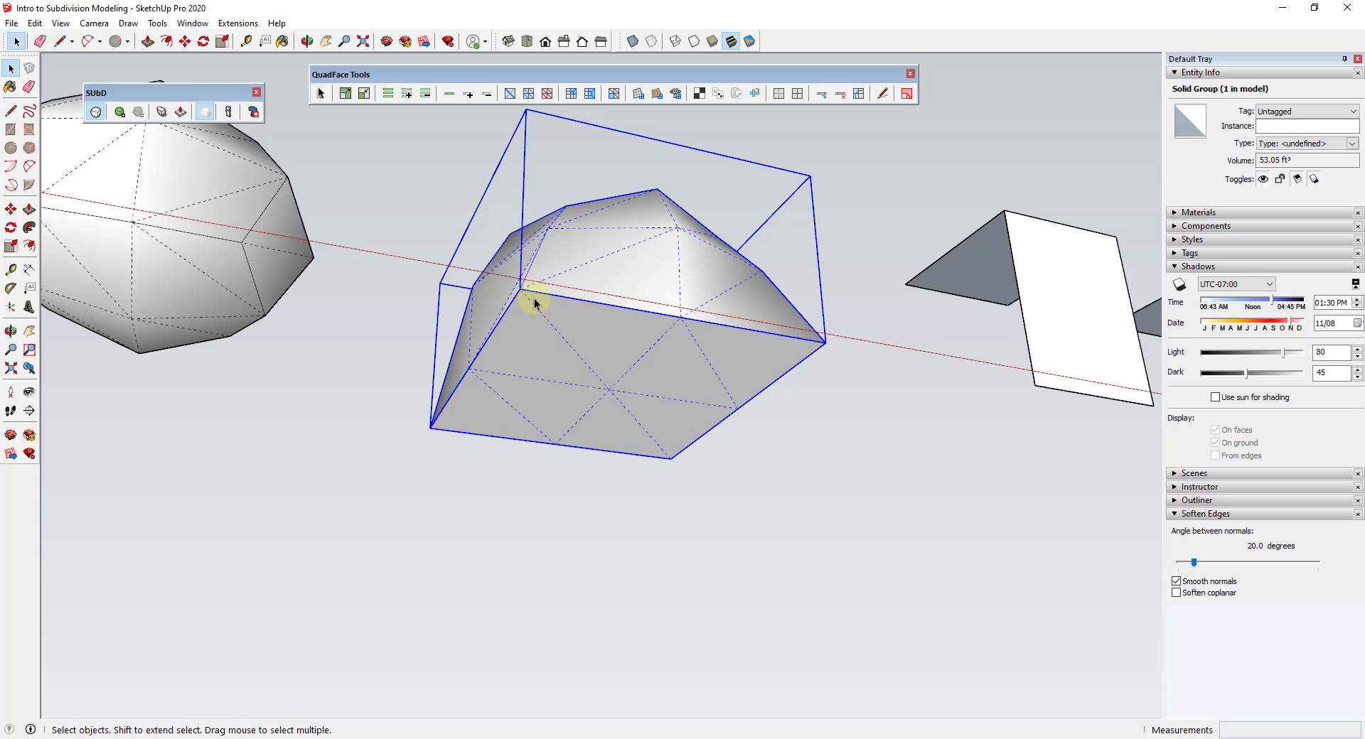
middle_click_drag(579, 554, 533, 381)
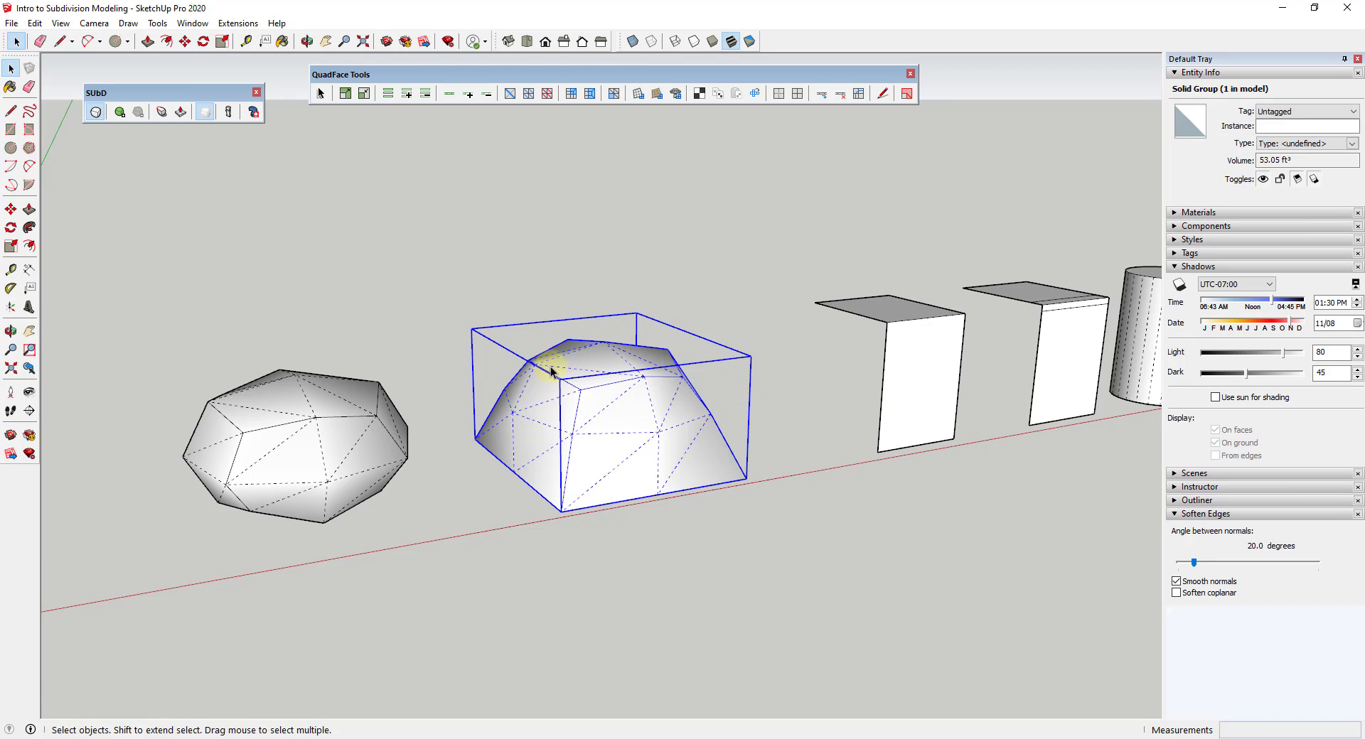
- Subdivide the L-shaped two-face surface beside the second box and inspect its rounded fold
middle_click_drag(734, 471, 948, 430)
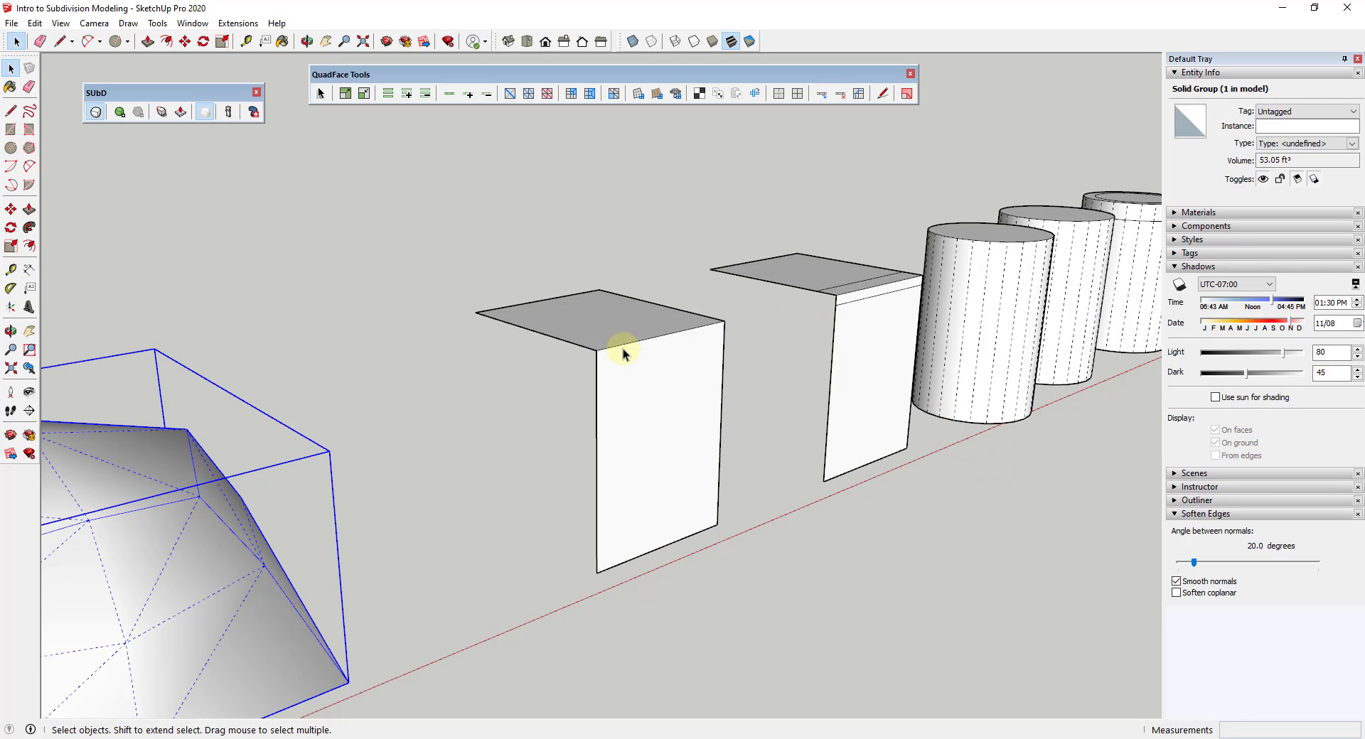
left_click(645, 357)
middle_click_drag(725, 378, 796, 316)
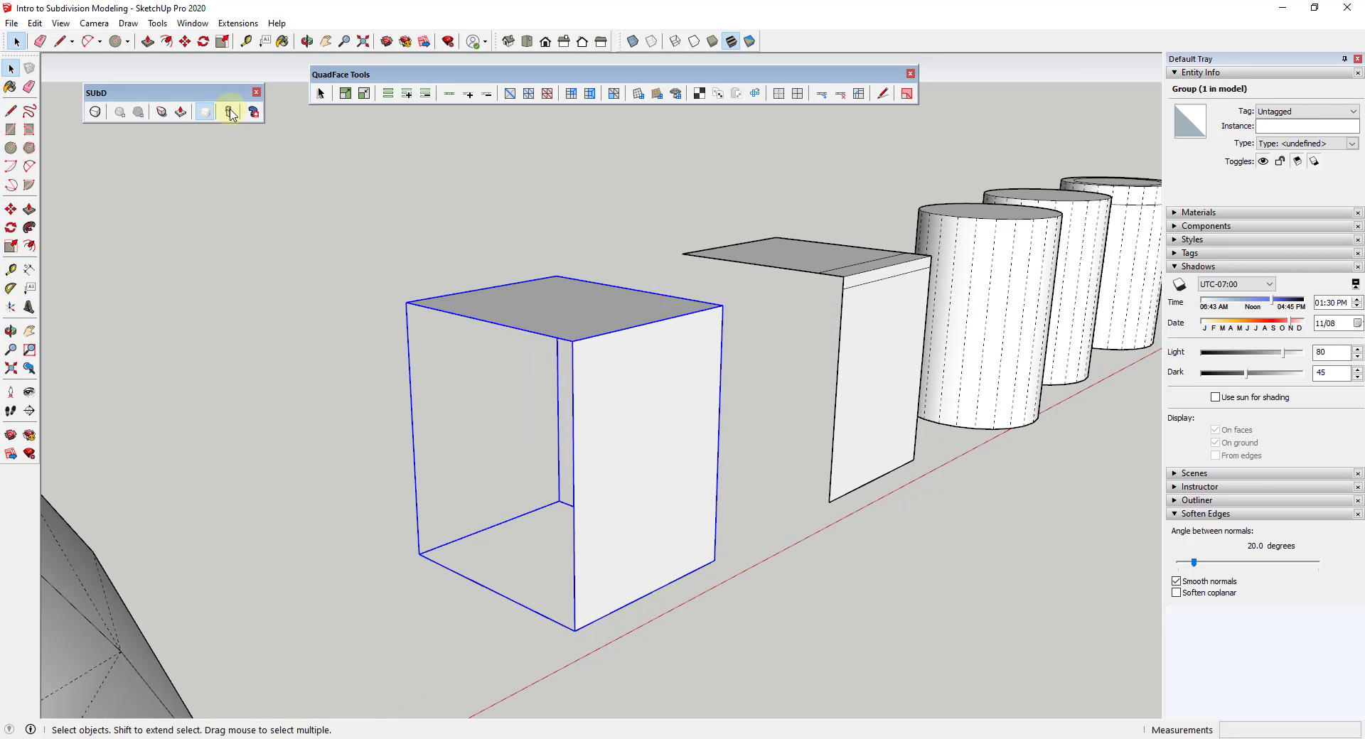
left_click(95, 112)
middle_click_drag(557, 344, 596, 331)
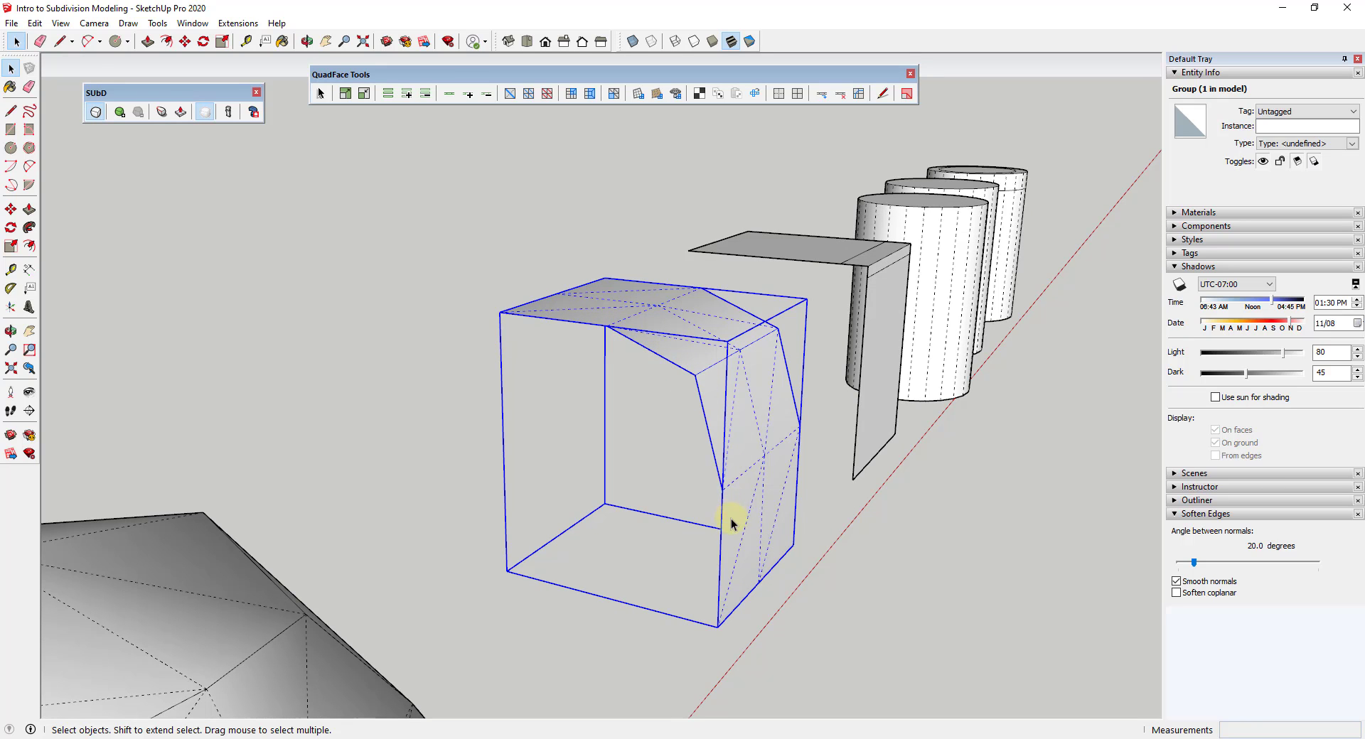
middle_click_drag(716, 434, 722, 335)
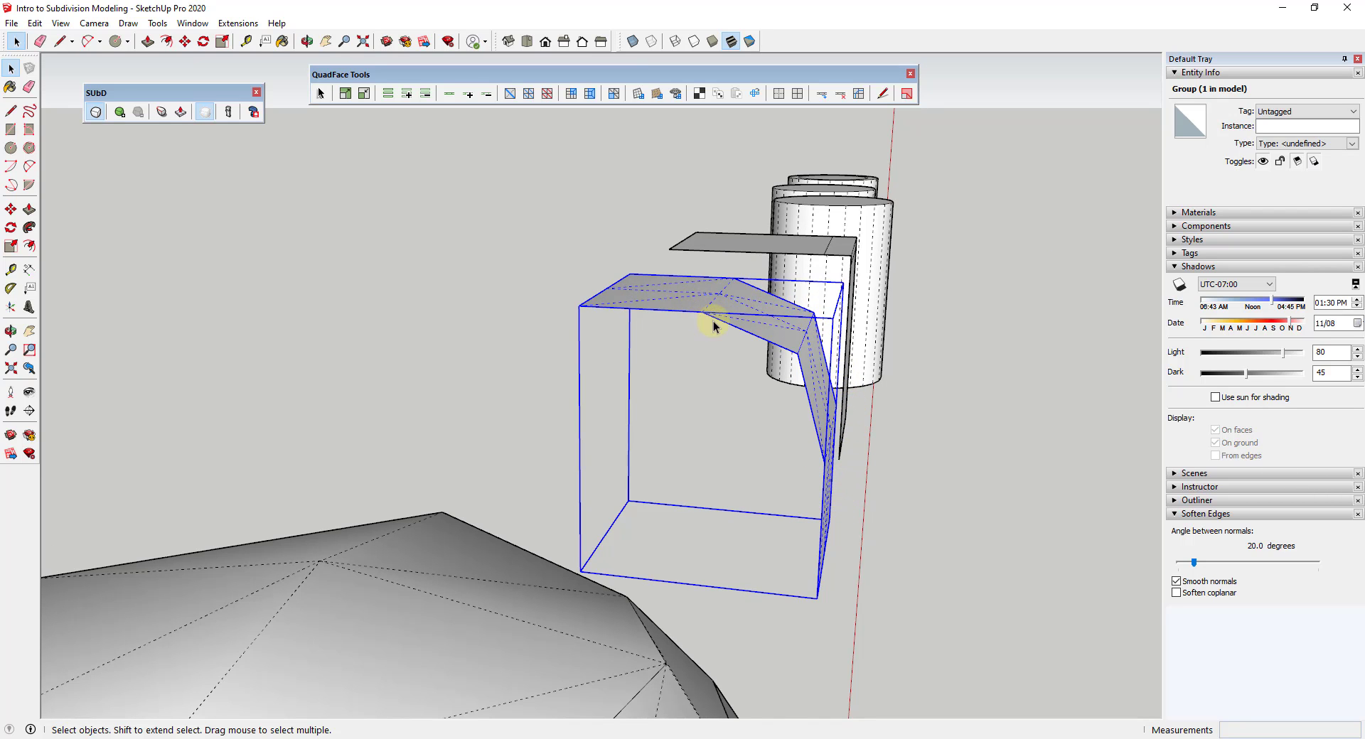
middle_click_drag(868, 426, 612, 357)
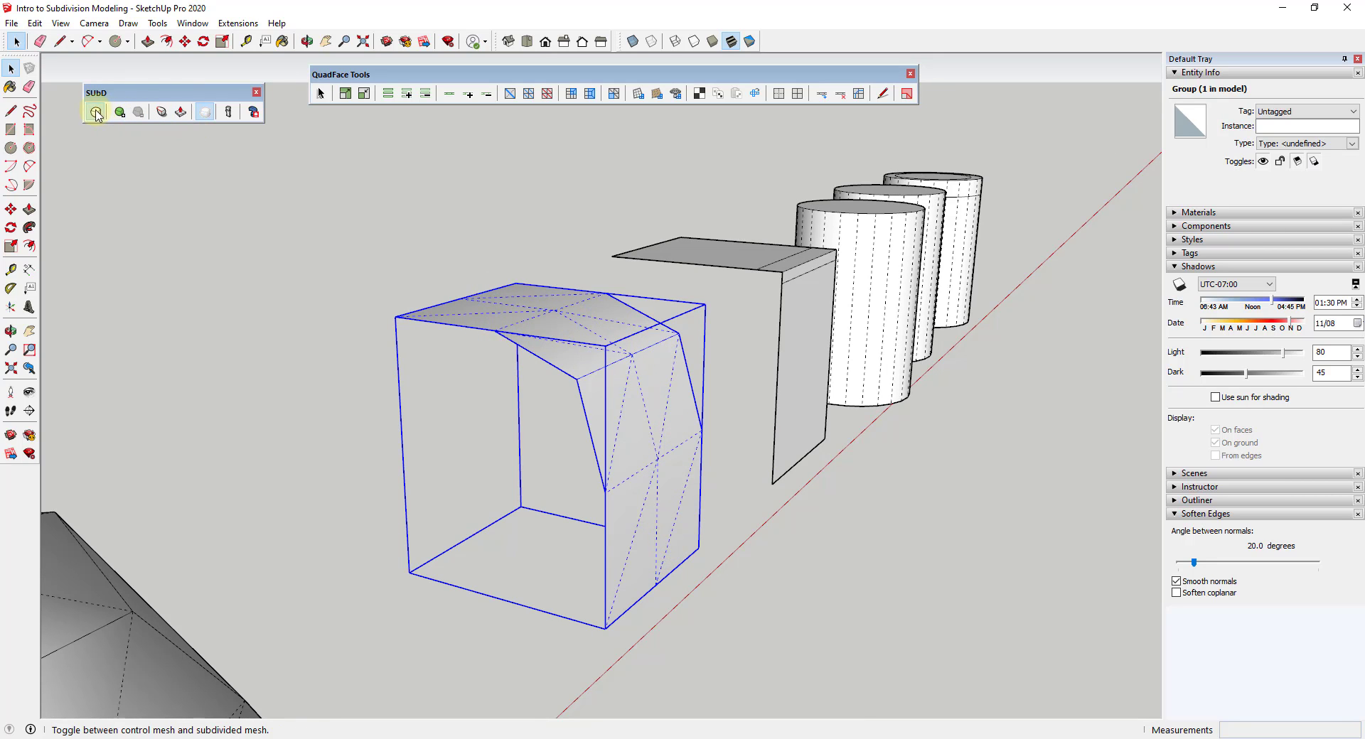
- Toggle the L-shaped surface to its control mesh and back, and increase its subdivisions by three levels
left_click(186, 118)
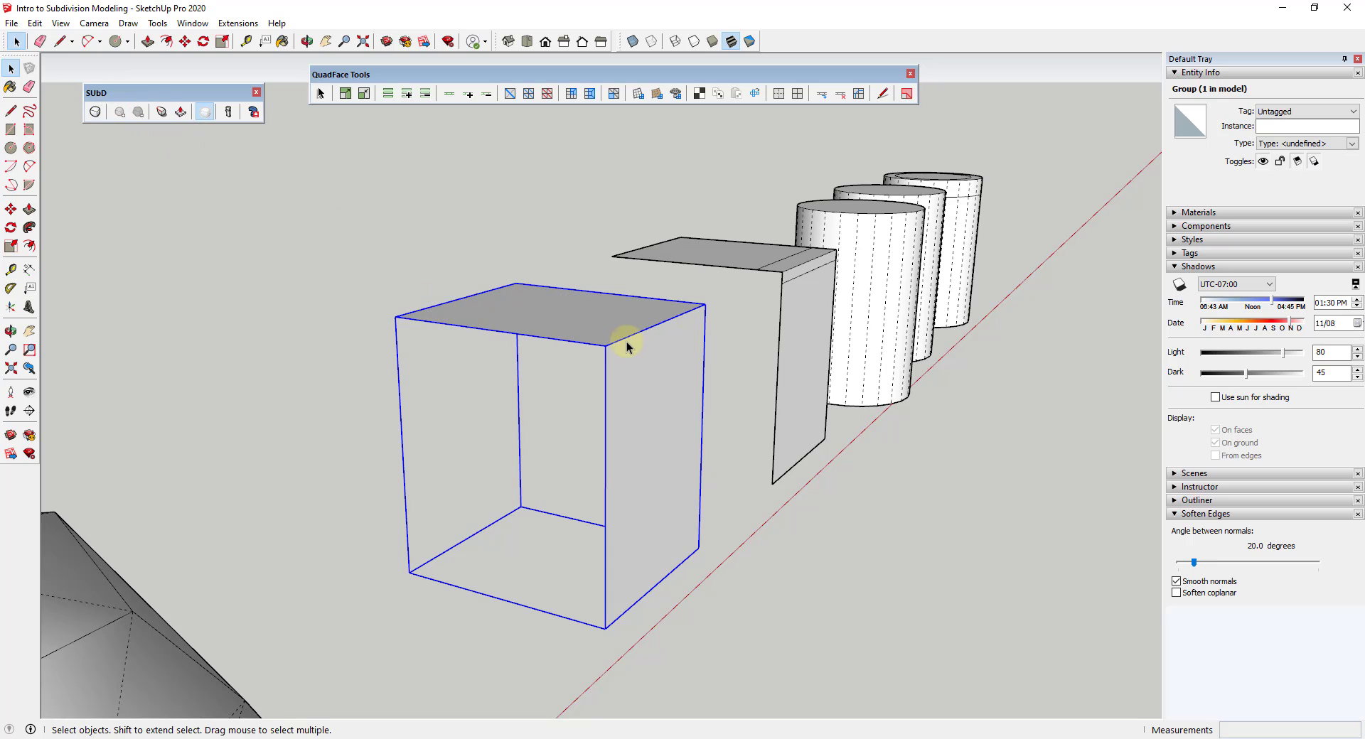
left_click(95, 112)
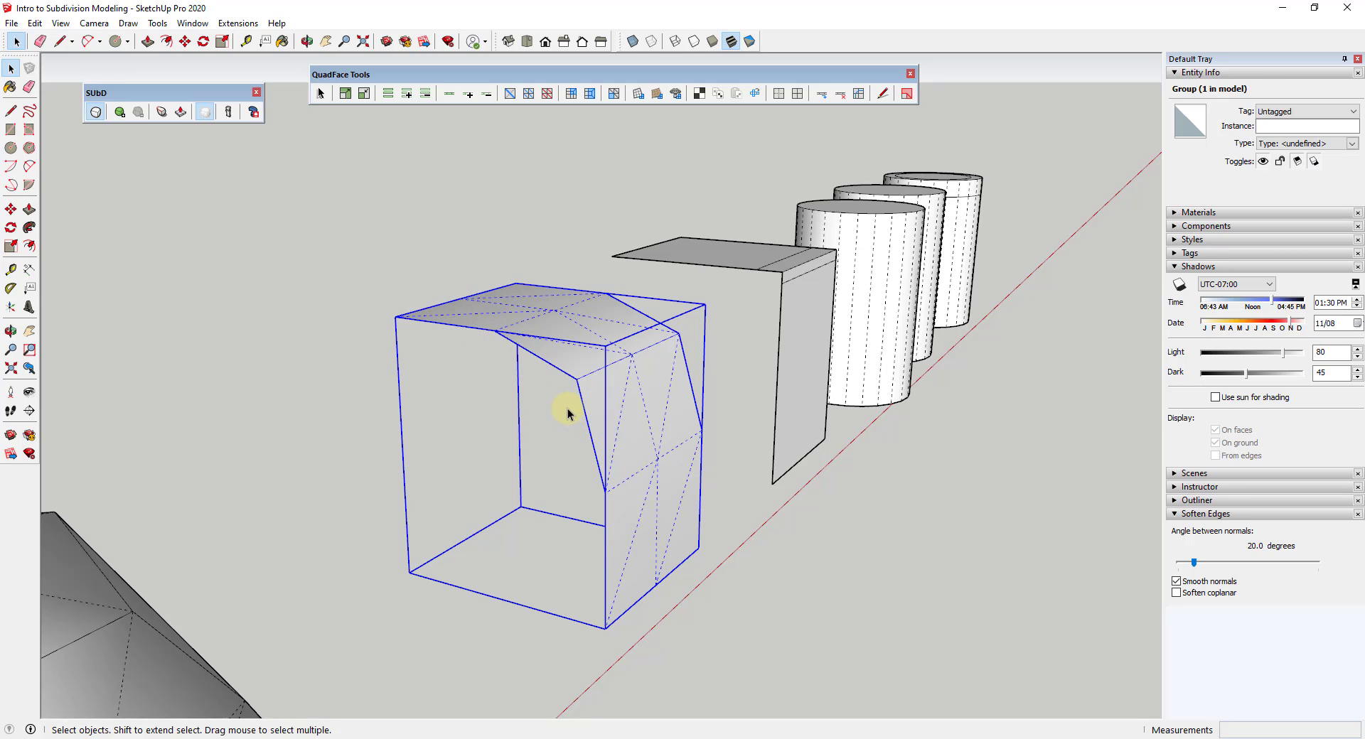
left_click(119, 114)
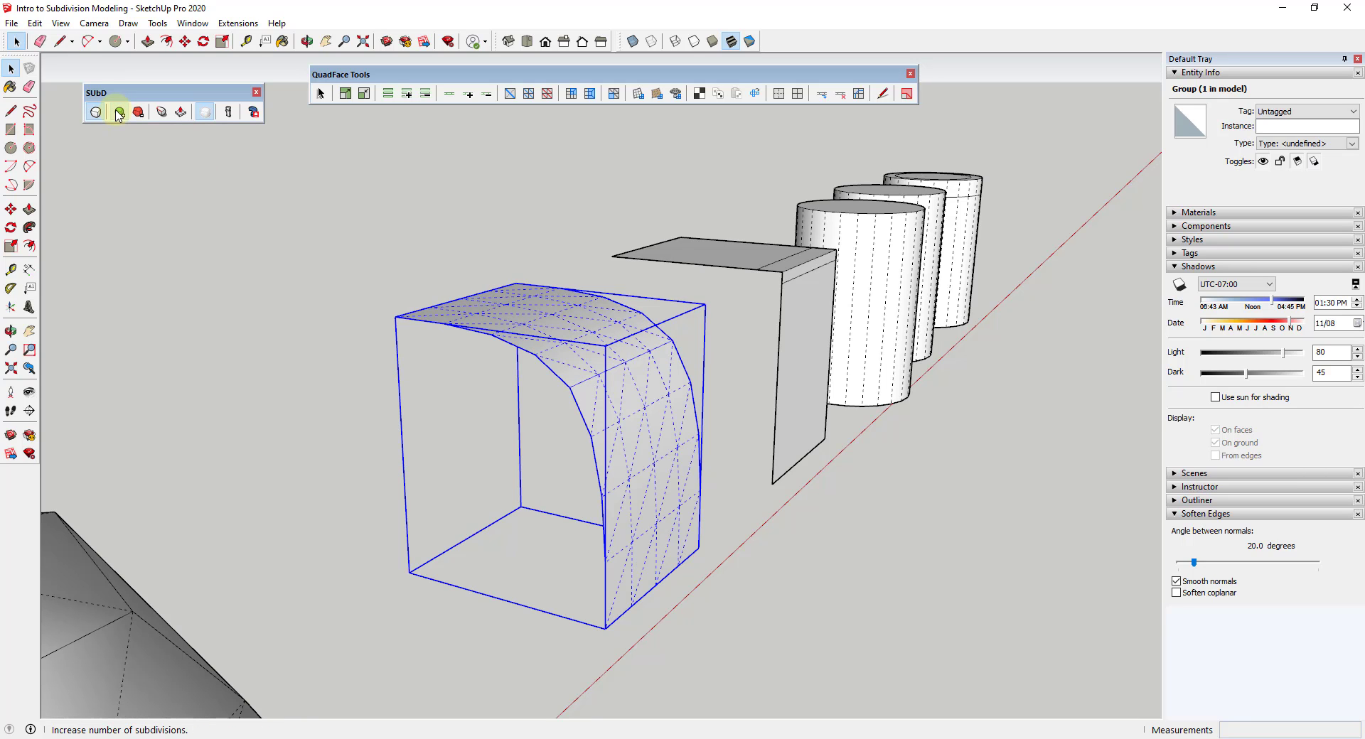
left_click(119, 113)
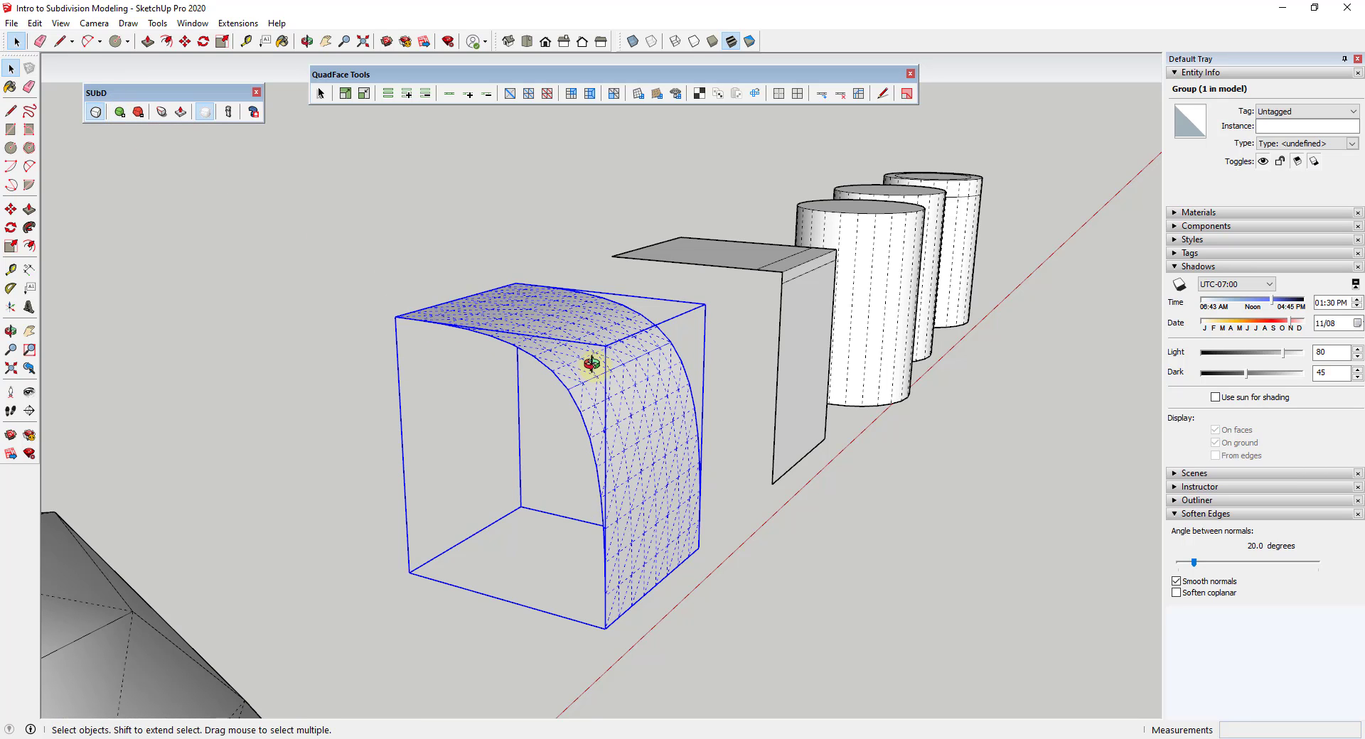
middle_click_drag(594, 360, 603, 407)
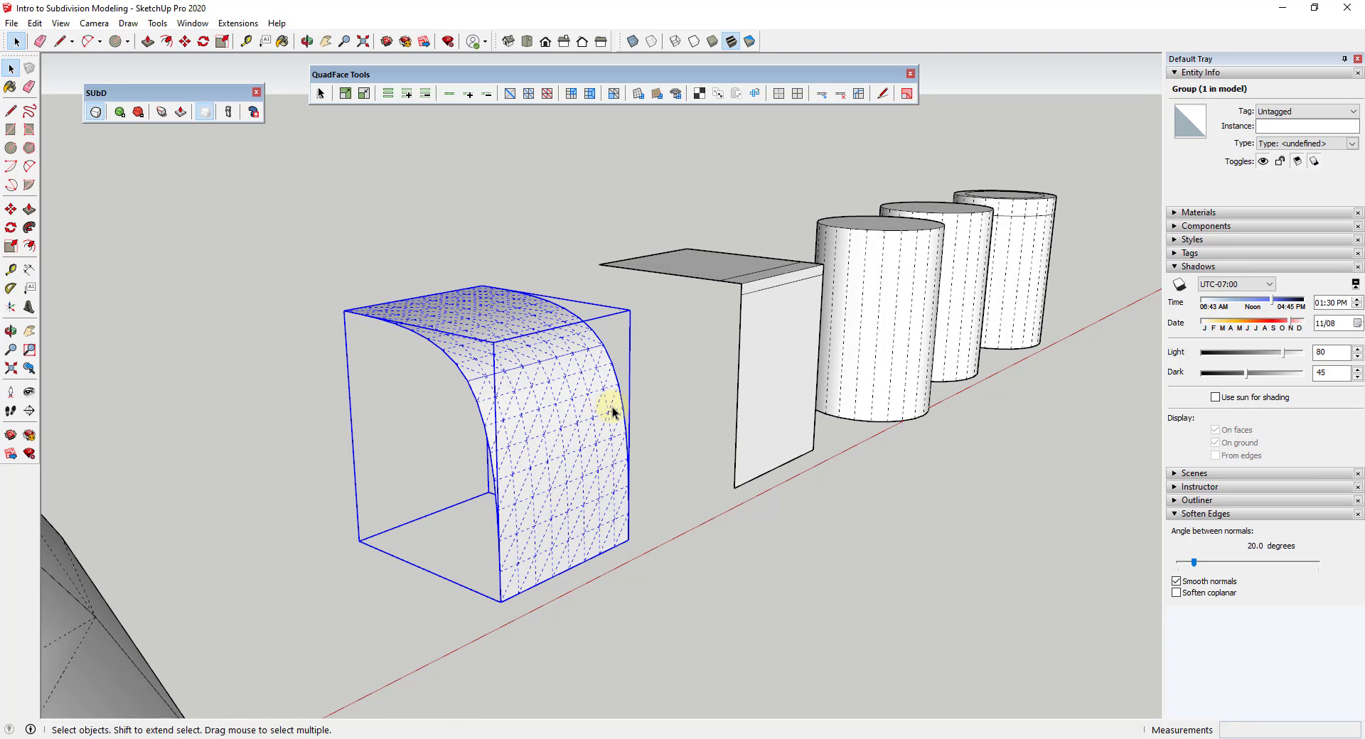
middle_click_drag(609, 406, 586, 394)
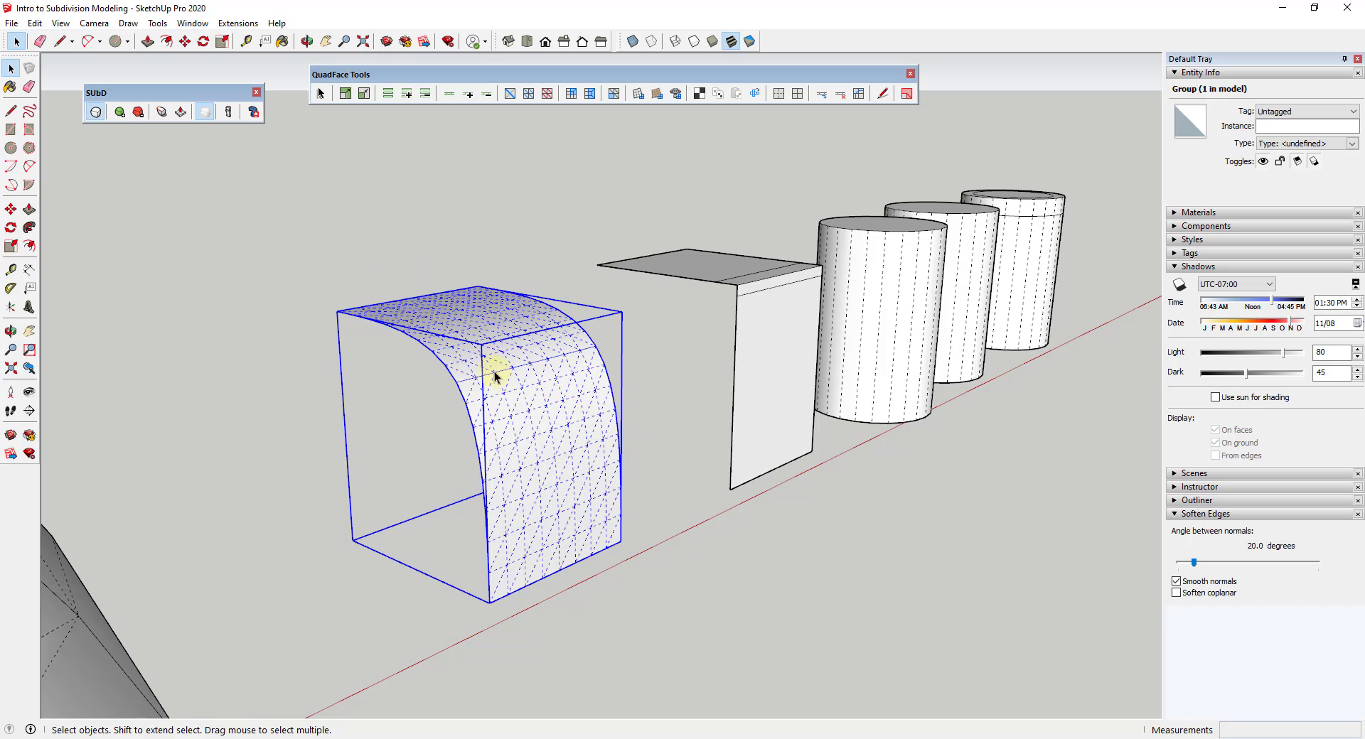
scroll(531, 386, "up", 5)
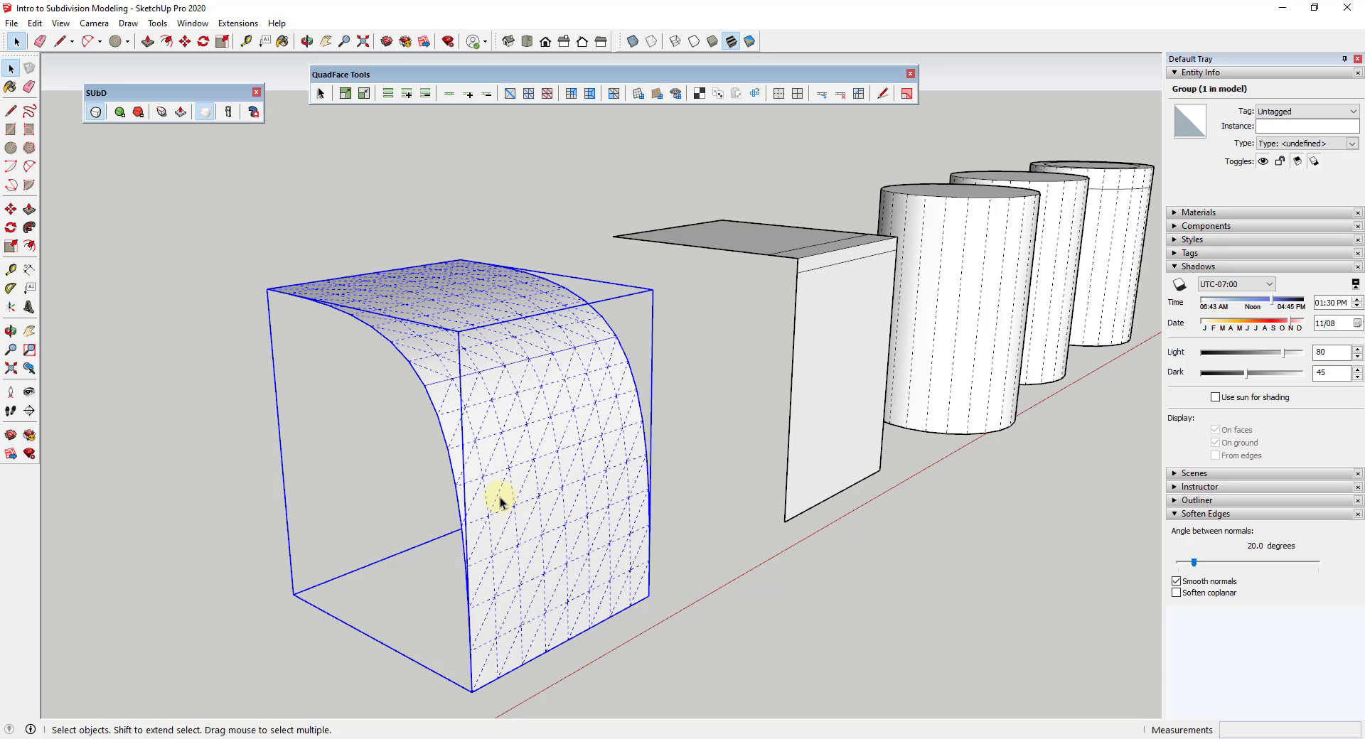
left_click(119, 112)
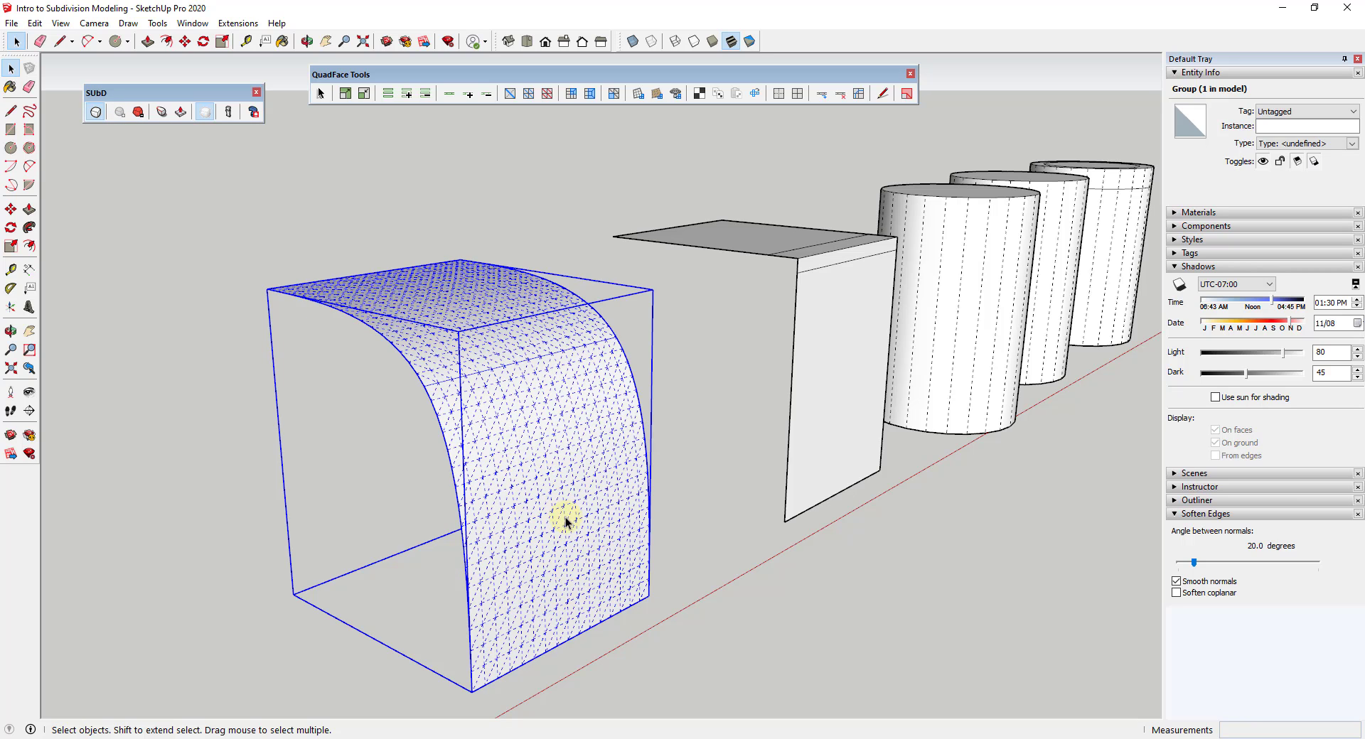
- Decrease the L-shaped surface's subdivisions by two levels and toggle it back to its control mesh
scroll(596, 432, "down", 2)
middle_click_drag(583, 388, 376, 254)
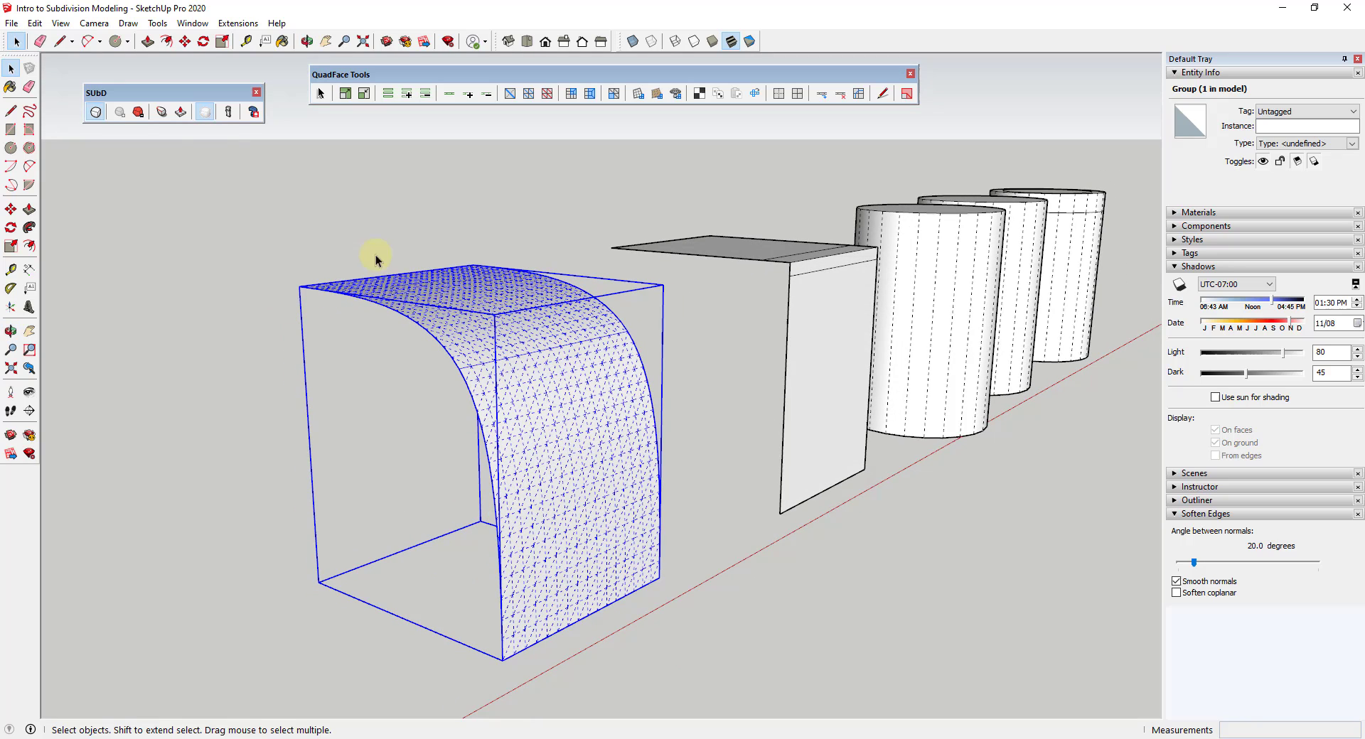
left_click(138, 114)
left_click(140, 116)
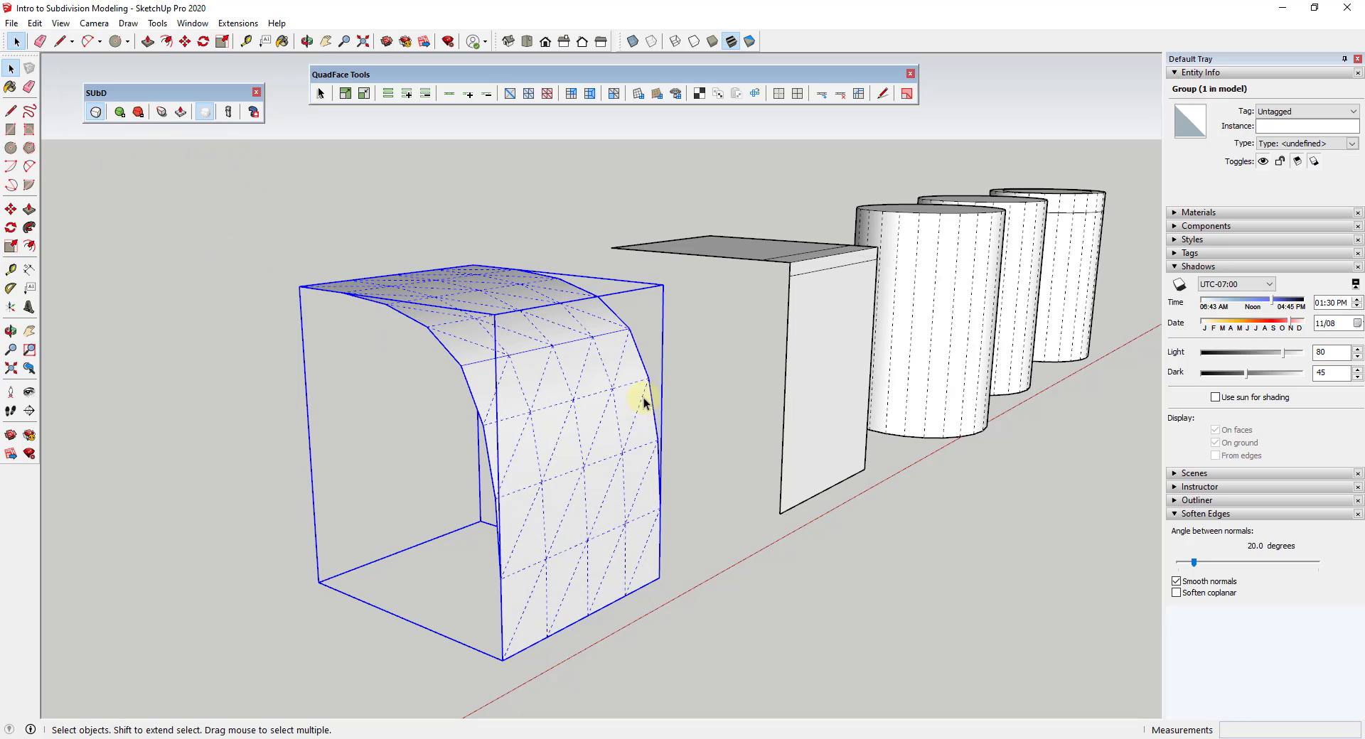
middle_click_drag(642, 397, 625, 401)
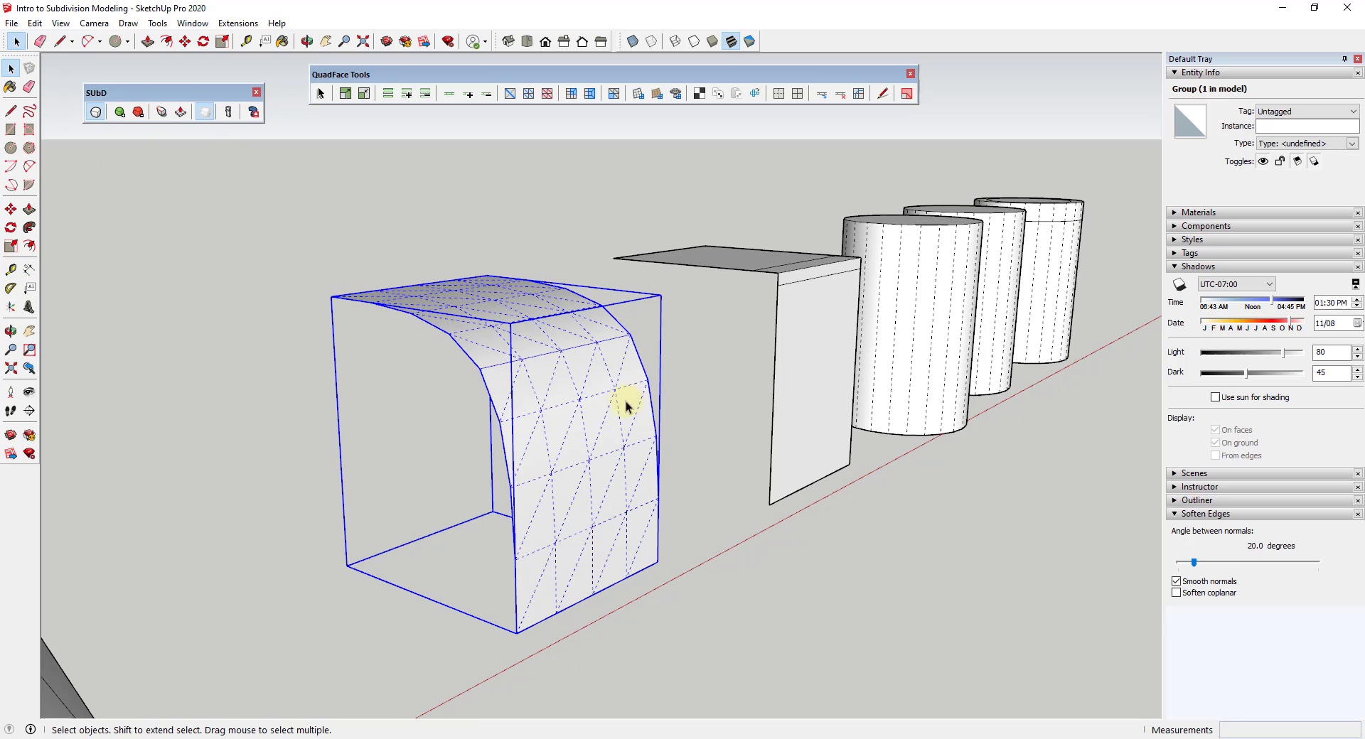
left_click(95, 113)
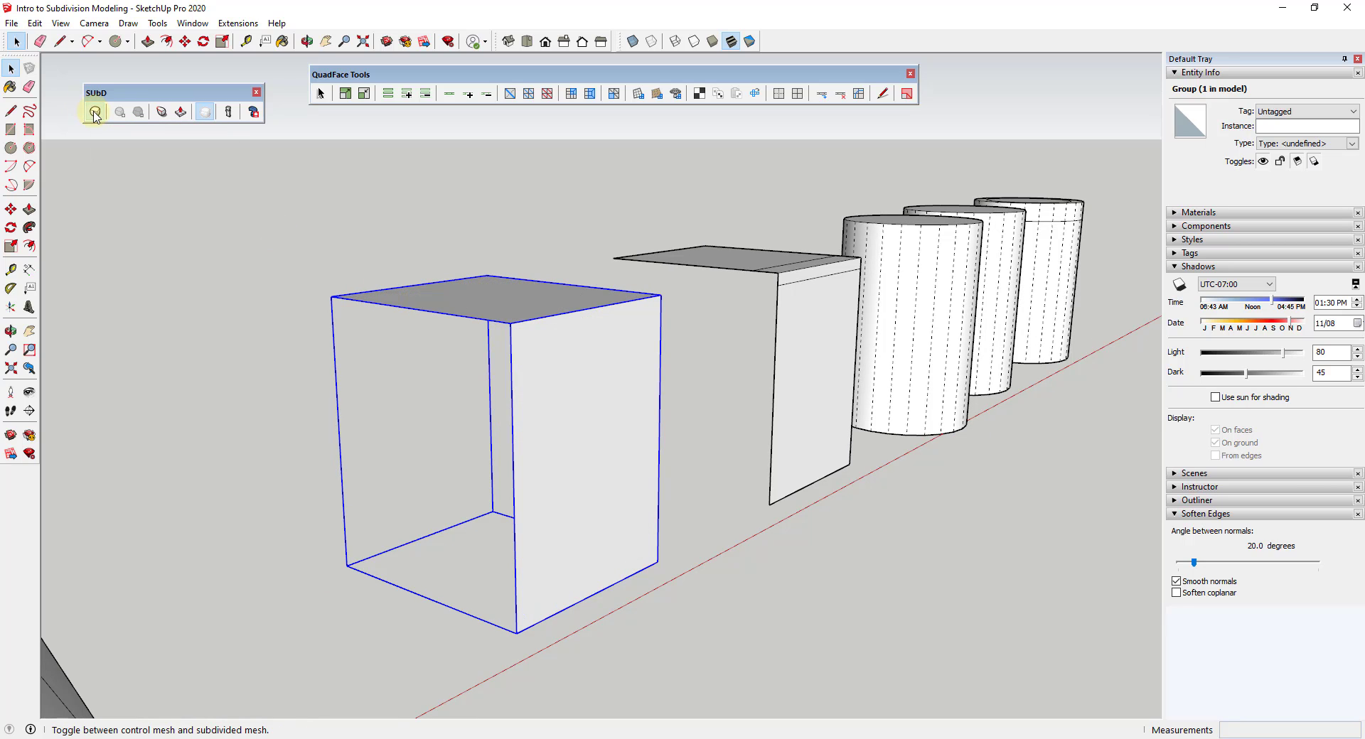
- Select the L-shaped surface with extra edges parallel to its fold and examine where those edges run
middle_click_drag(682, 320, 847, 304)
scroll(853, 313, "up", 3)
left_click(853, 312)
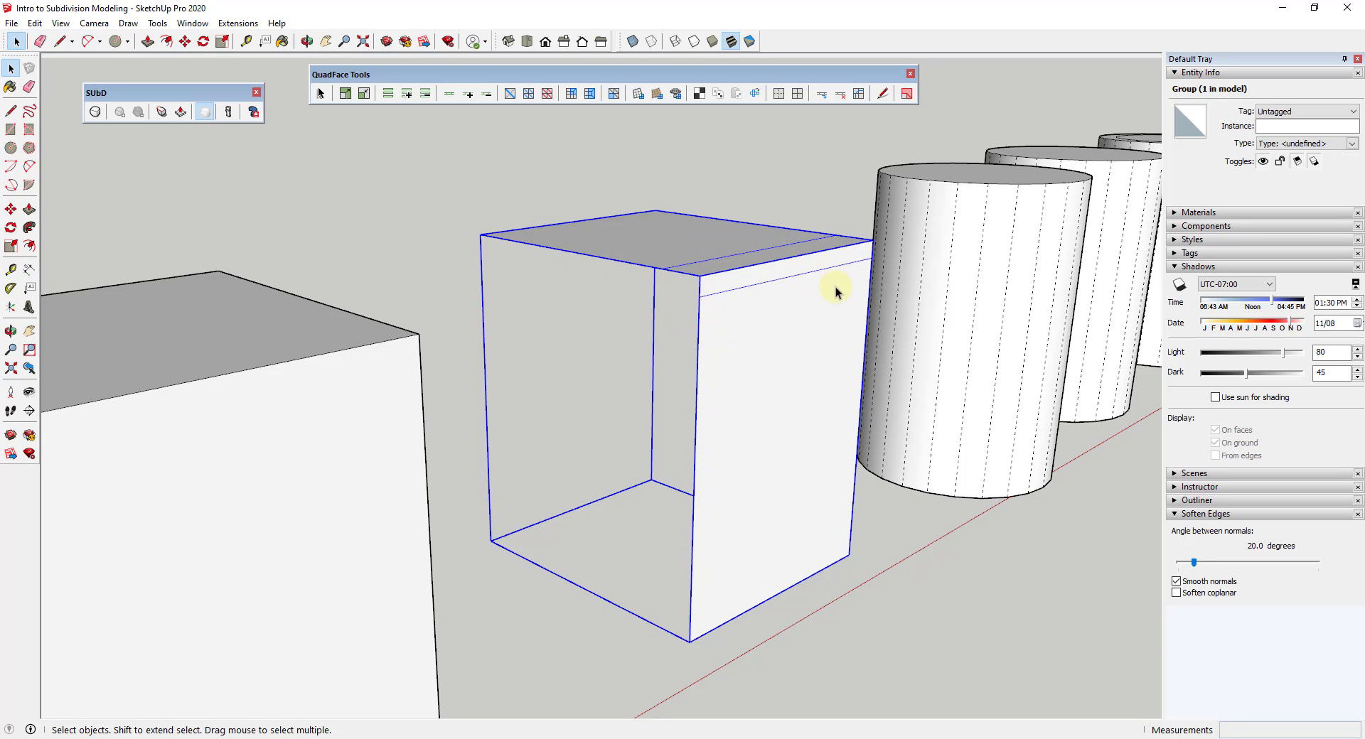
scroll(880, 305, "up", 3)
mouse_move(817, 296)
middle_mouse_down()
mouse_move(786, 317)
mouse_move(796, 306)
middle_mouse_up()
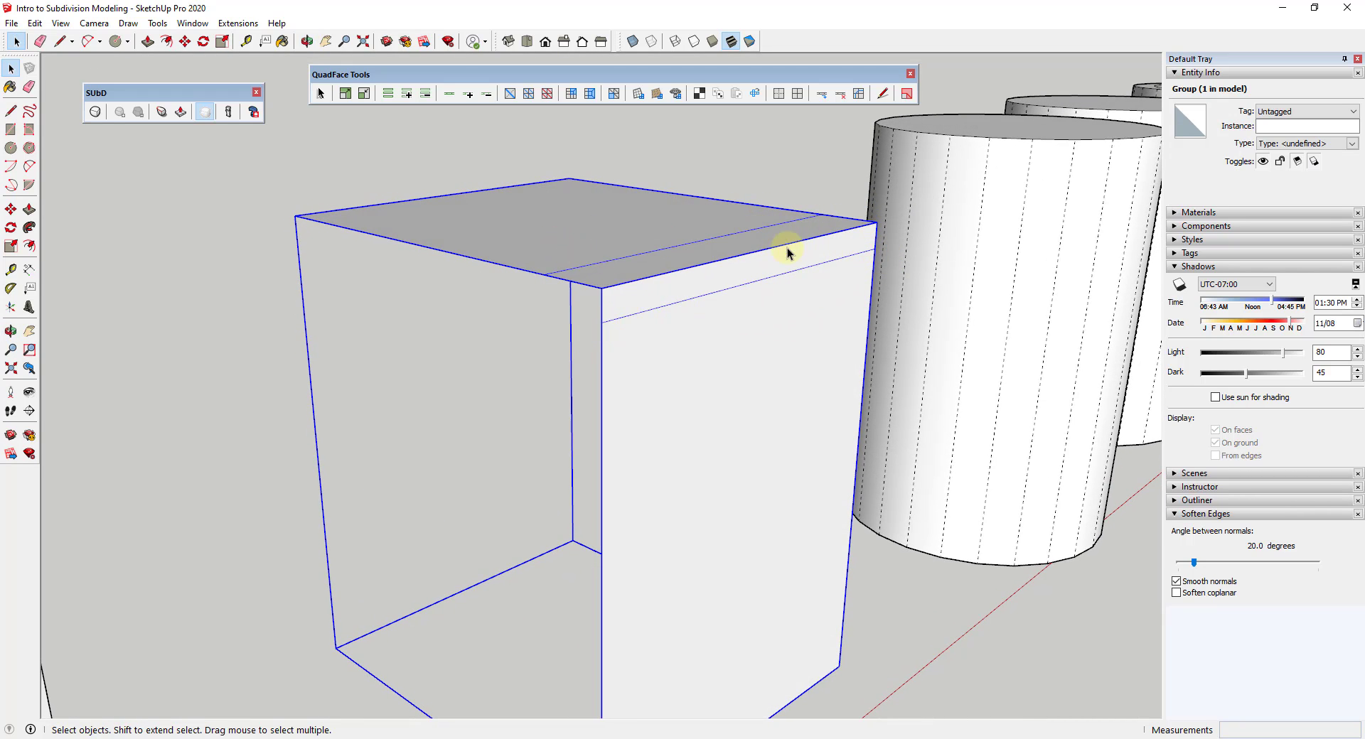
middle_click_drag(805, 299, 851, 310)
scroll(923, 321, "down", 5)
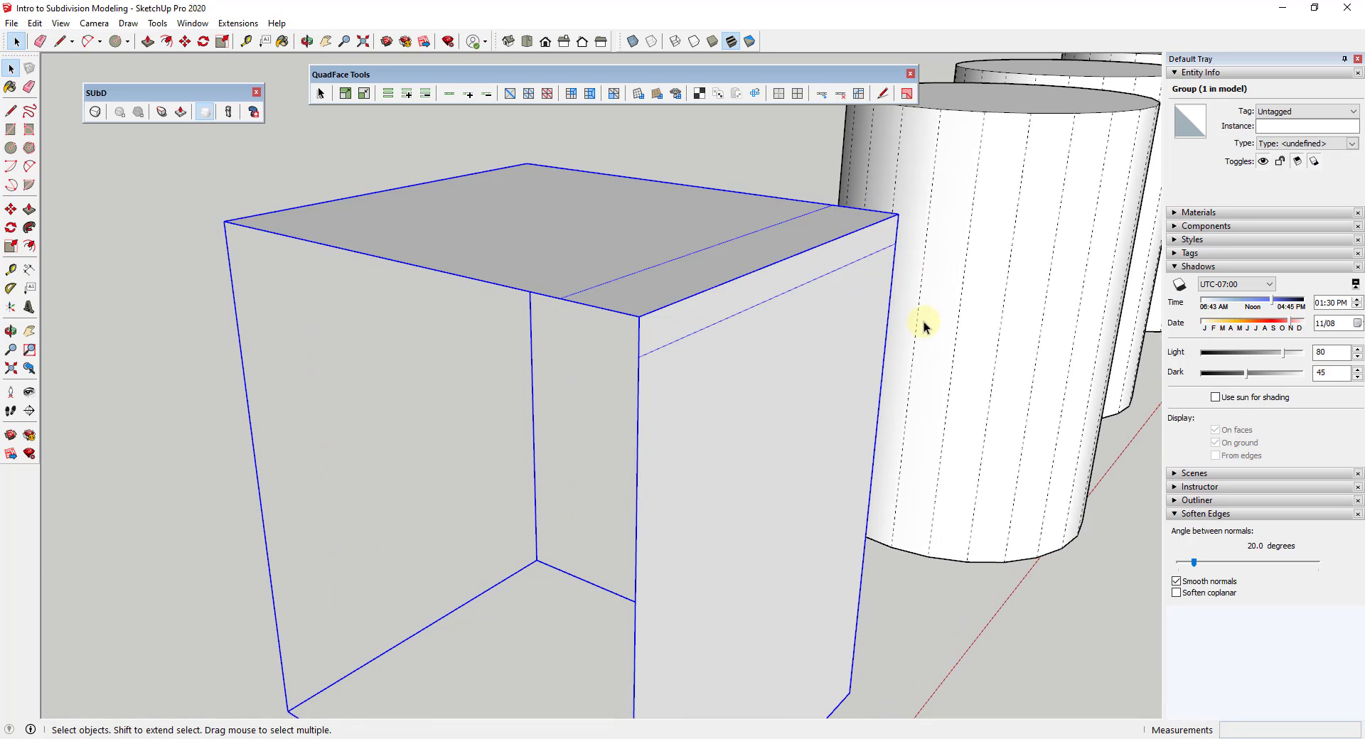
- Subdivide the plain L-shaped surface without extra edges for comparison
scroll(515, 544, "up", 3)
left_click(95, 112)
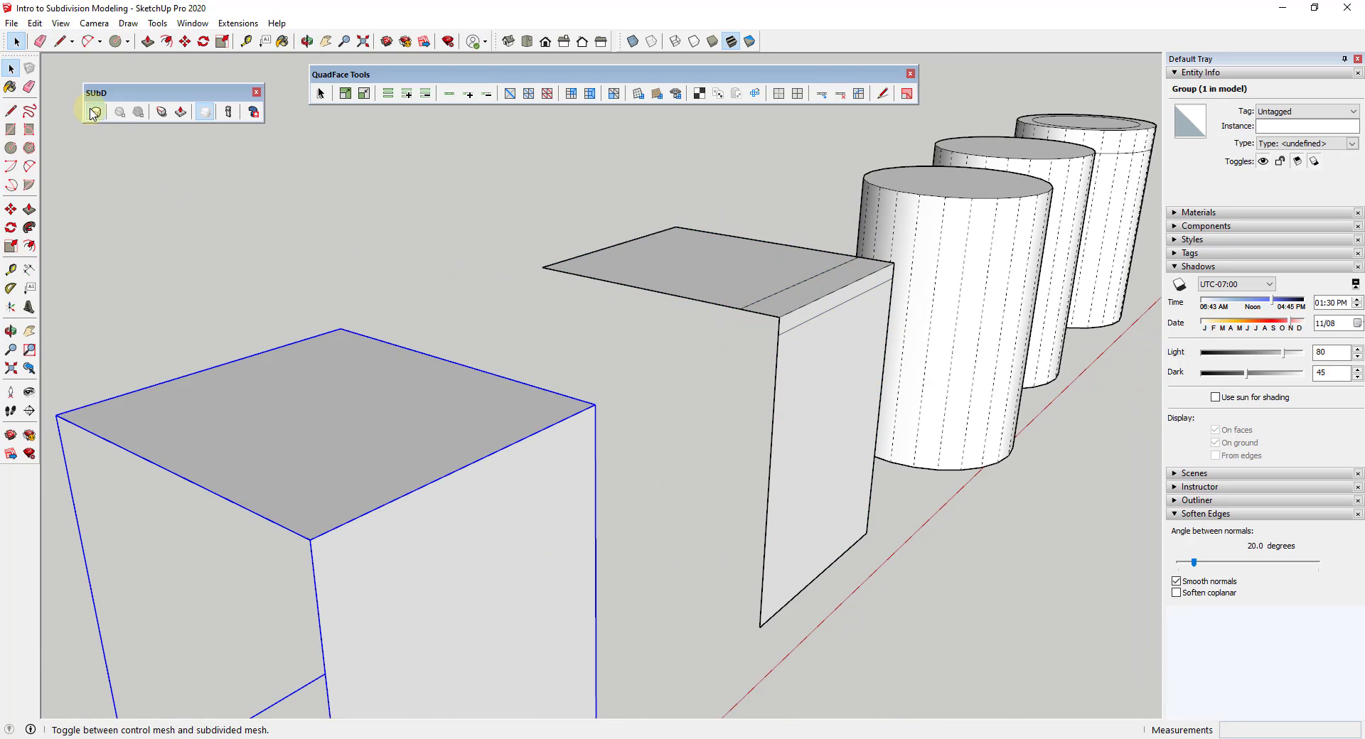
scroll(401, 426, "down", 3)
scroll(688, 341, "up", 3)
- Select the L-shaped surface with extra edges beside its fold and subdivide it
left_click(688, 341)
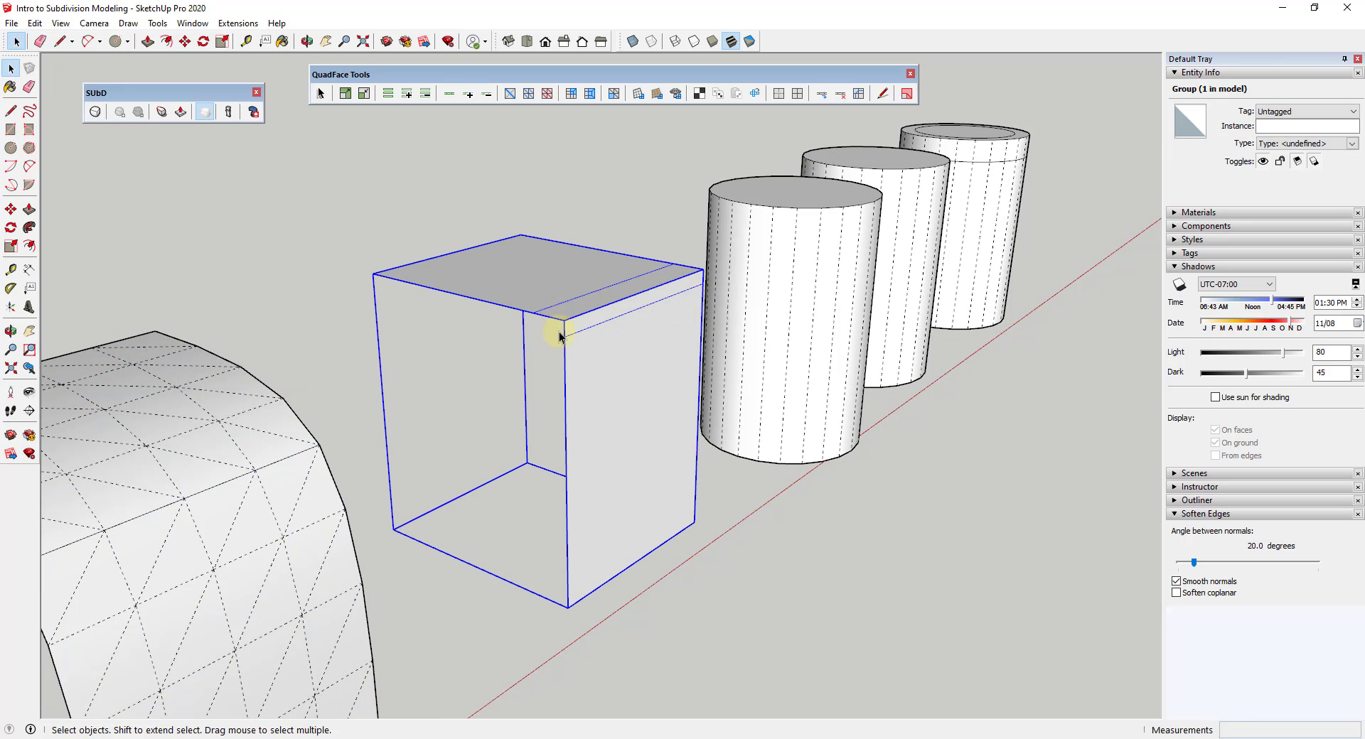
scroll(569, 348, "up", 2)
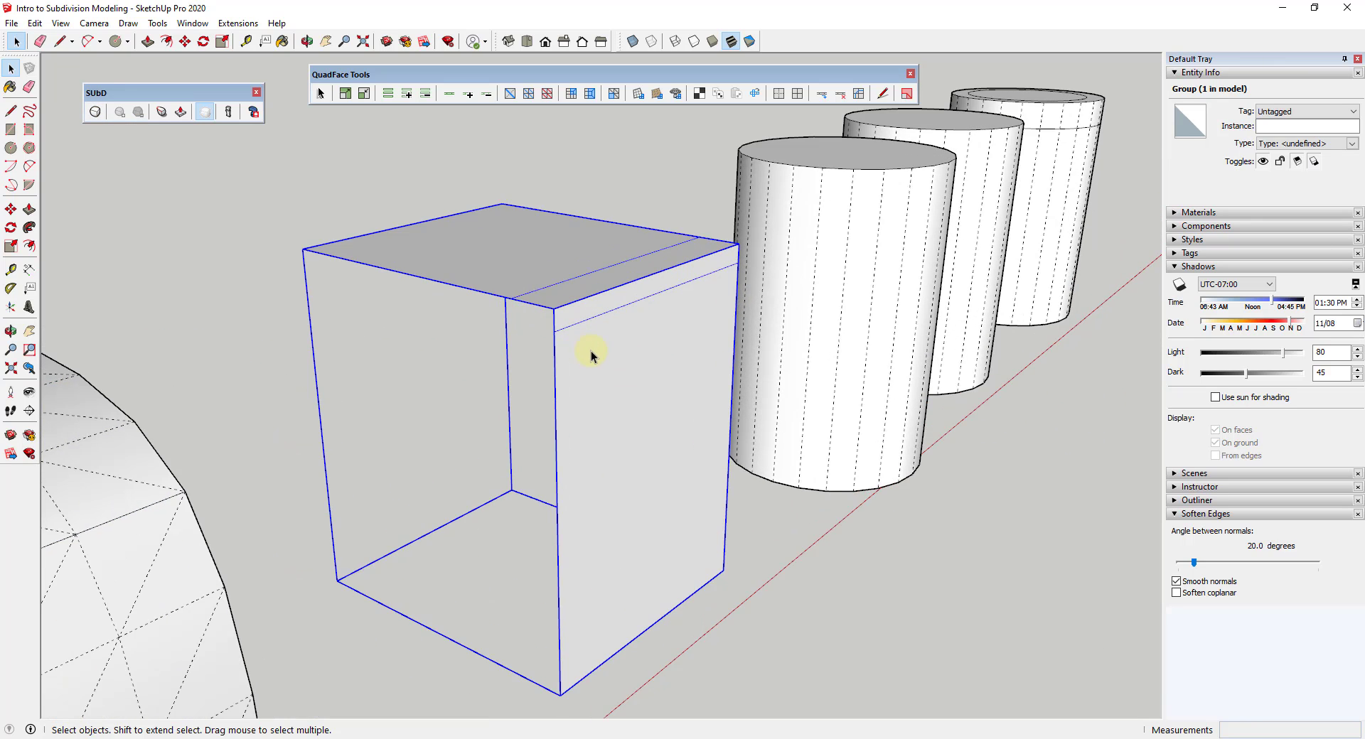
left_click(95, 112)
scroll(611, 298, "up", 3)
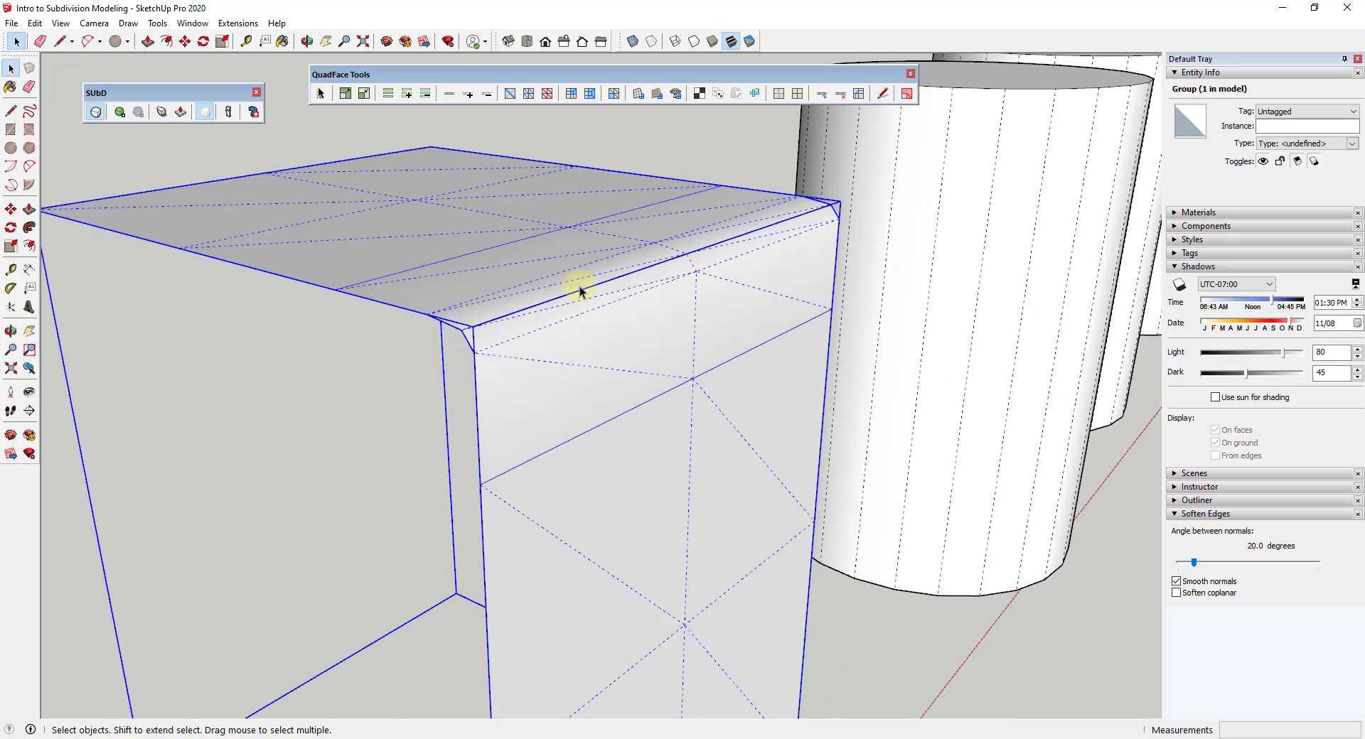
middle_click_drag(579, 289, 643, 218)
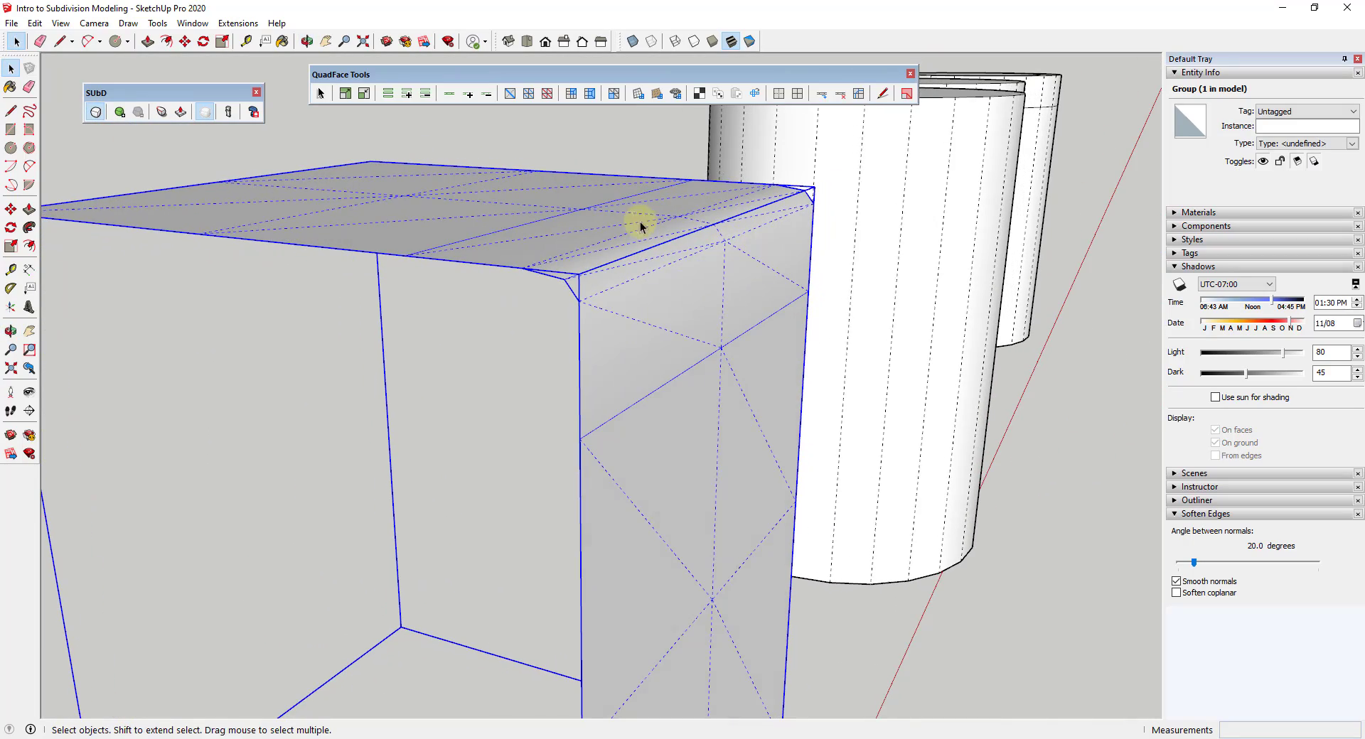
- Turn off the display of hidden geometry and increase the selected L-shaped surface's subdivisions by one level
left_click(92, 23)
left_click(108, 55)
left_click(61, 22)
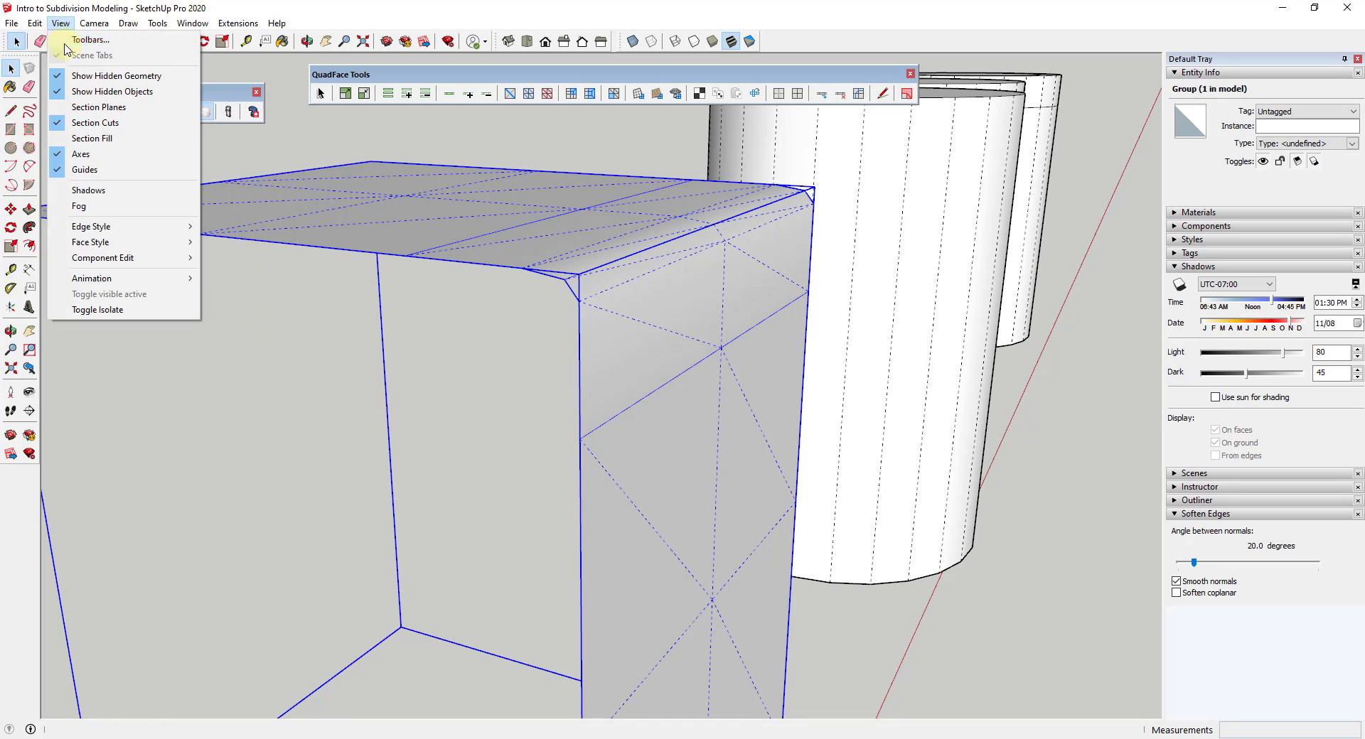
left_click(92, 74)
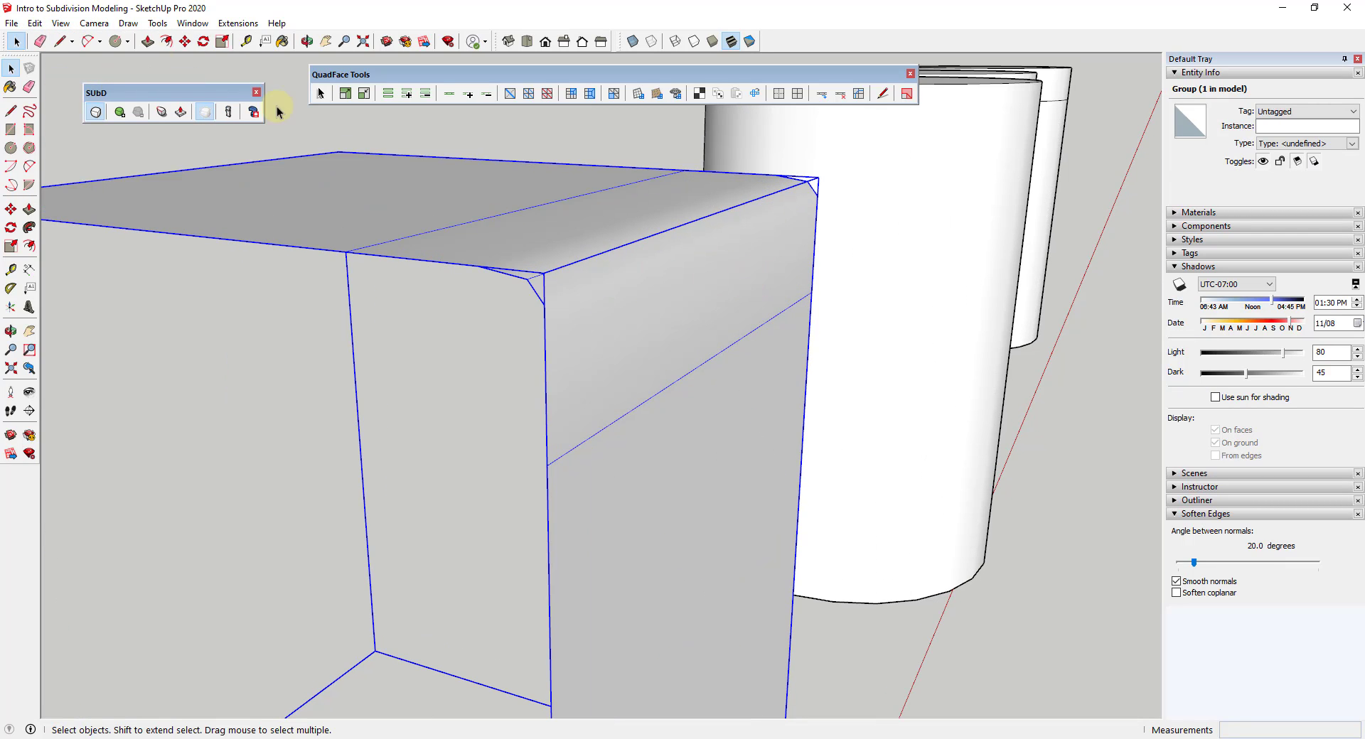
left_click(120, 115)
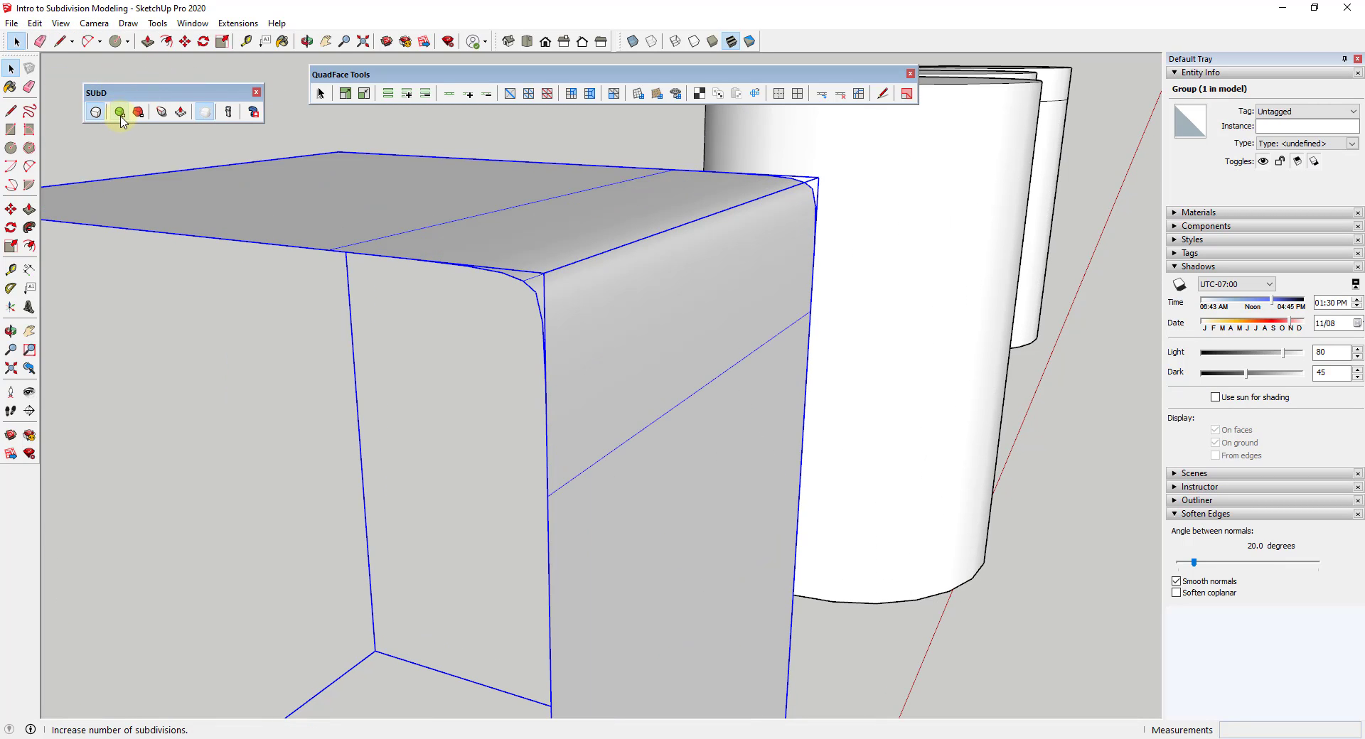
middle_click_drag(694, 295, 646, 323)
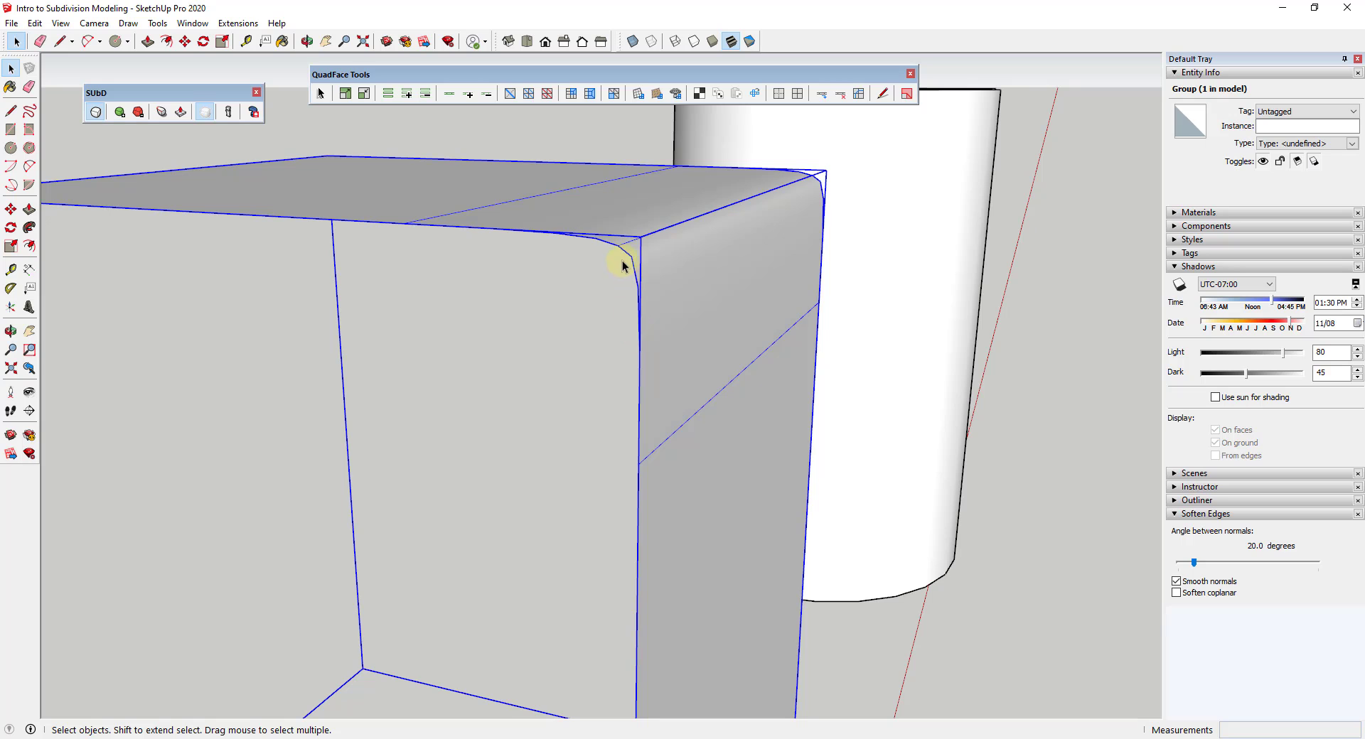
- Show hidden geometry again and inspect how the mesh lines are distributed around the rounded fold
left_click(60, 23)
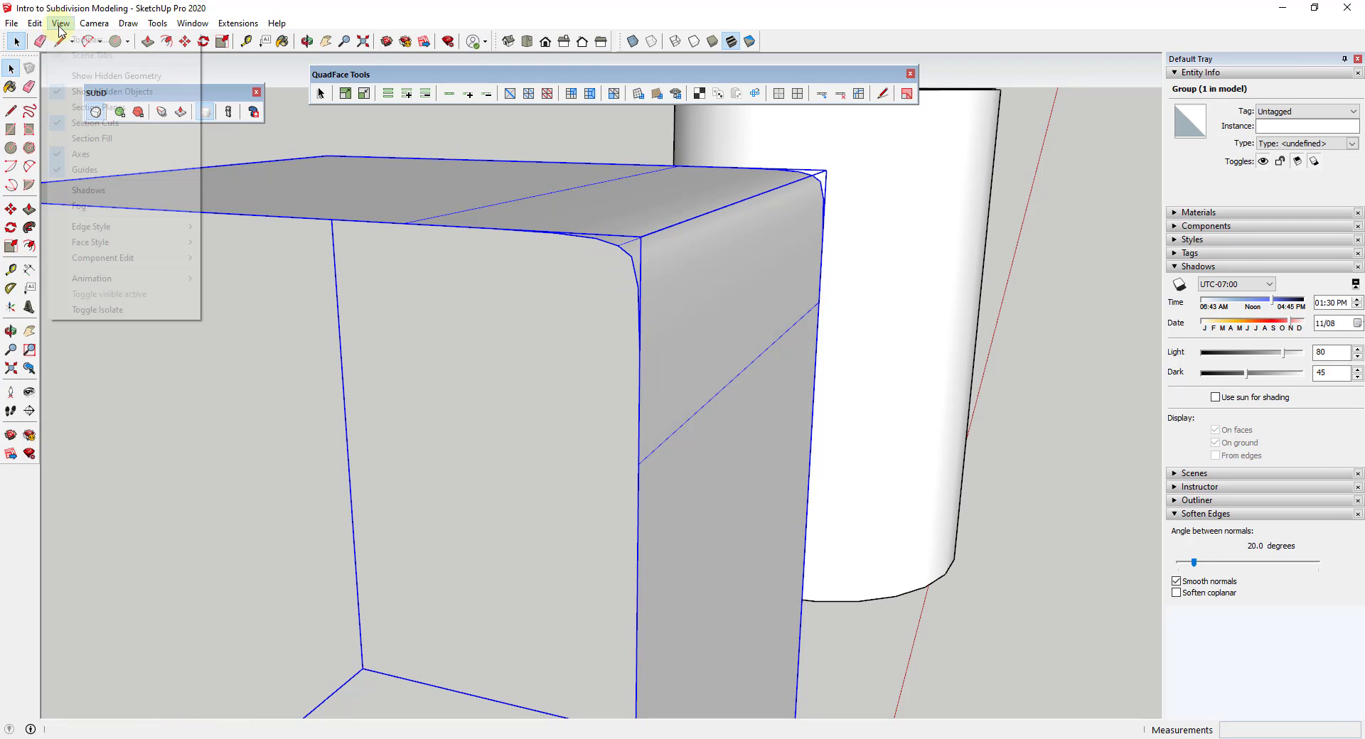
left_click(99, 75)
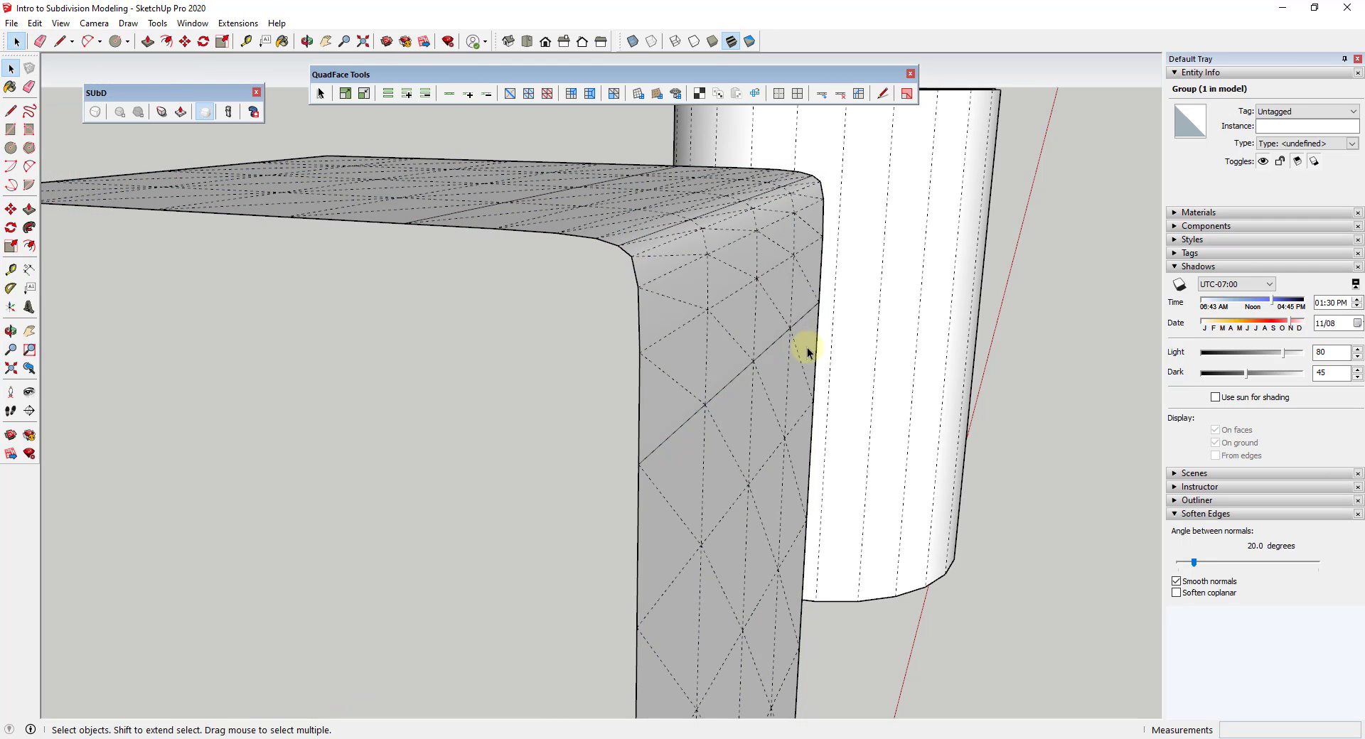
middle_click_drag(808, 350, 604, 372)
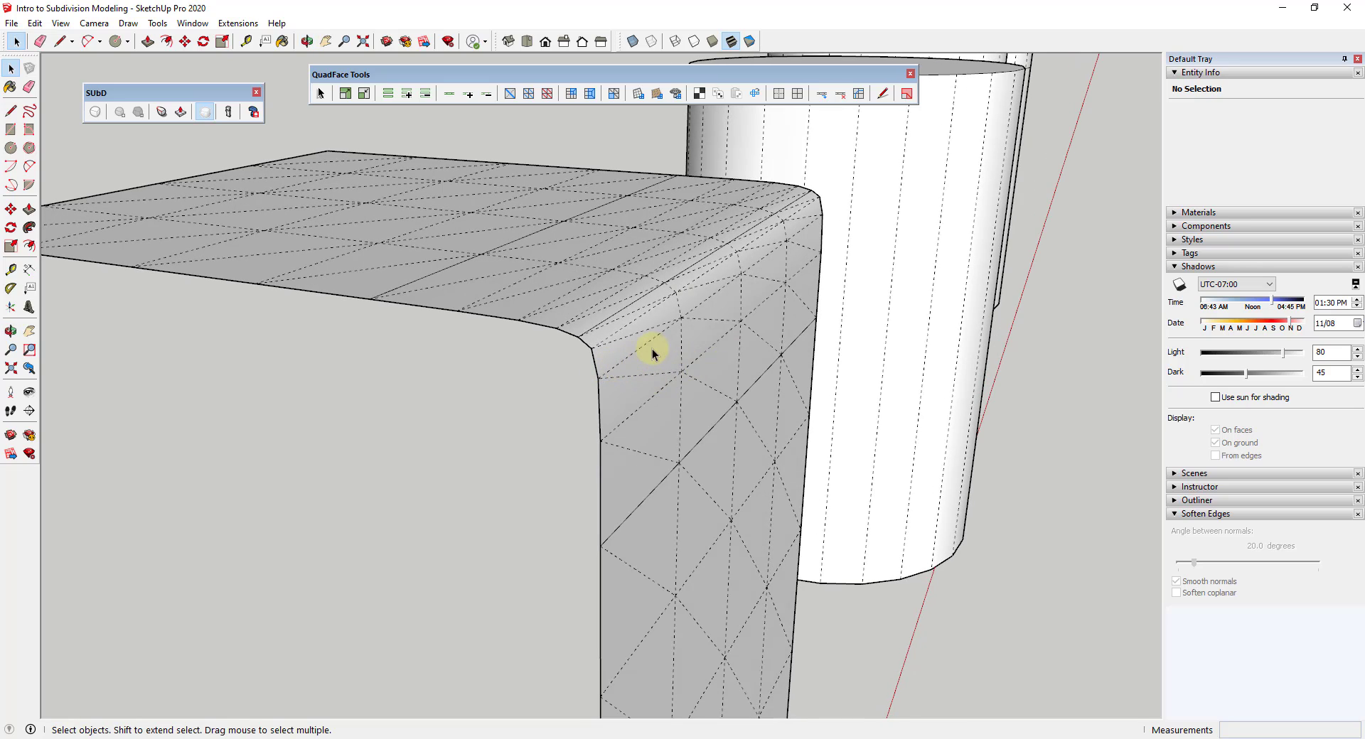
middle_click_drag(750, 420, 652, 242)
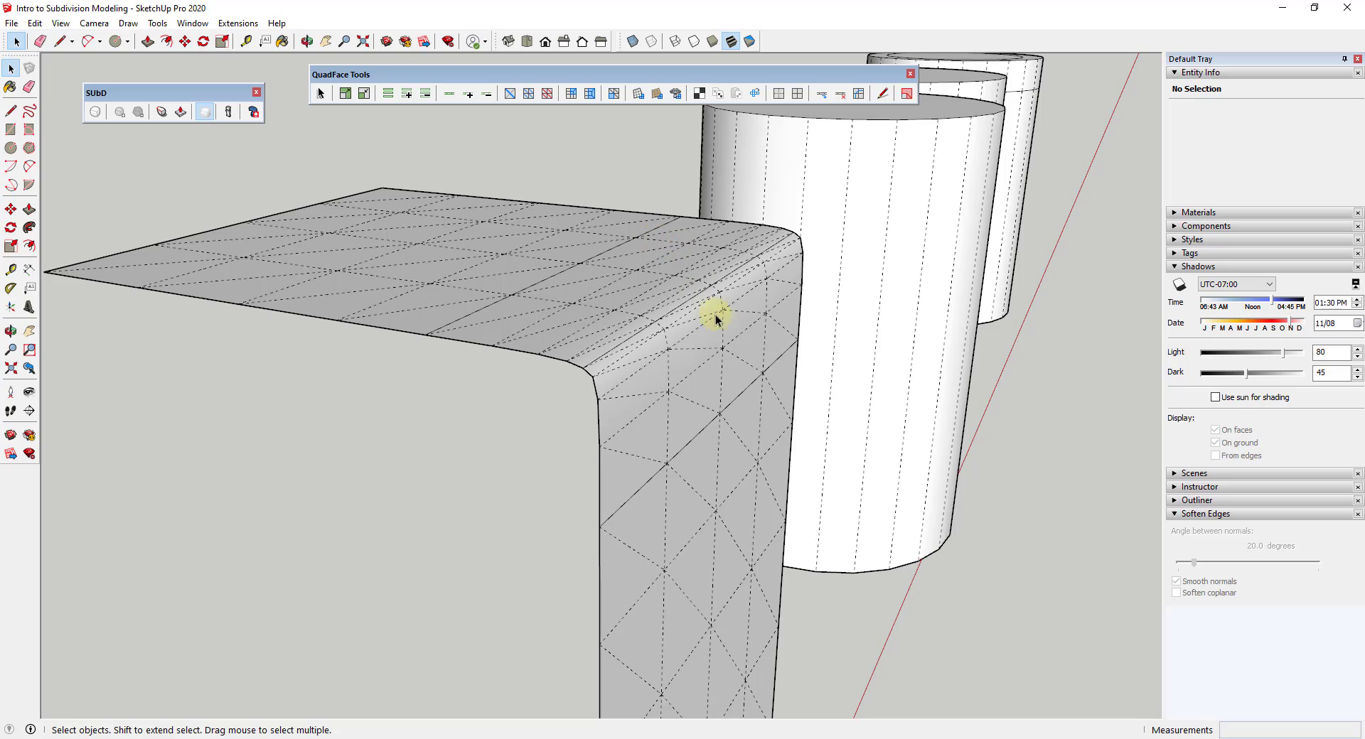
middle_click_drag(761, 329, 596, 346)
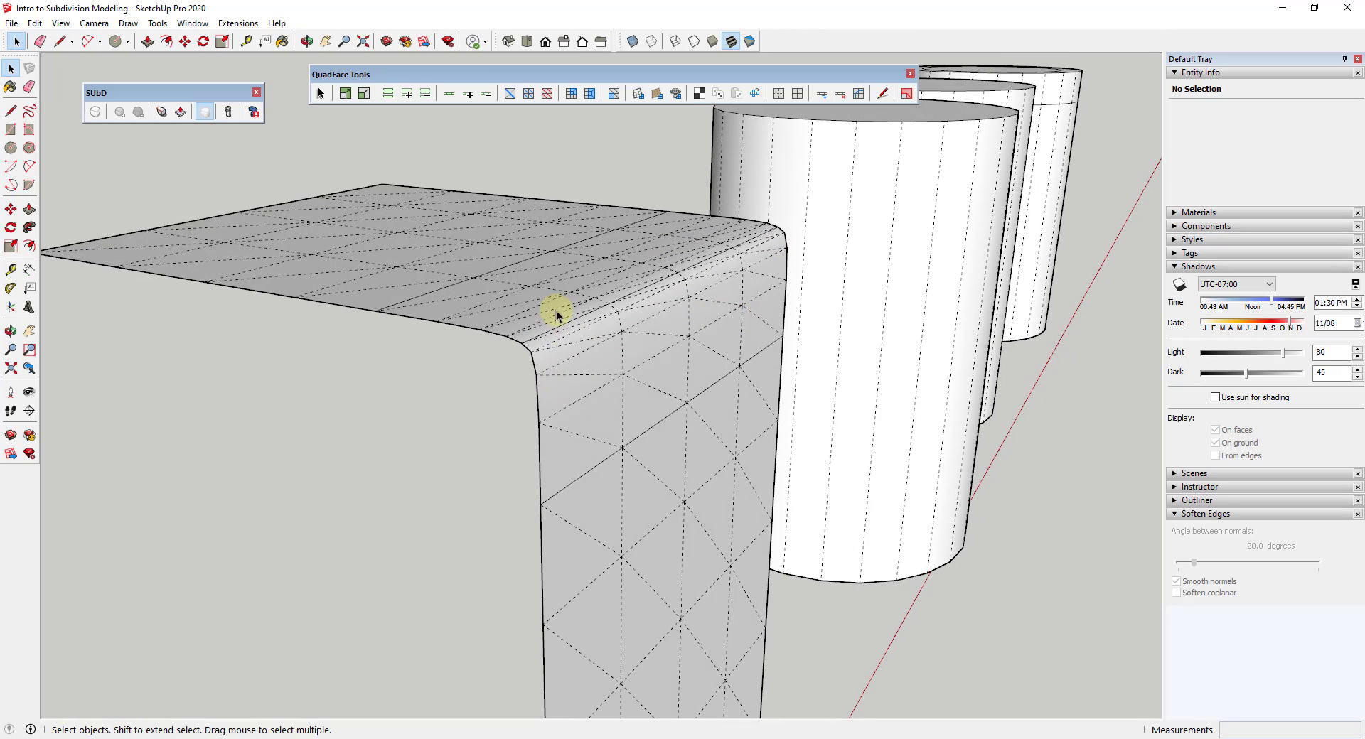
scroll(752, 314, "down", 3)
scroll(604, 310, "up", 3)
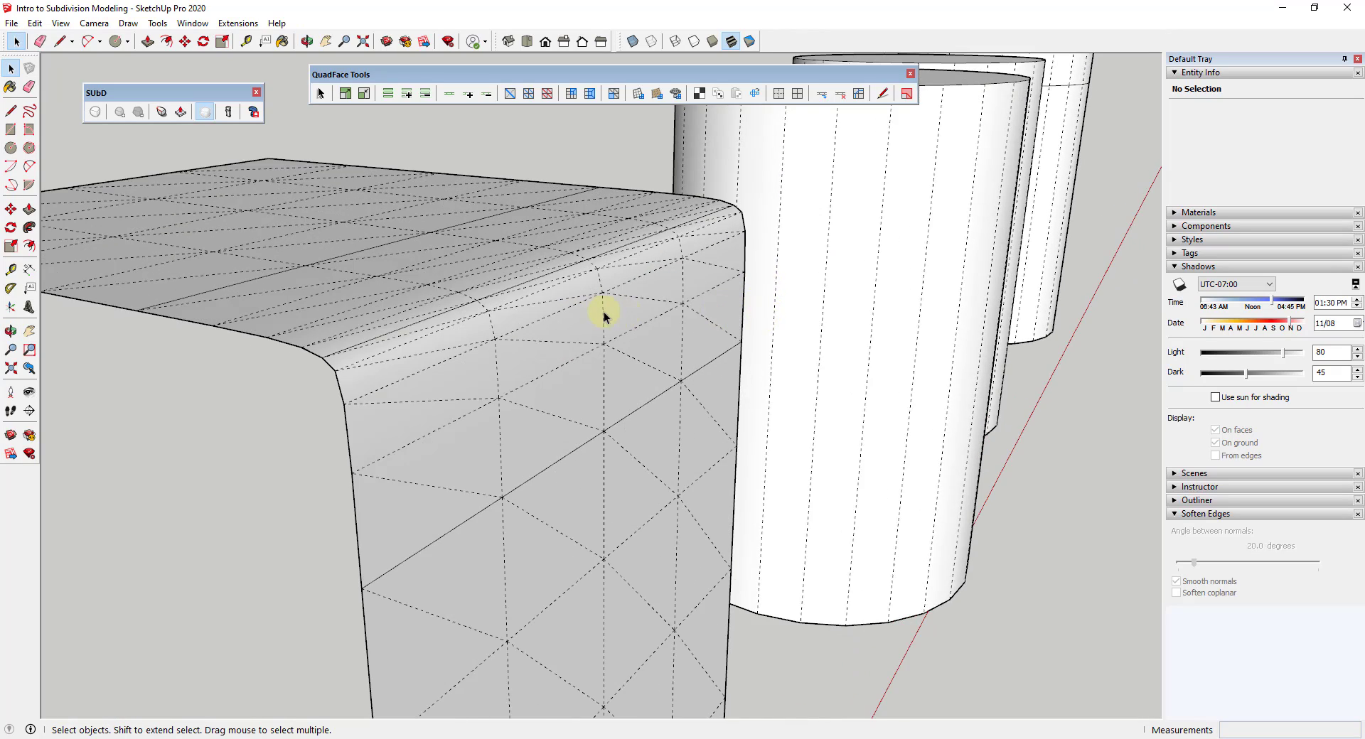
scroll(604, 317, "down", 3)
middle_click_drag(604, 317, 717, 367)
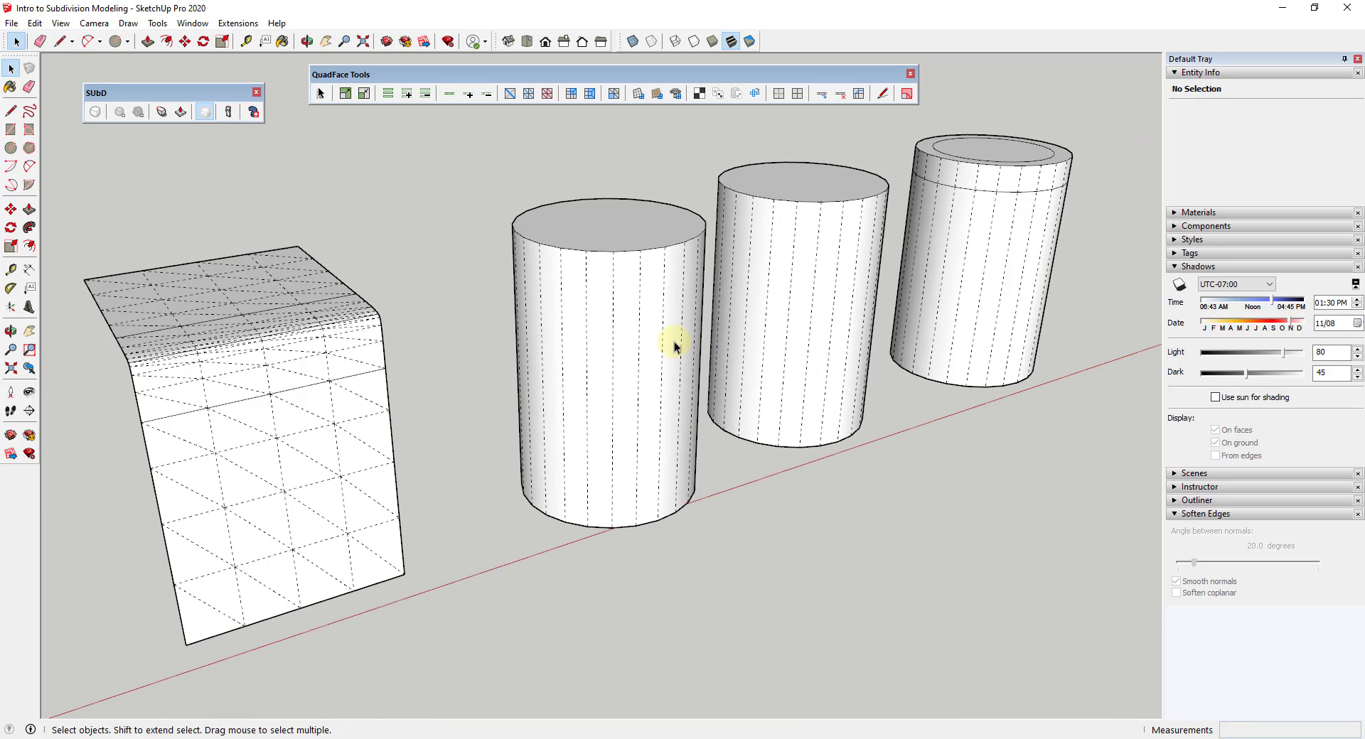
- Select the first cylinder and examine its side faces and flat top face from several angles
mouse_move(674, 341)
middle_mouse_down()
mouse_move(685, 335)
mouse_move(665, 336)
middle_mouse_up()
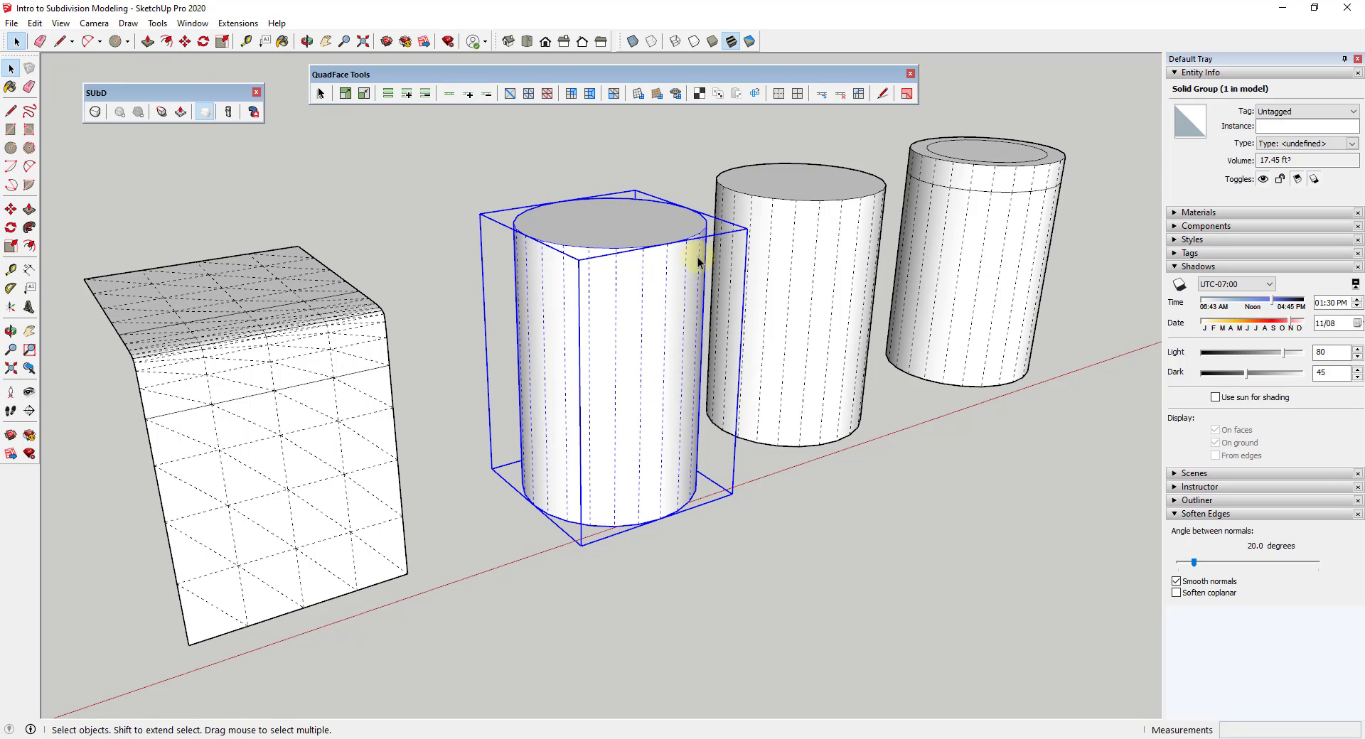
scroll(631, 213, "up", 3)
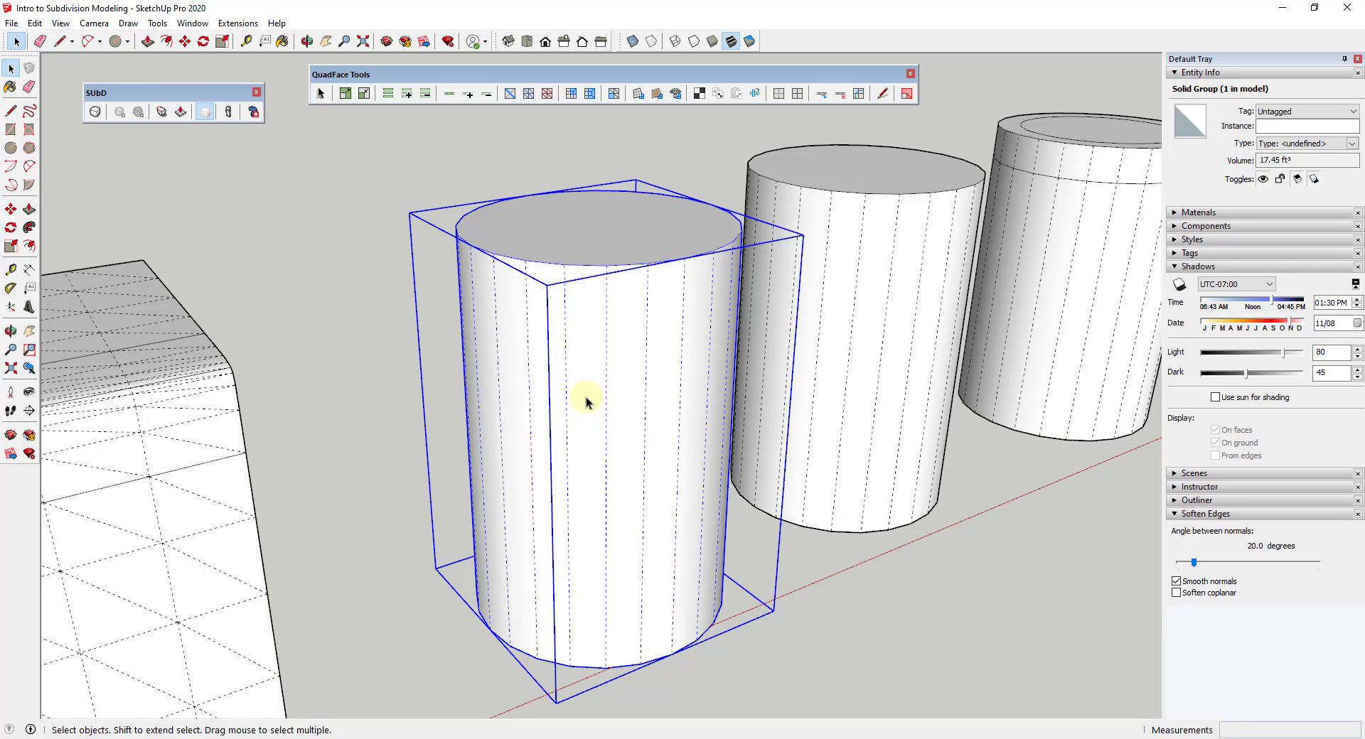
scroll(777, 304, "down", 4)
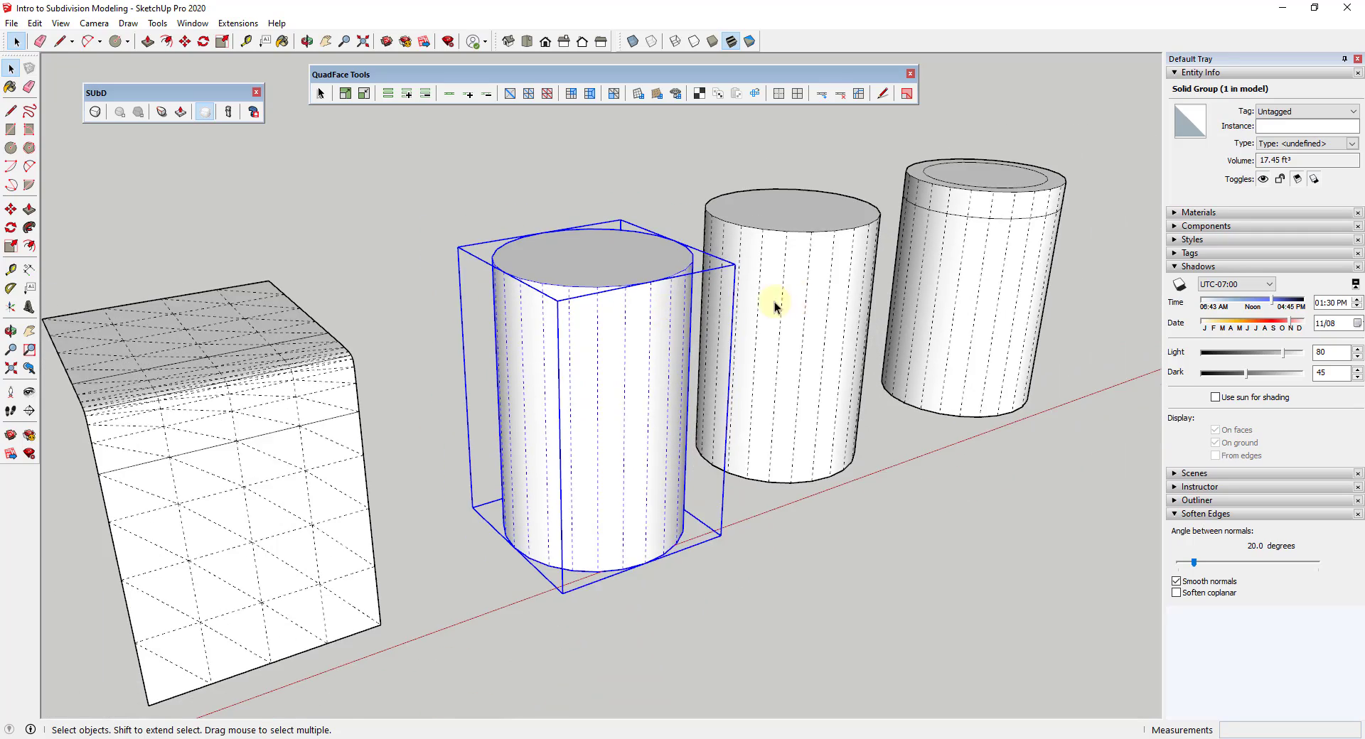
scroll(823, 289, "up", 3)
key("o")
left_click_drag(736, 347, 728, 335)
key("space")
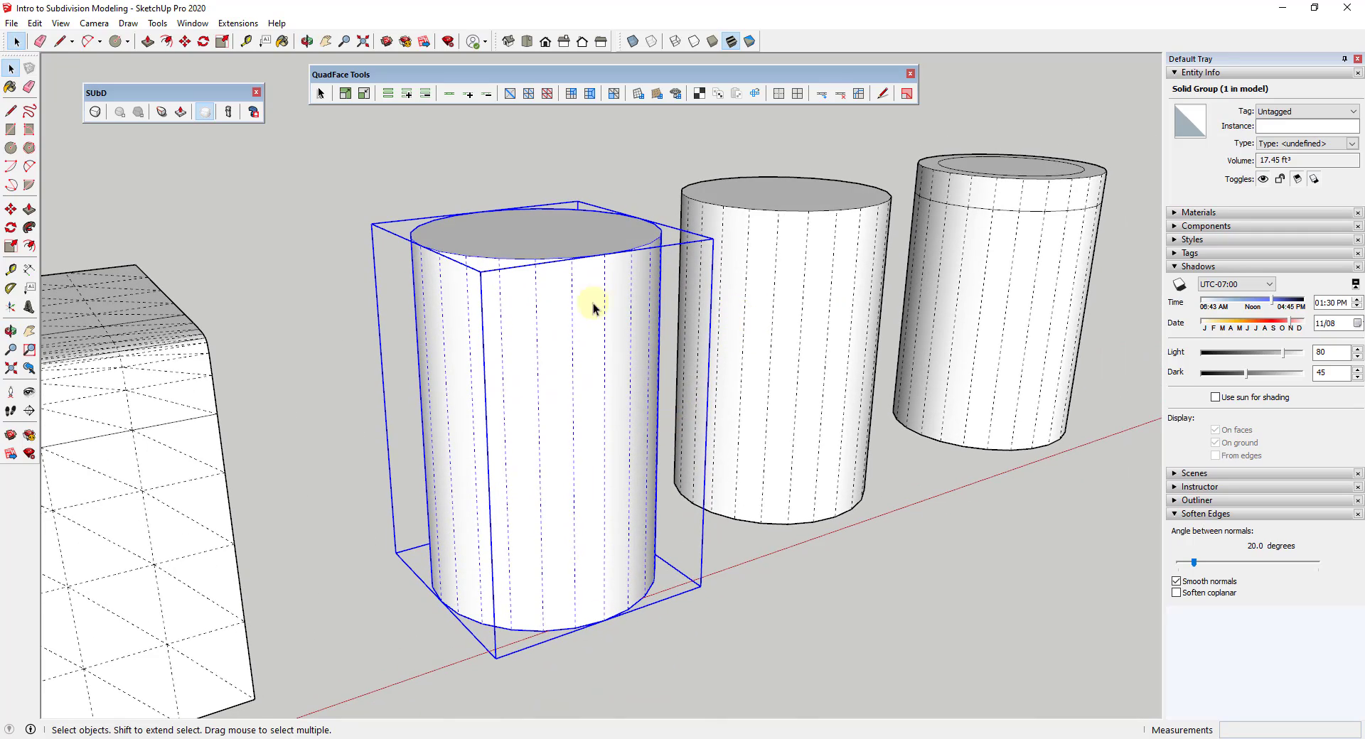
middle_click_drag(587, 298, 587, 267)
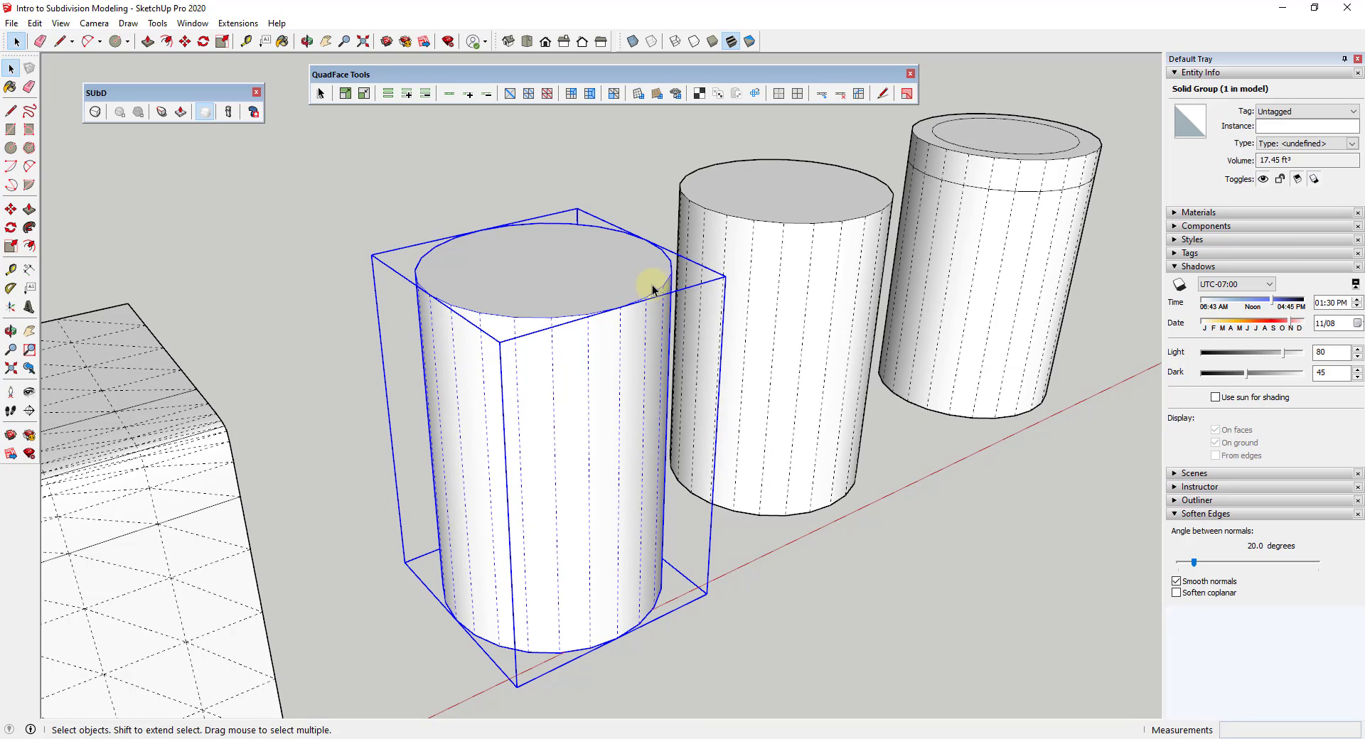
middle_click_drag(649, 284, 600, 399)
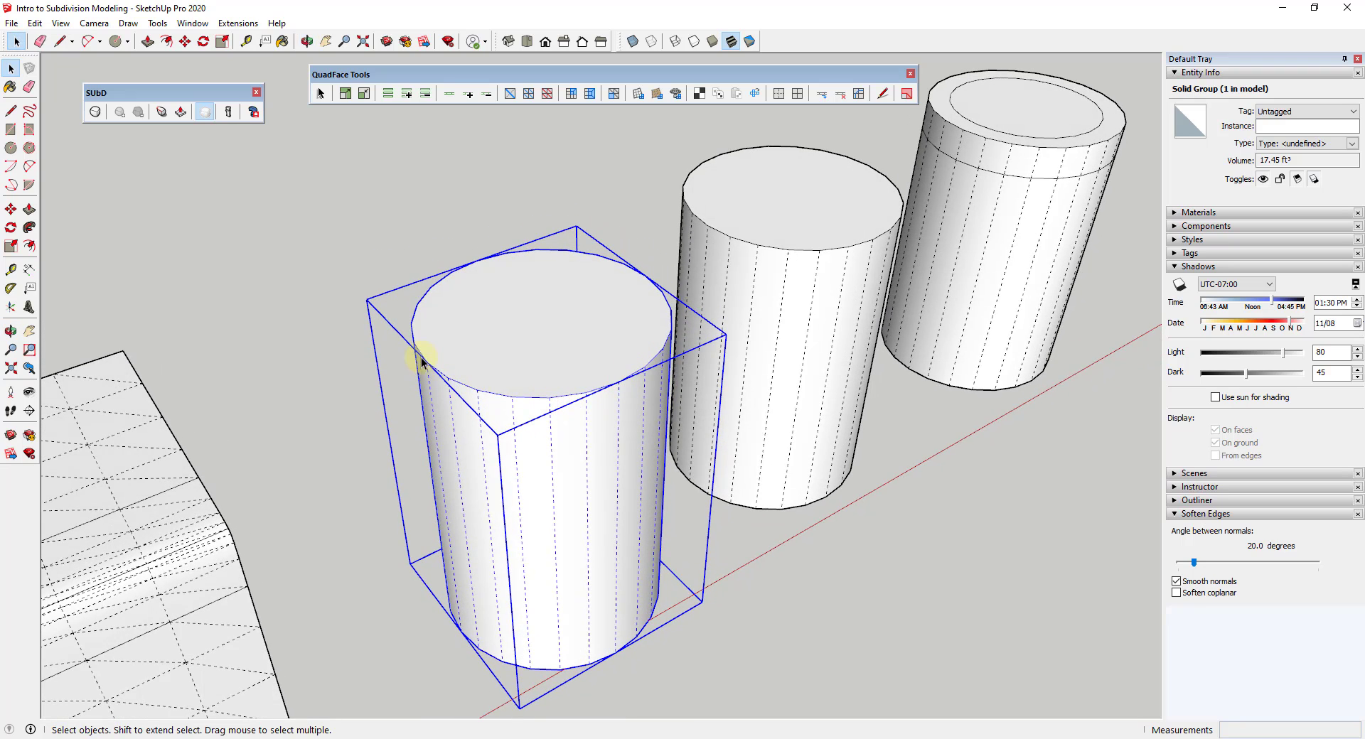
- Open the first cylinder's group and select only the edges around its top face, excluding the face itself
double_click(514, 341)
left_click(537, 307)
triple_click(538, 306)
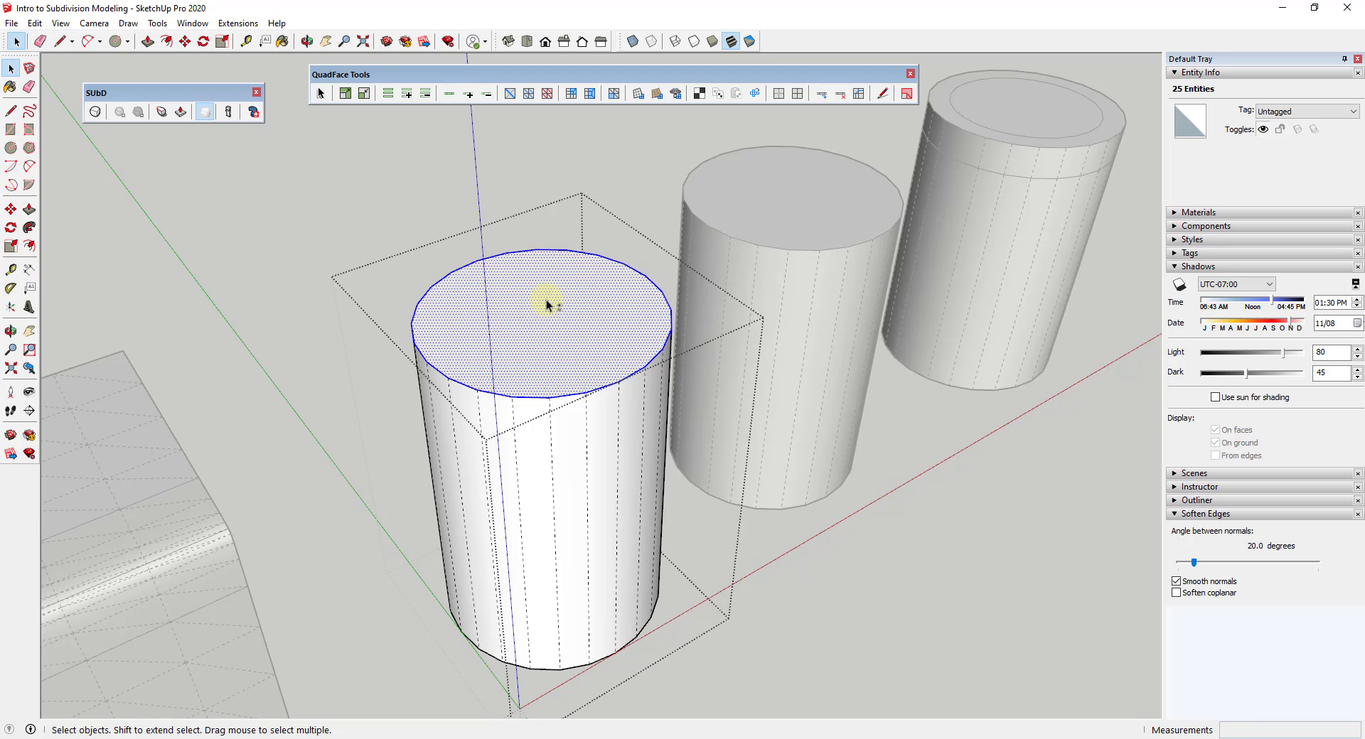
left_click(547, 301, "shift")
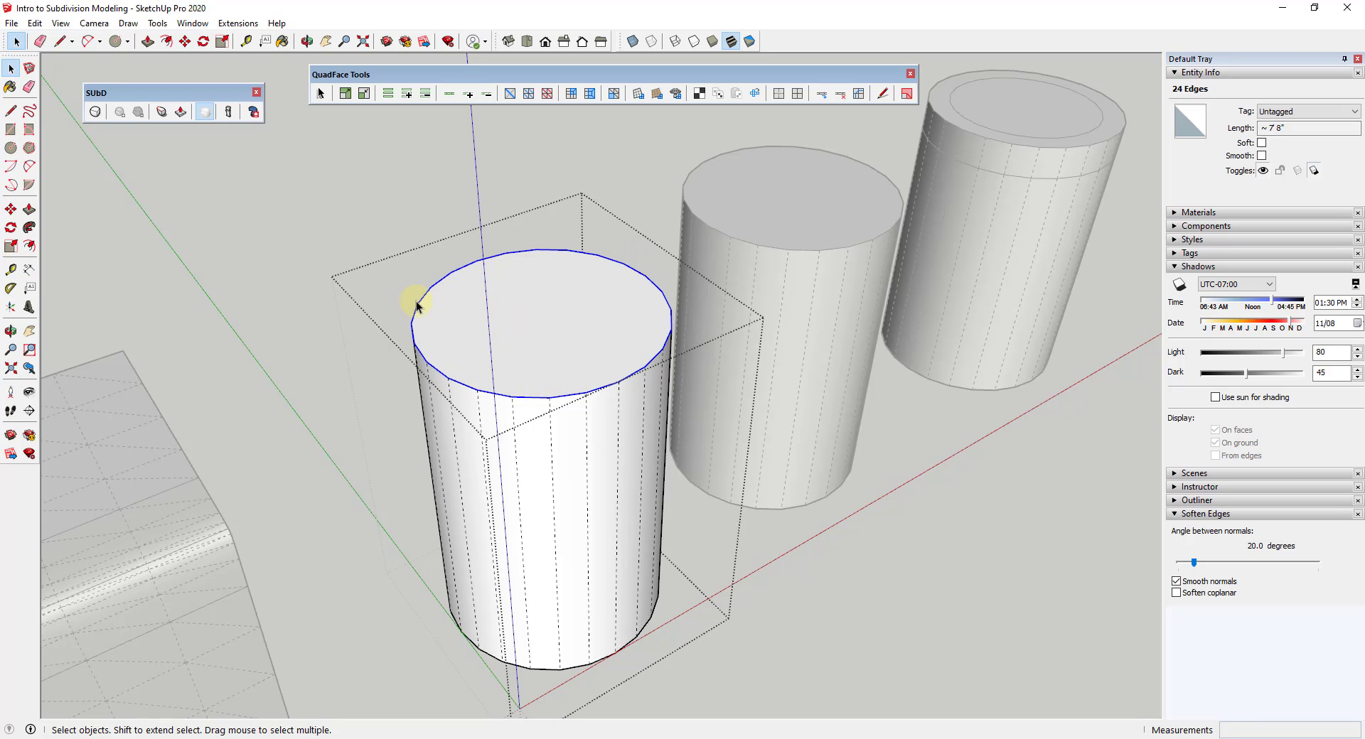
- Leave the cylinder's group, select the first cylinder as a whole and subdivide it
left_click(818, 523)
middle_click_drag(818, 523, 772, 438)
left_click(622, 428)
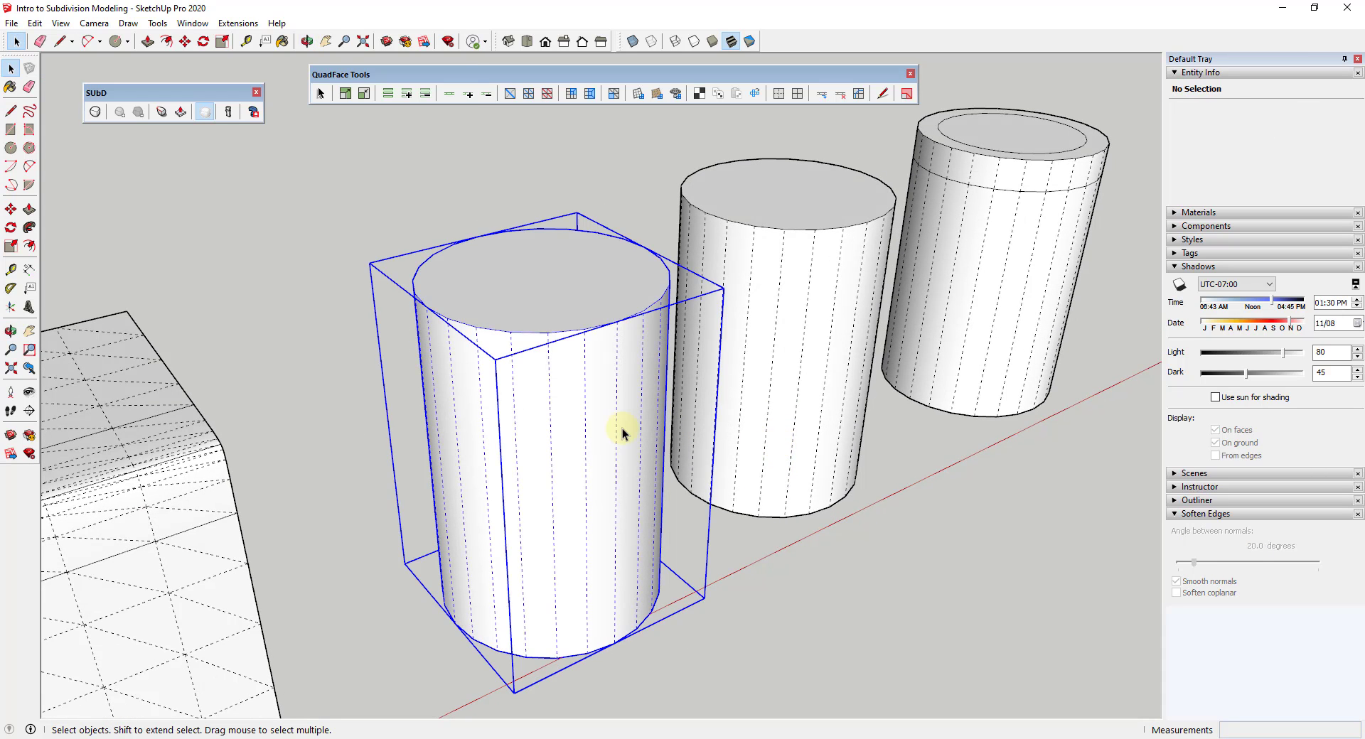
left_click(96, 111)
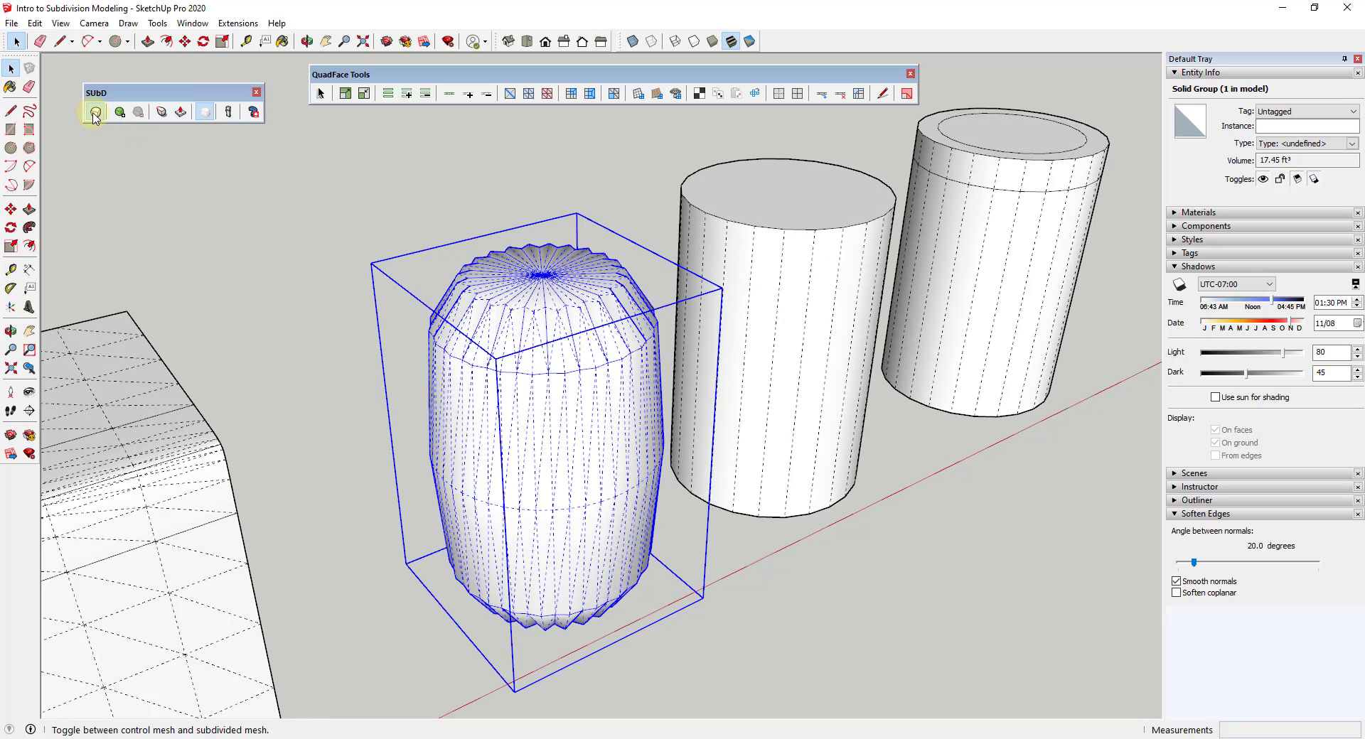
- Examine the subdivided cylinder's top center and jagged rim, and compare it with the neighbouring cylinder
middle_click_drag(544, 290, 550, 405)
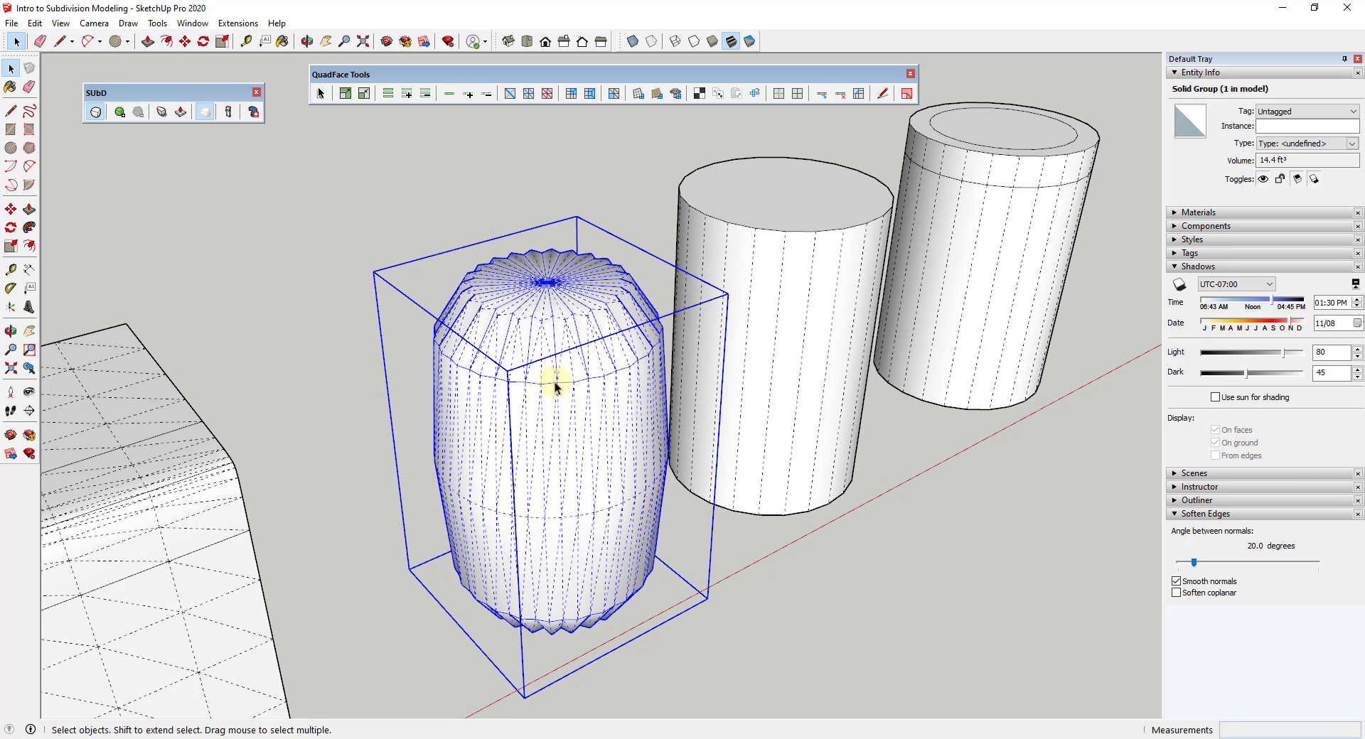
scroll(626, 437, "up", 3)
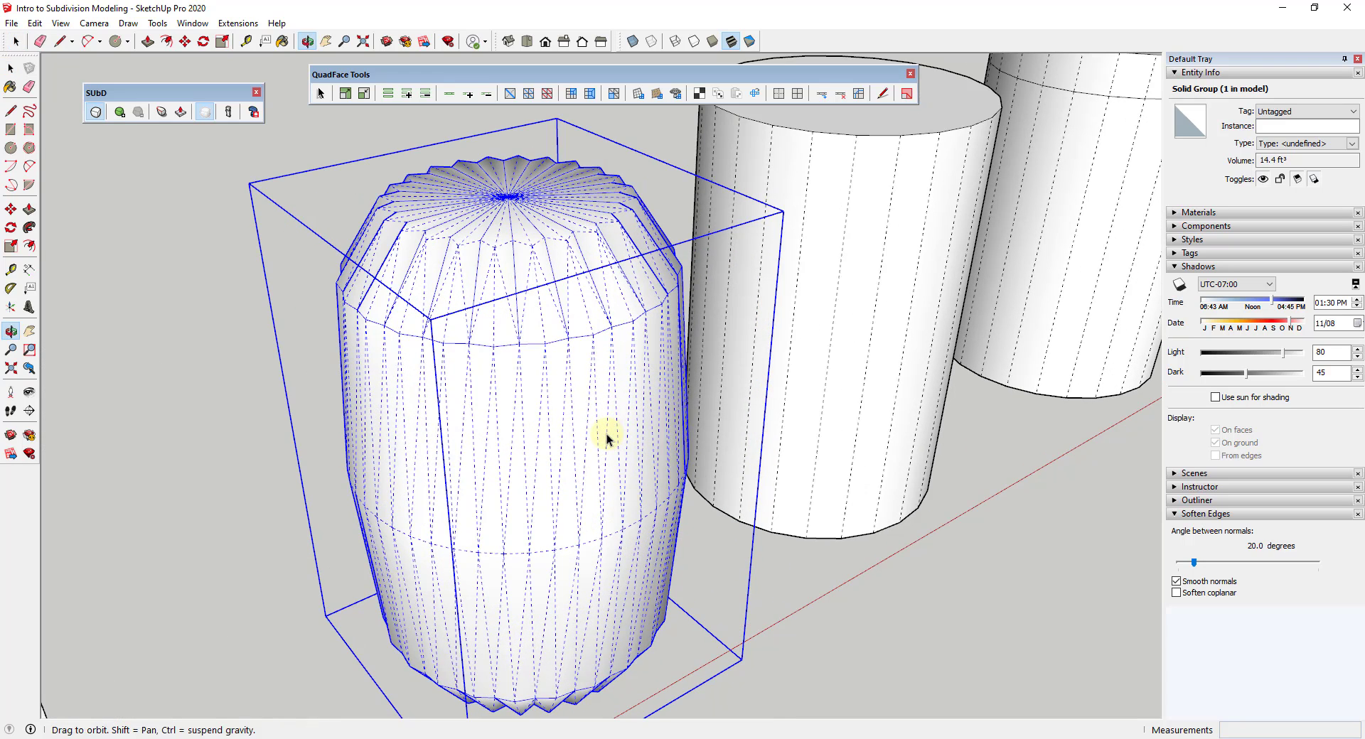
middle_click_drag(607, 433, 557, 261)
scroll(539, 268, "up", 4)
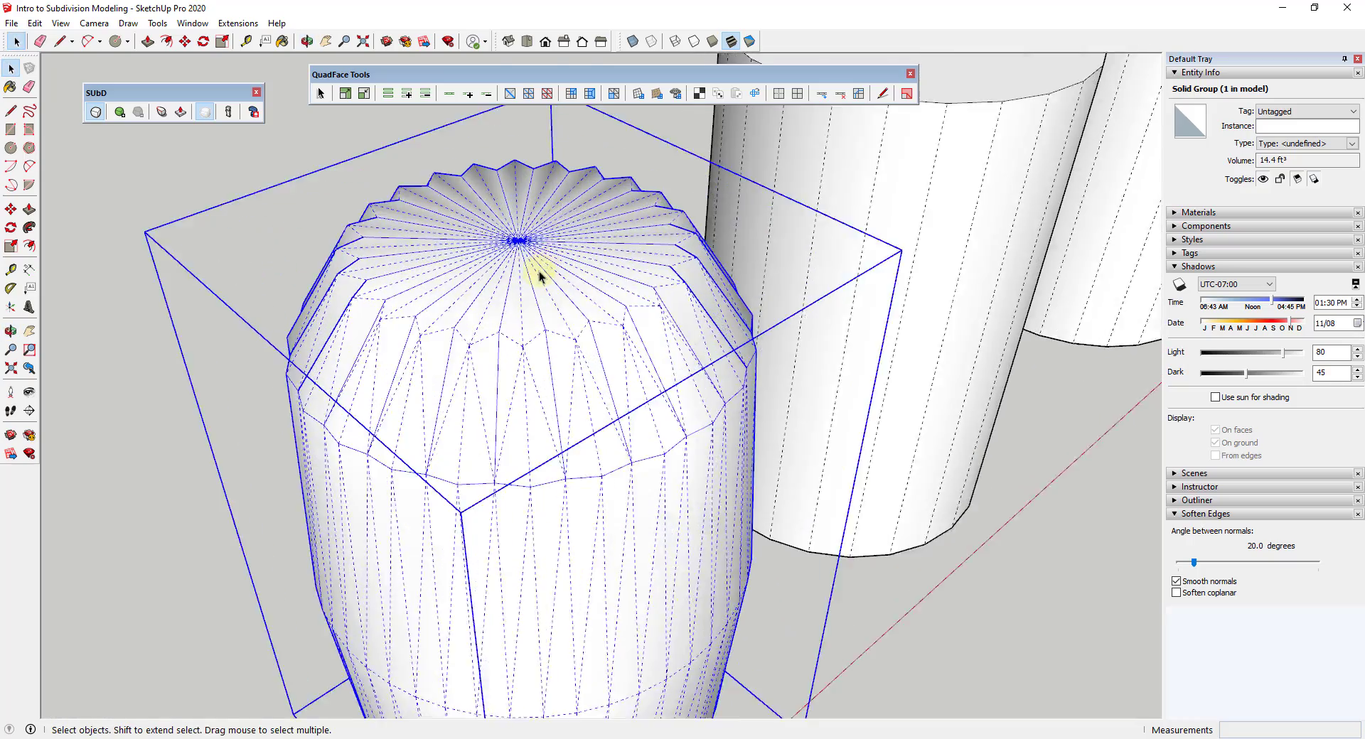
middle_click_drag(518, 369, 356, 325)
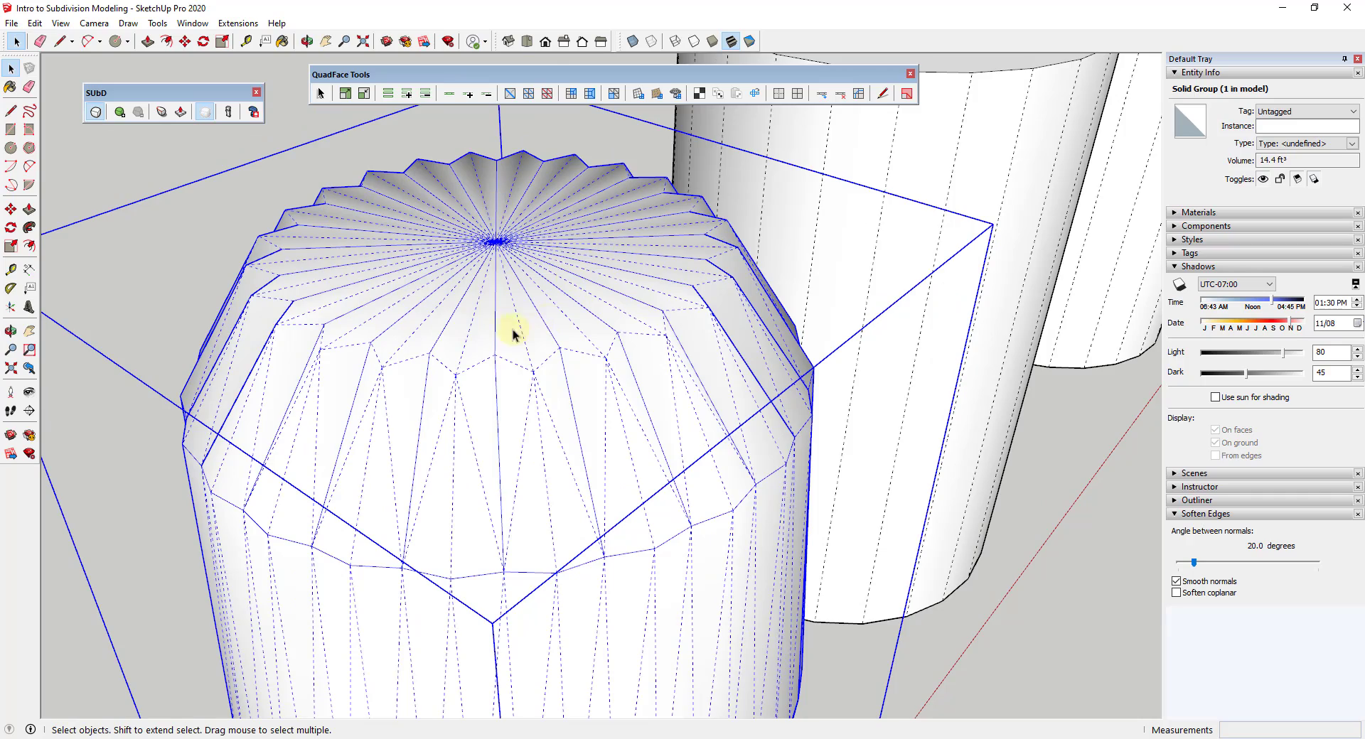
scroll(512, 332, "down", 5)
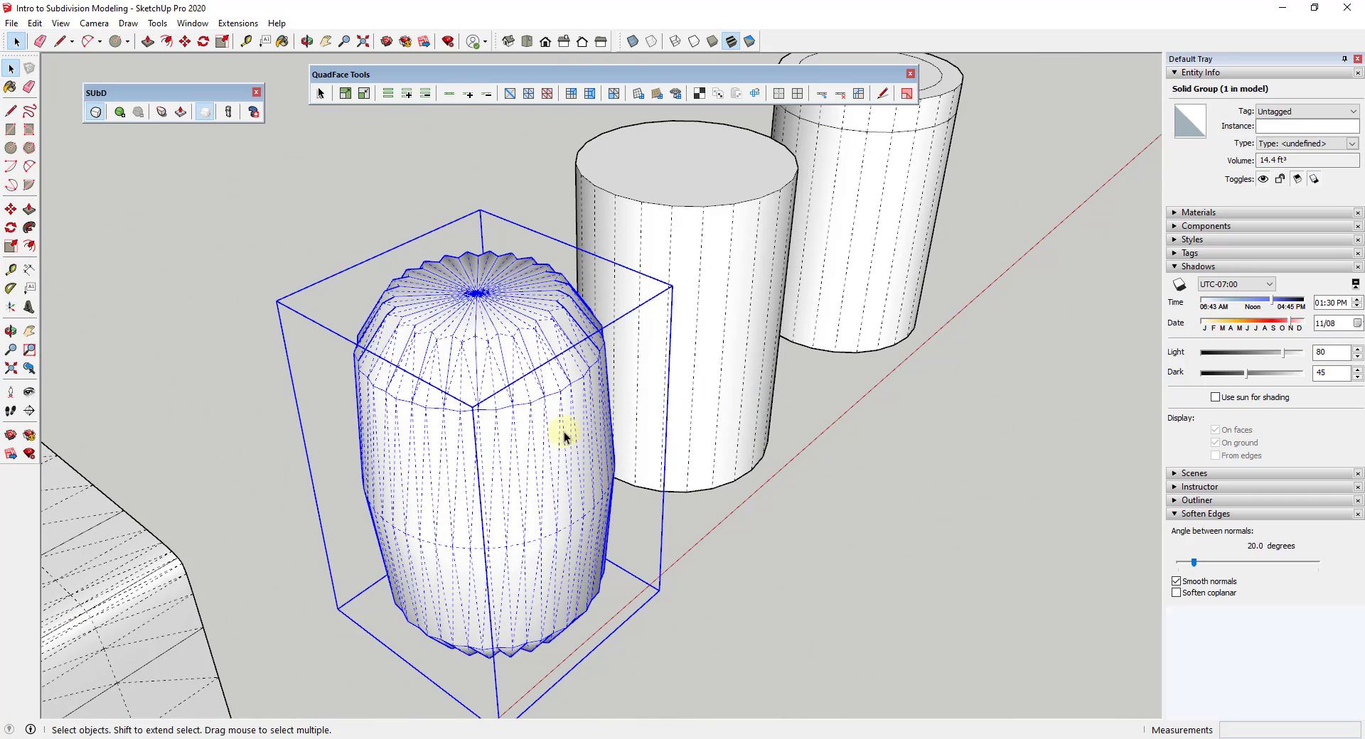
scroll(792, 299, "up", 3)
middle_click_drag(792, 298, 593, 222)
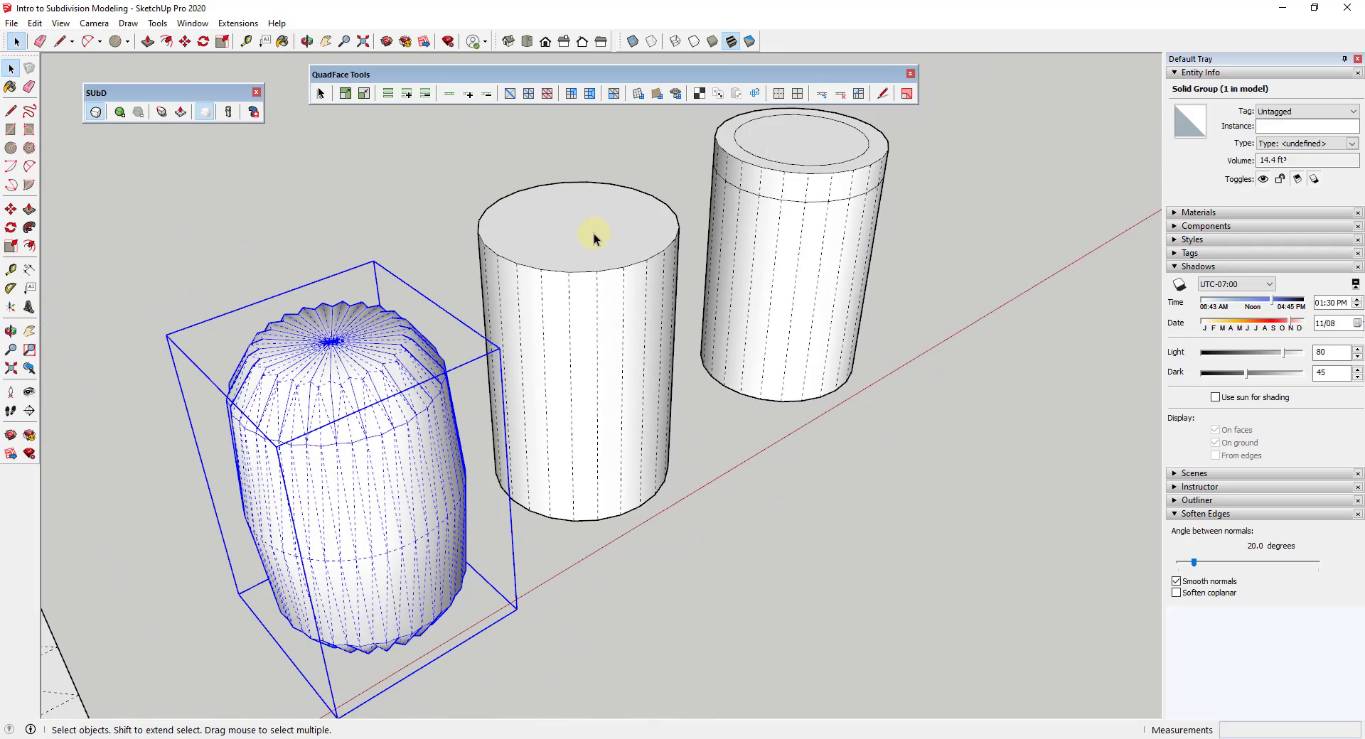
- Open the second cylinder's group and offset the top face's outline inward to a small circle around its center
scroll(607, 225, "up", 3)
double_click(607, 221)
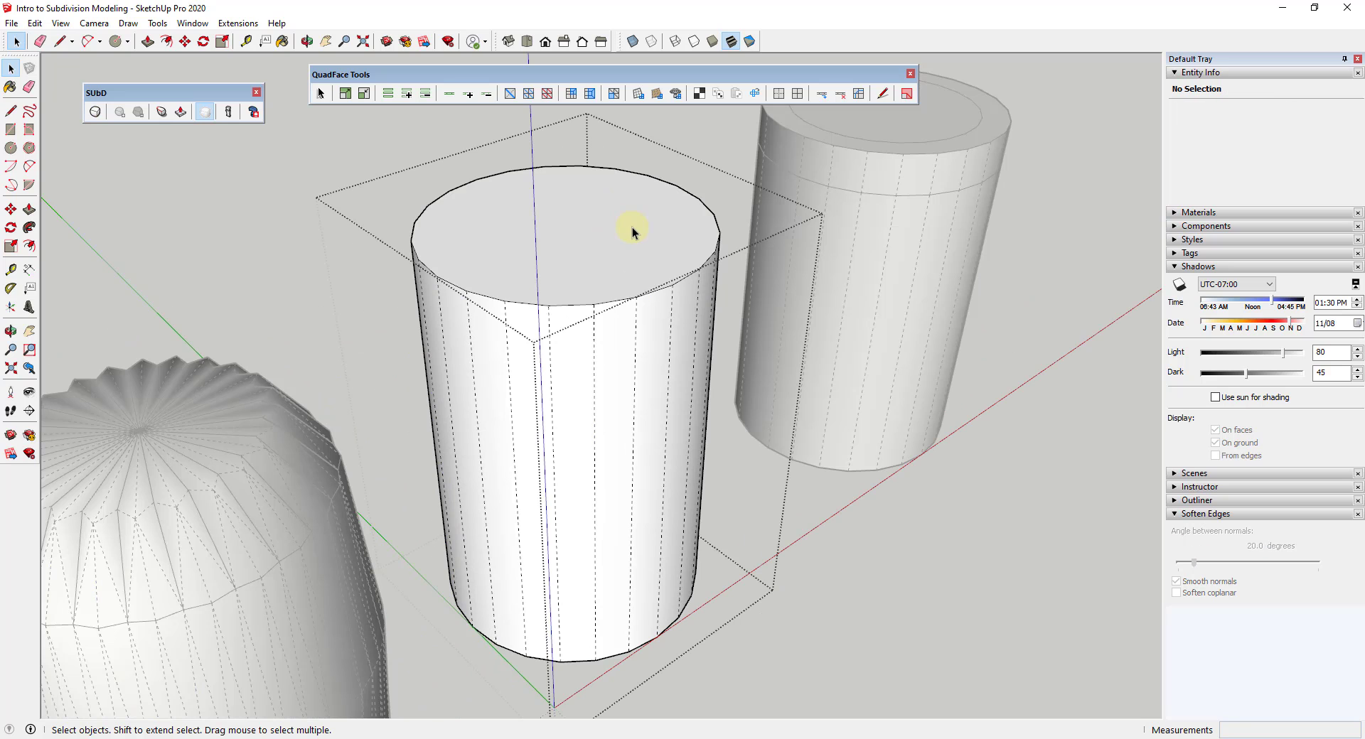
left_click(632, 227)
middle_click_drag(642, 234, 579, 223)
key("space")
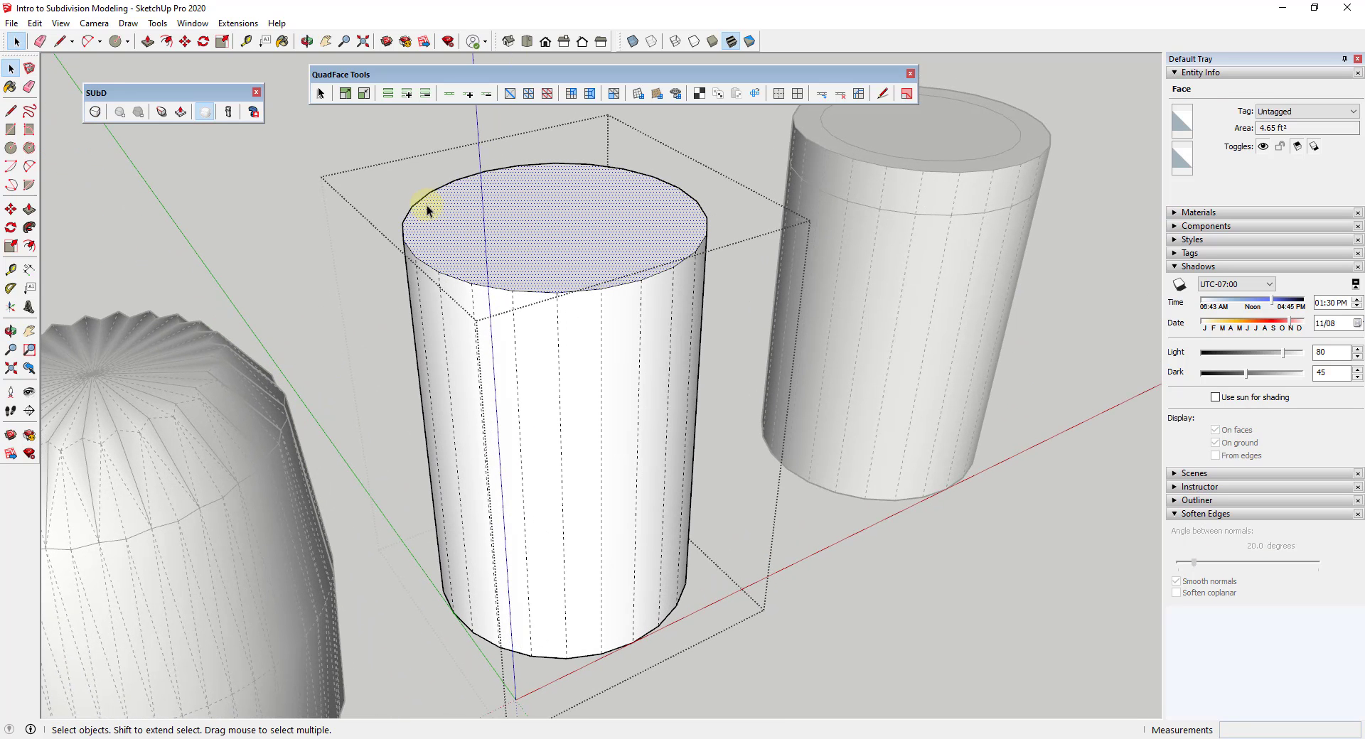
key("f")
left_click(420, 204)
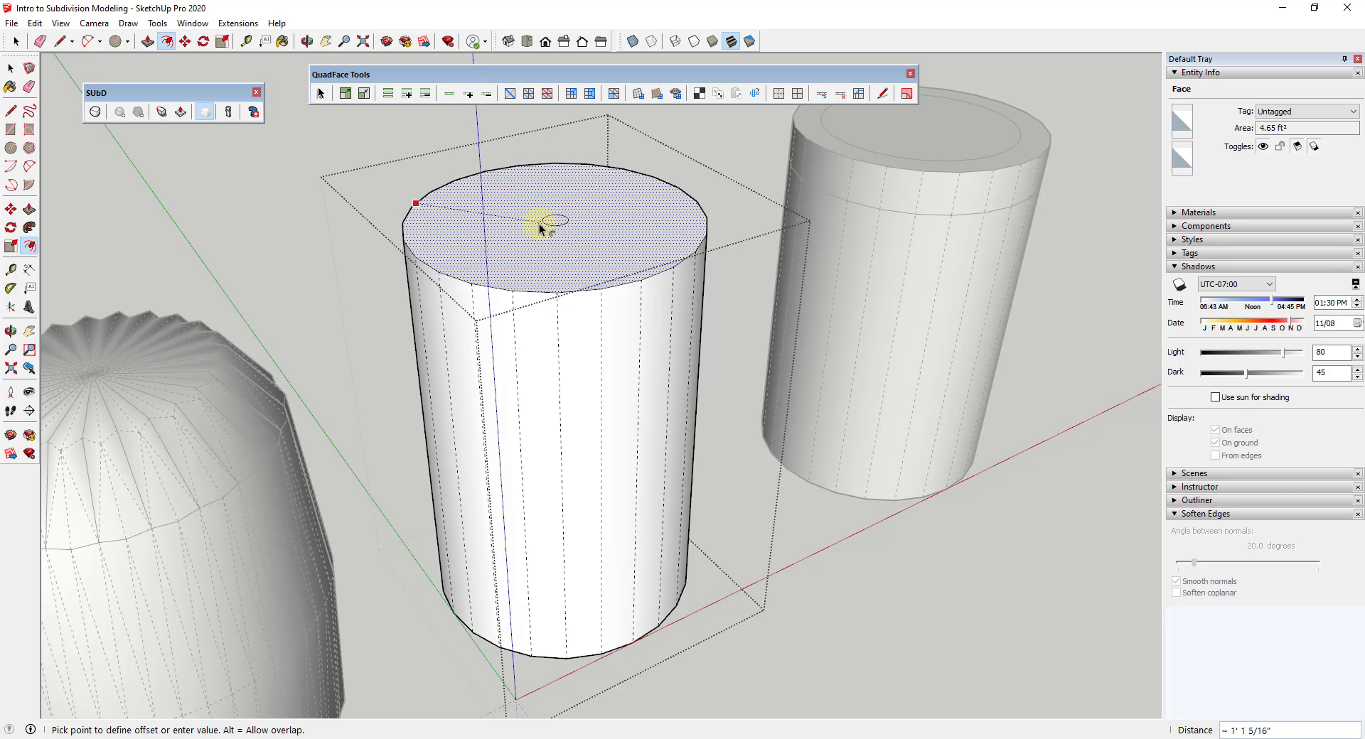
scroll(551, 222, "up", 10)
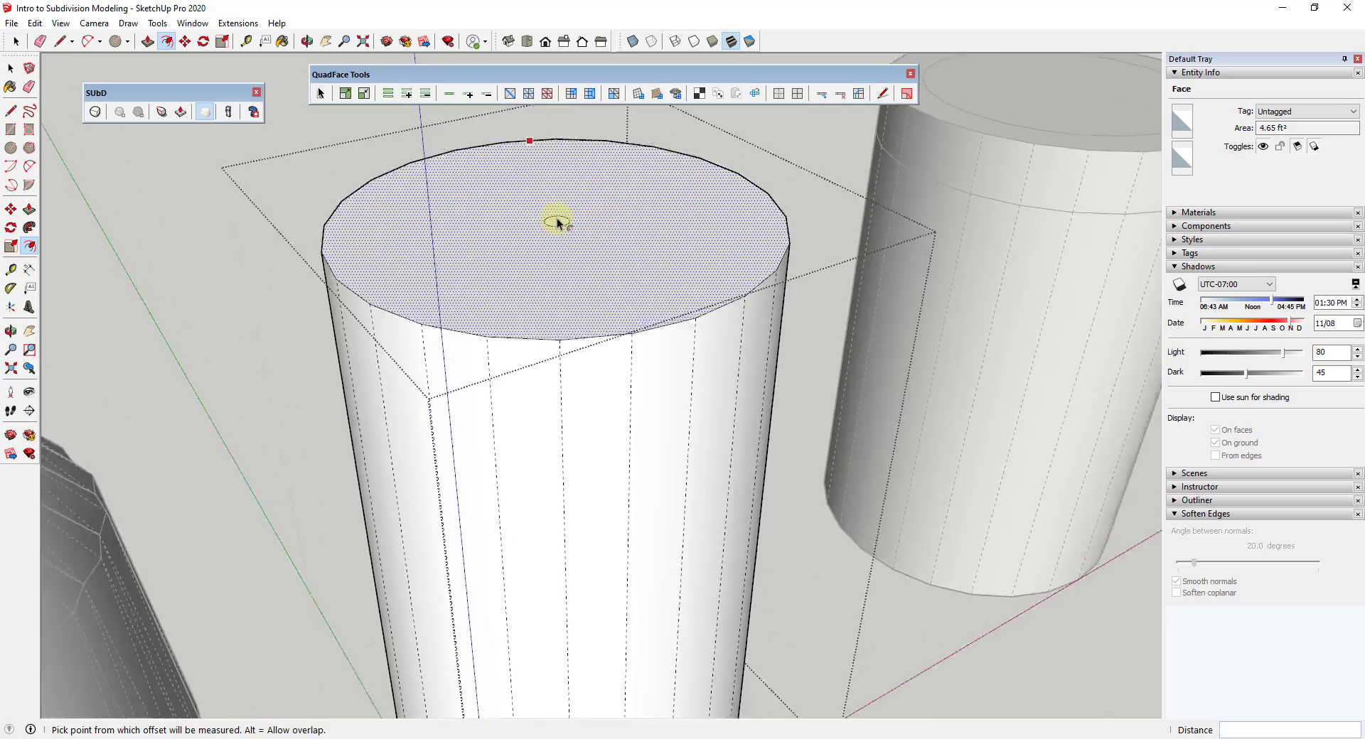
middle_click_drag(566, 228, 567, 268)
scroll(567, 278, "down", 5)
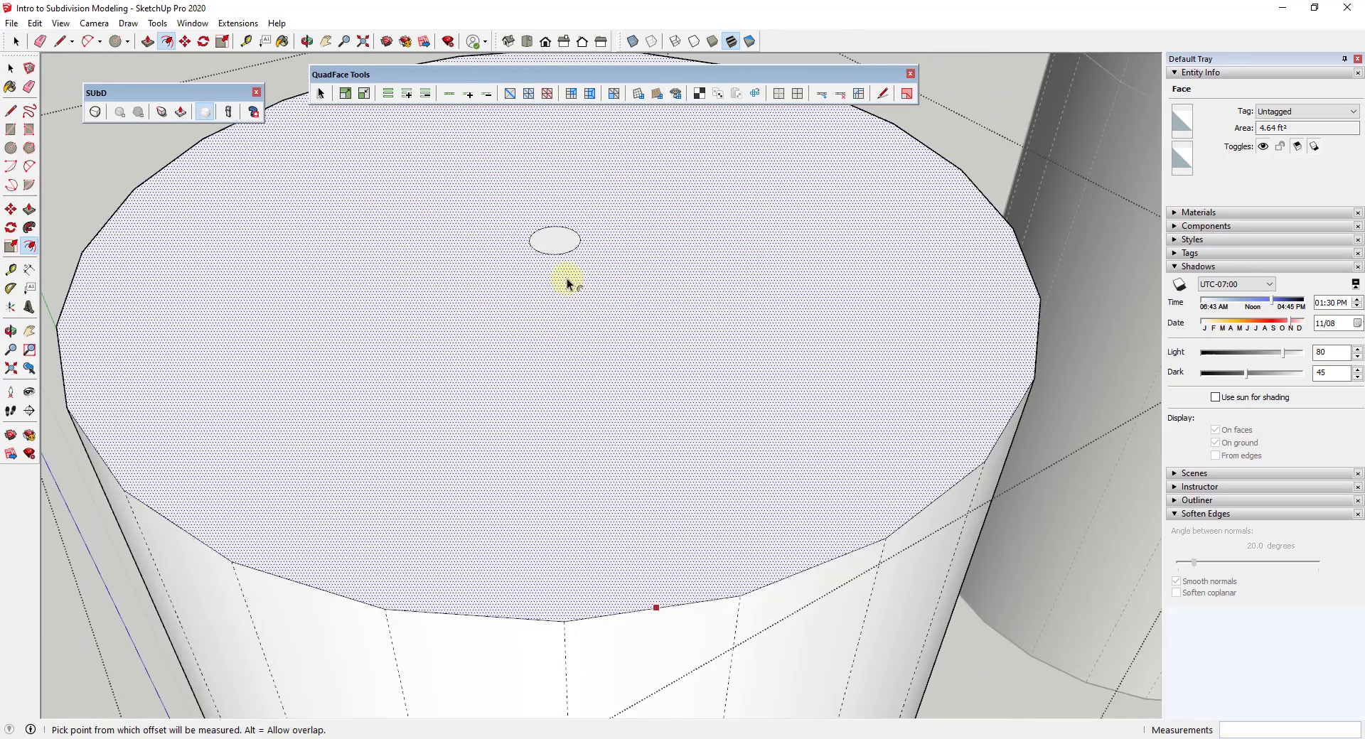
- Draw an edge about 1' 1 7/8" long on the top face, from a rim vertex to the matching small-circle vertex
key("l")
left_click(563, 621)
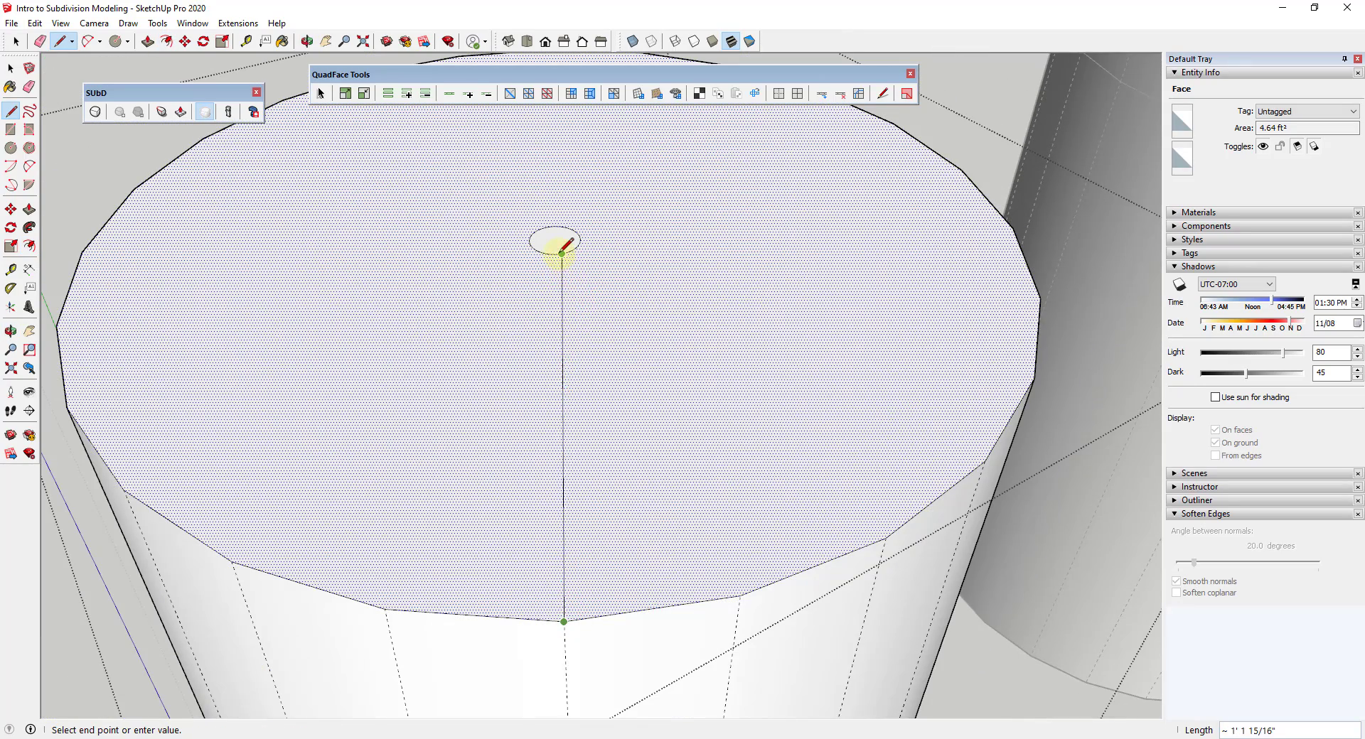
left_click(555, 253)
key("space")
- Draw a helper line across the small circle and rotate-copy the radial edge about the circle's center at 15 degrees, 24 times
left_click(557, 289)
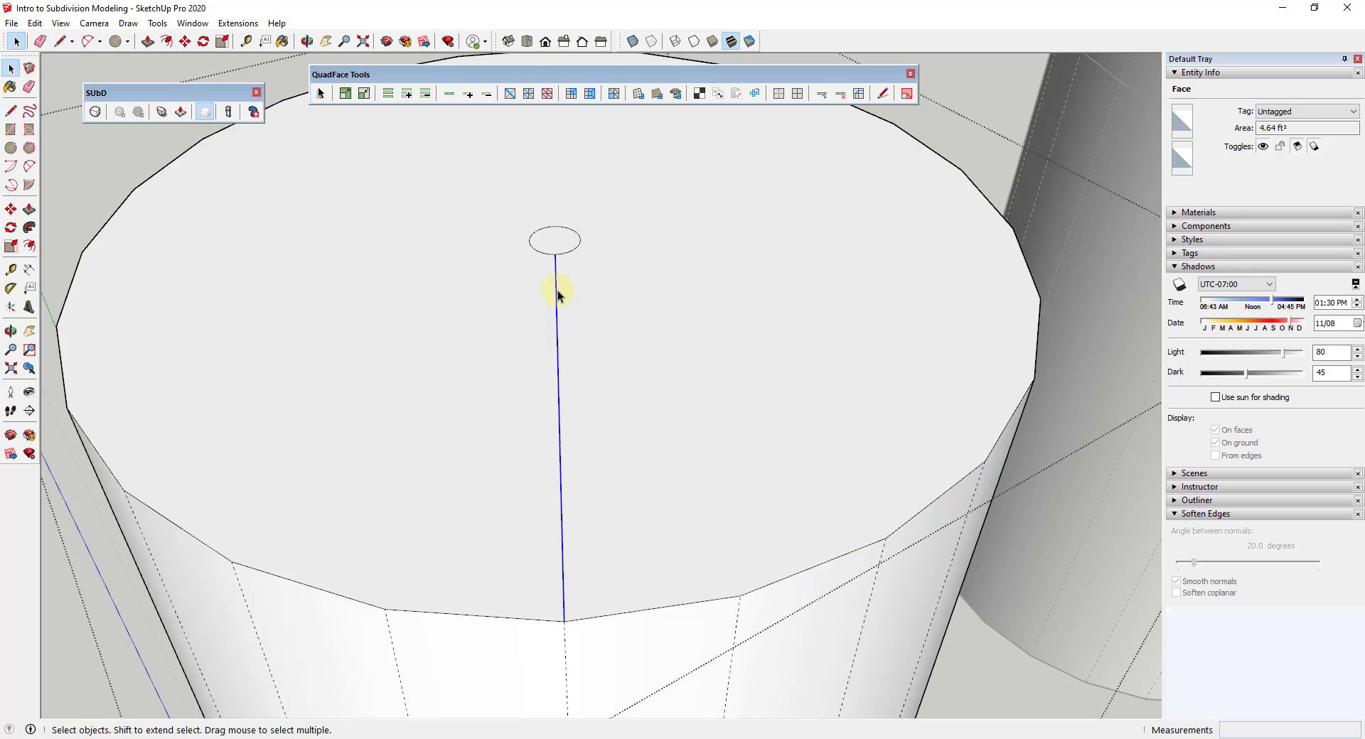
key("q")
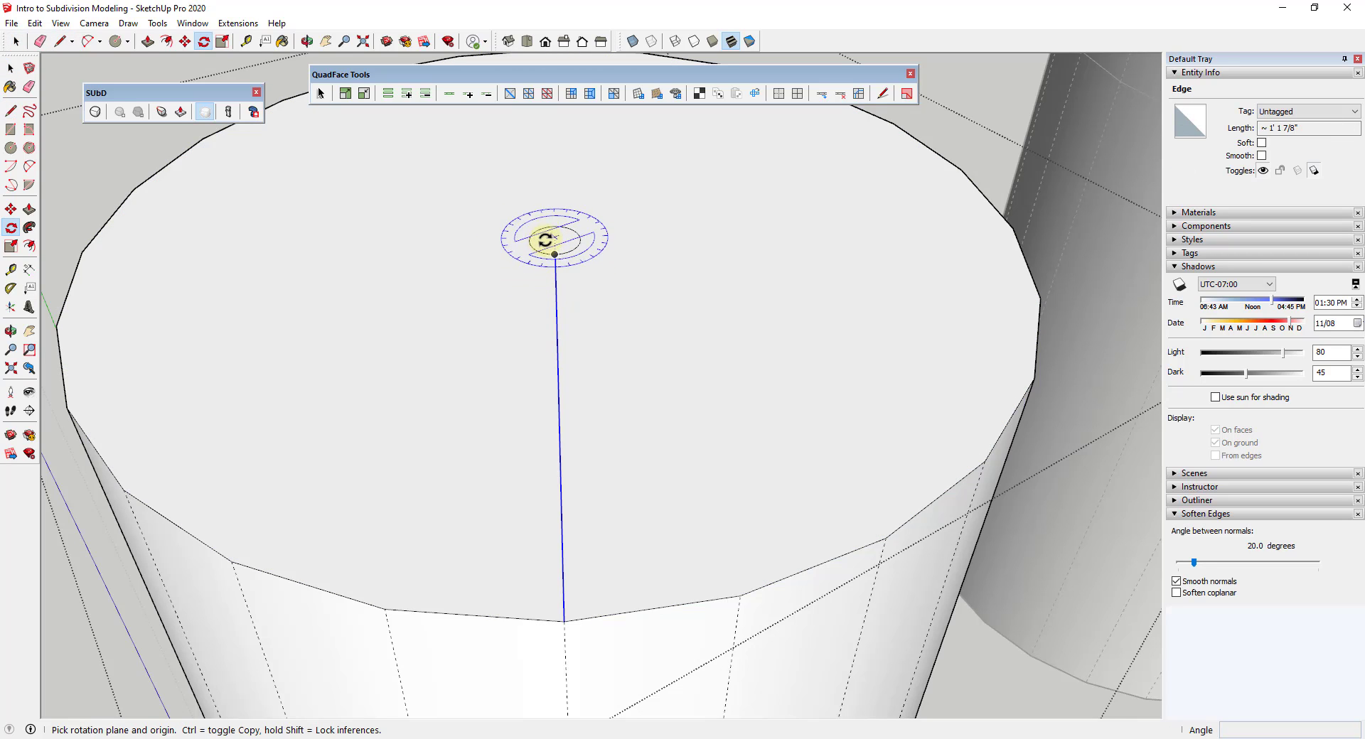
scroll(556, 242, "up", 3)
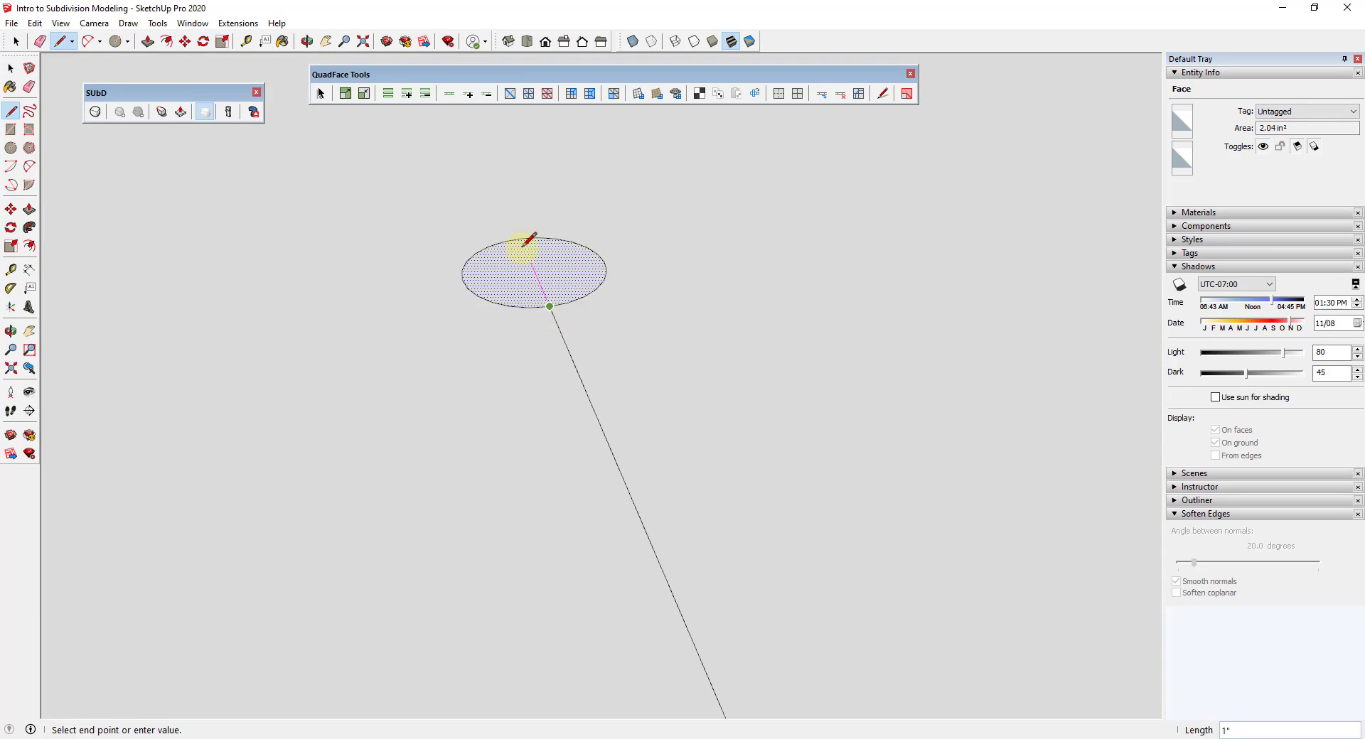
key("space")
key("q")
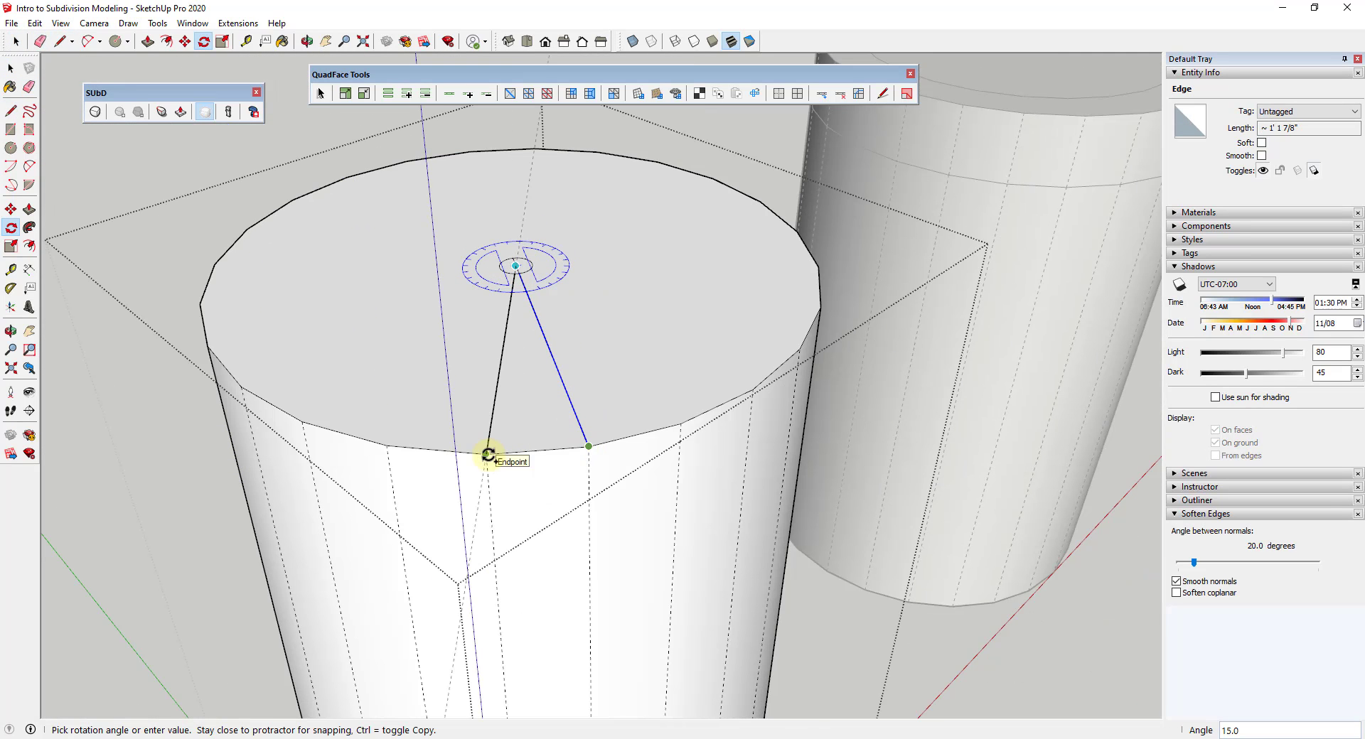
left_click(488, 453)
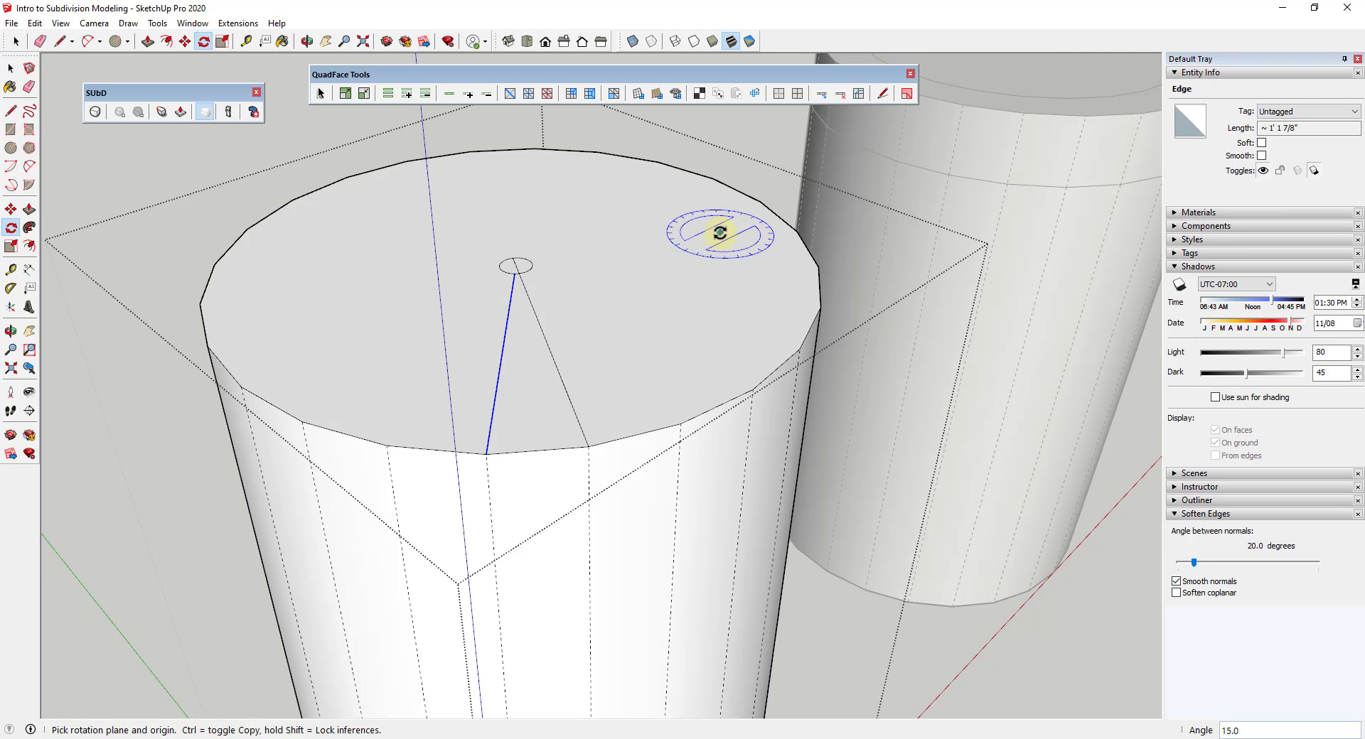
type("*24")
key("Return")
- Erase the helper line crossing the small center circle
key("e")
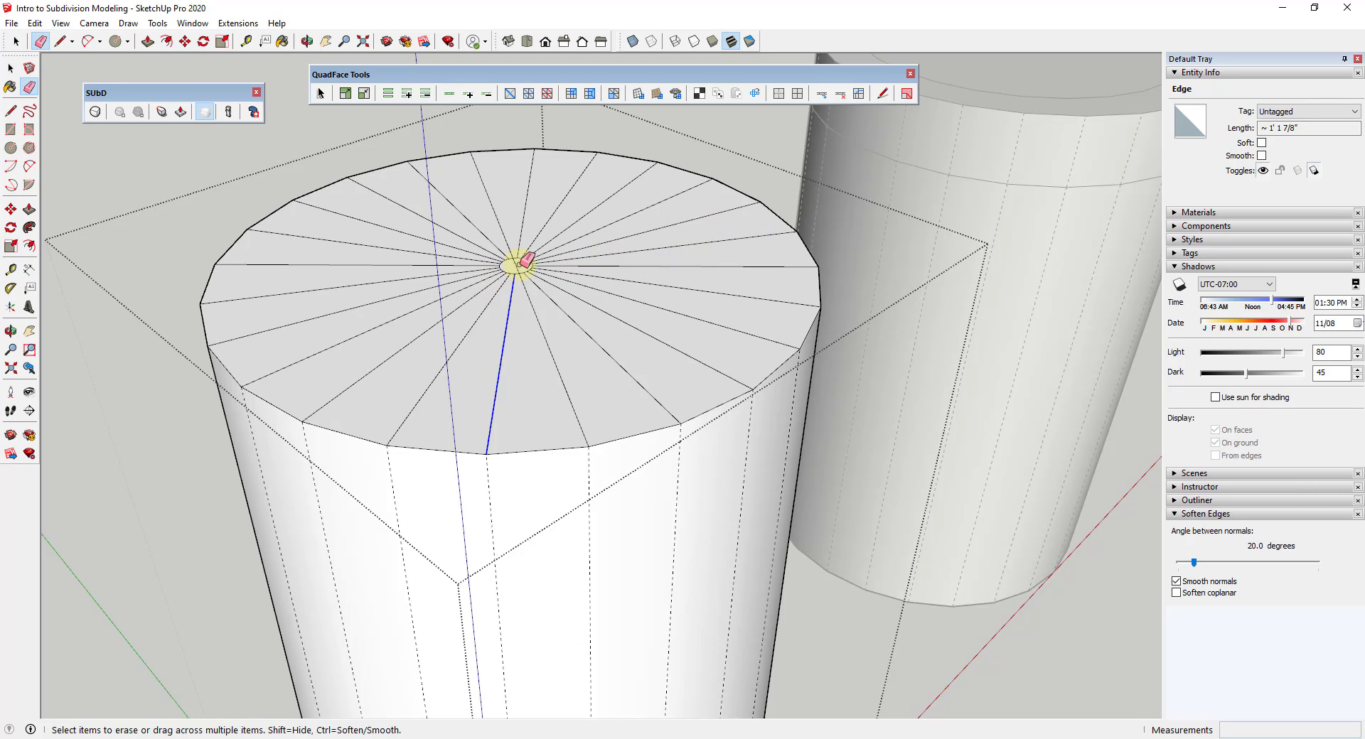
scroll(557, 314, "up", 3)
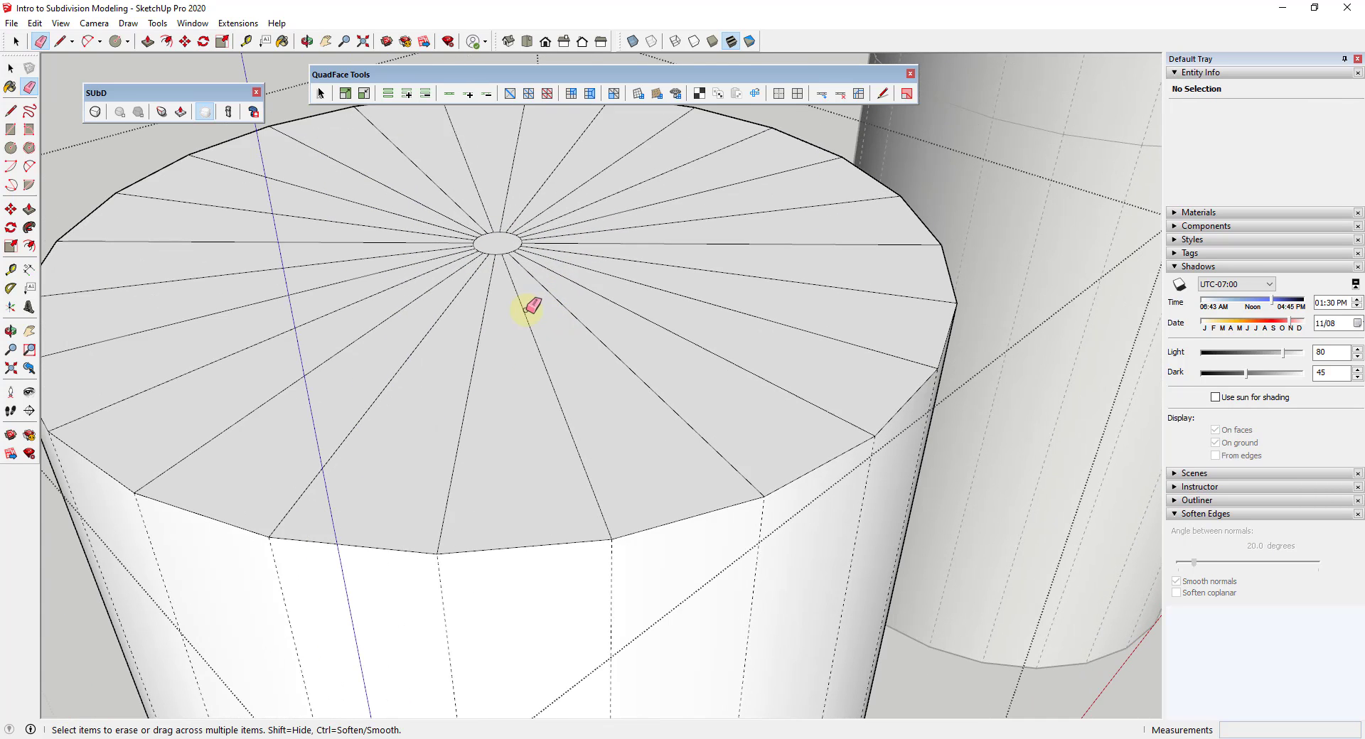
key("space")
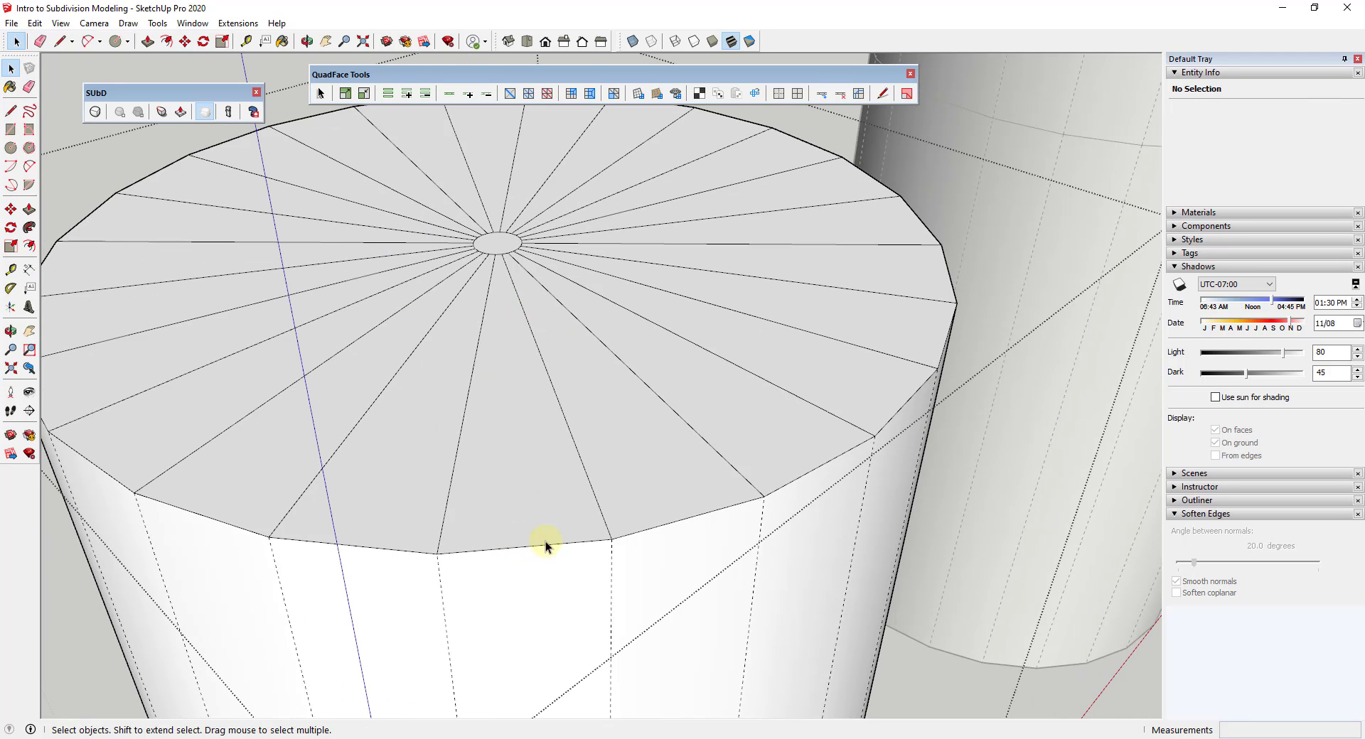
- Examine the top's wedge faces by picking an inner-circle edge, a radial edge, a wedge and a rim edge
scroll(556, 441, "down", 4)
scroll(528, 317, "up", 6)
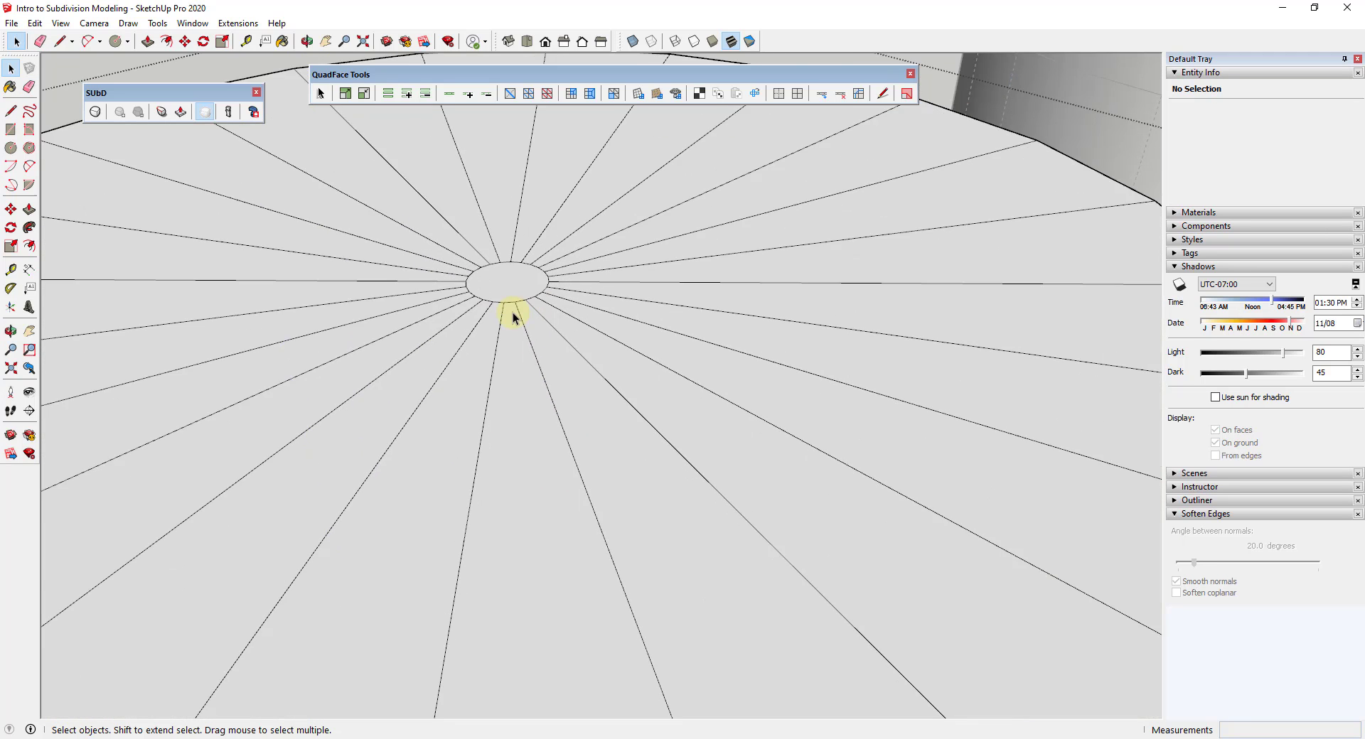
scroll(510, 294, "up", 3)
left_click(512, 300)
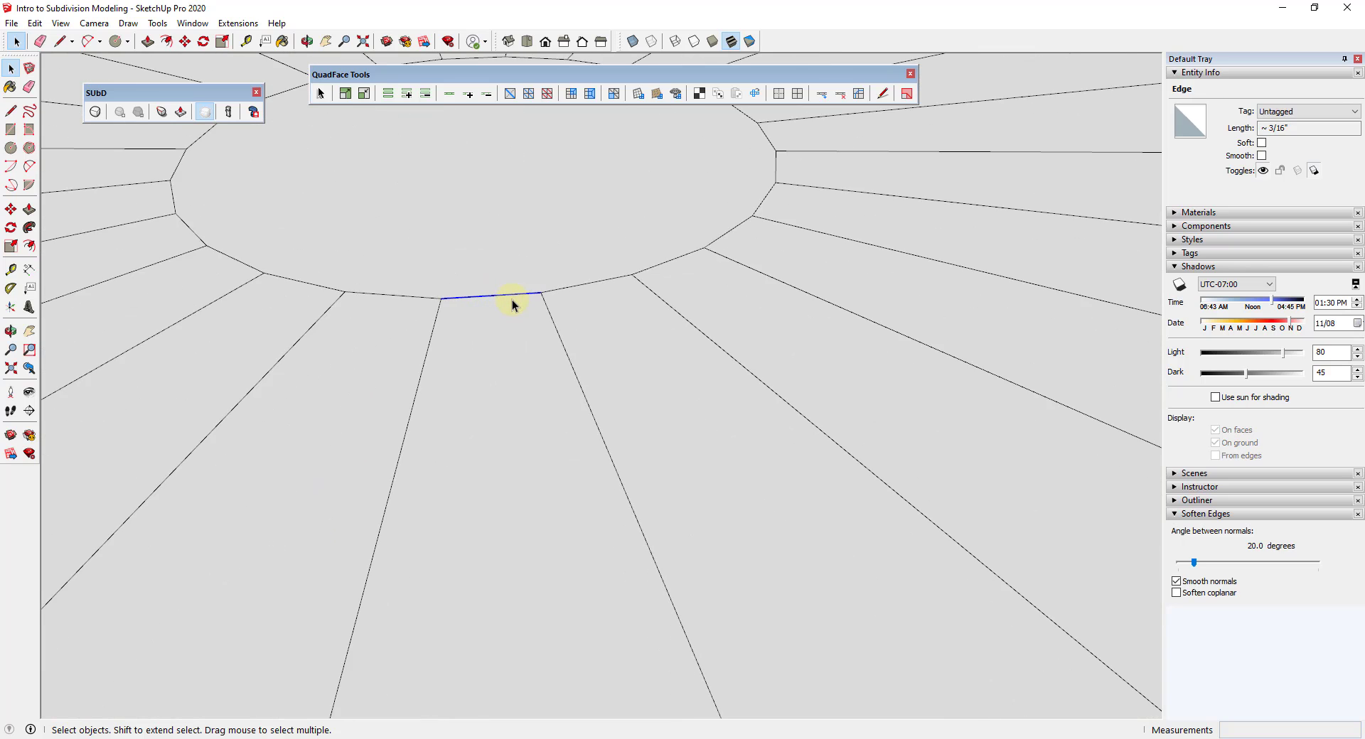
scroll(510, 295, "down", 4)
left_click(479, 344)
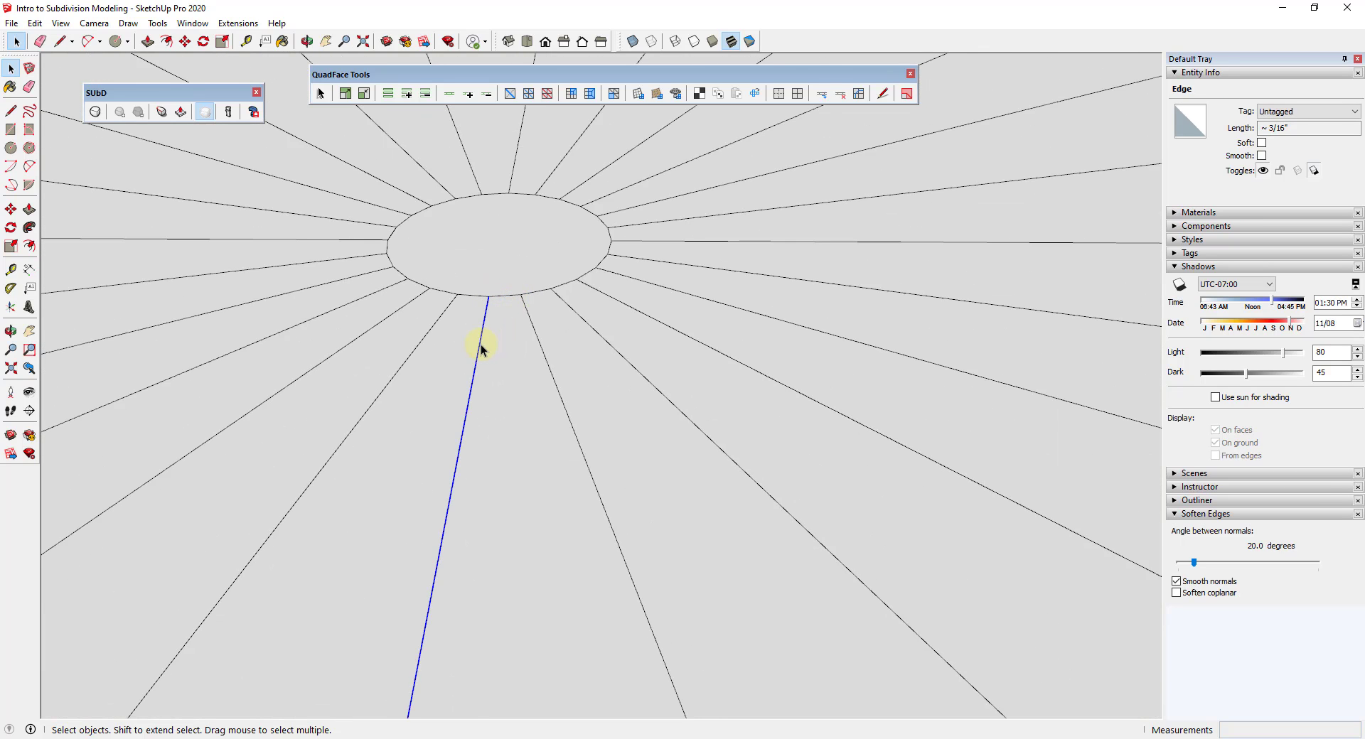
scroll(514, 240, "down", 3)
scroll(514, 240, "down", 4)
left_click(549, 348)
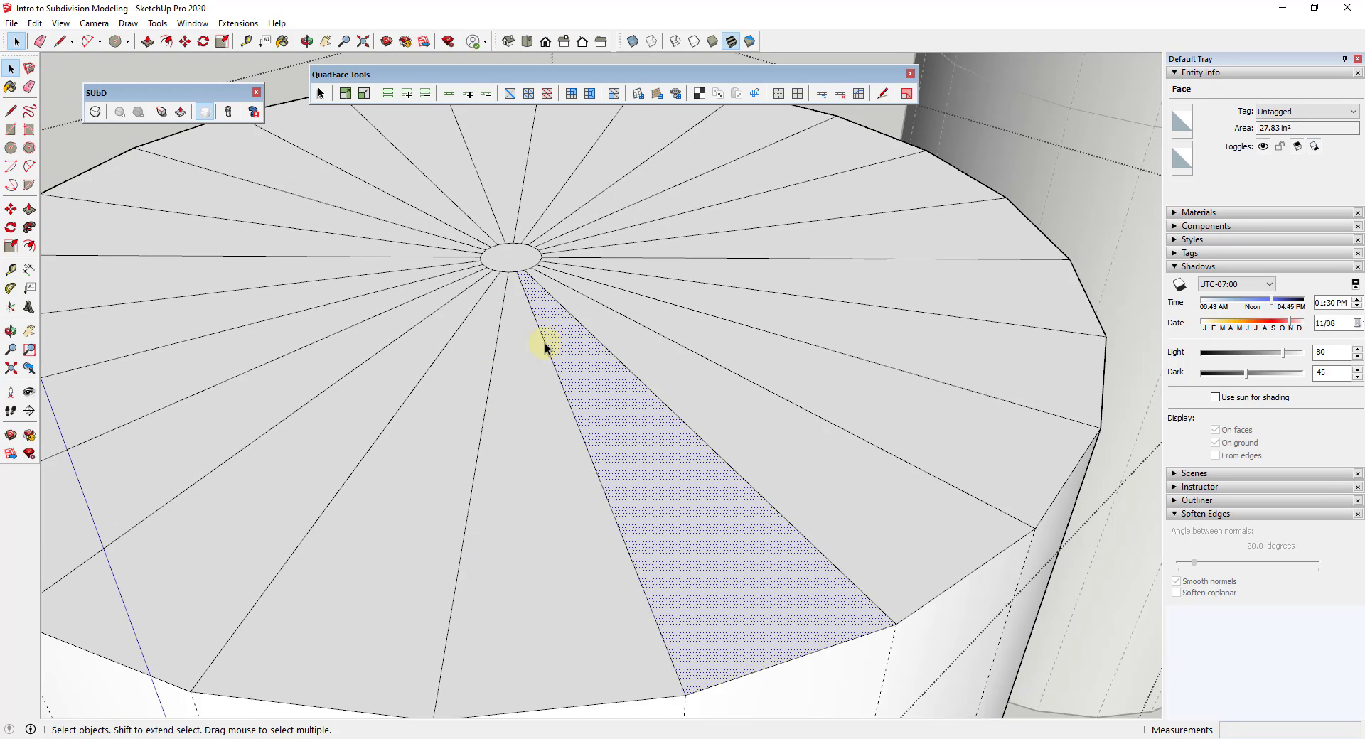
middle_click_drag(545, 343, 532, 257)
scroll(558, 417, "up", 2)
left_click(555, 415)
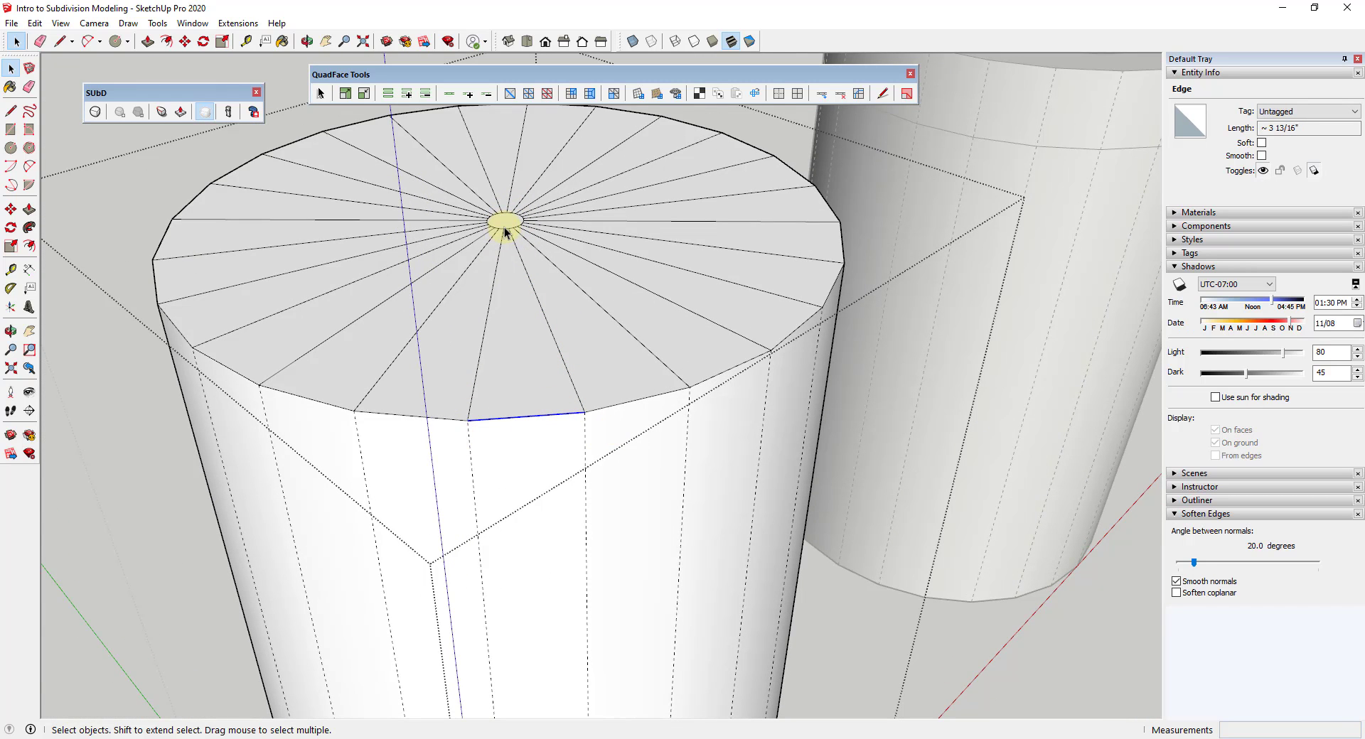
scroll(504, 227, "up", 3)
scroll(506, 231, "up", 2)
scroll(573, 235, "up", 2)
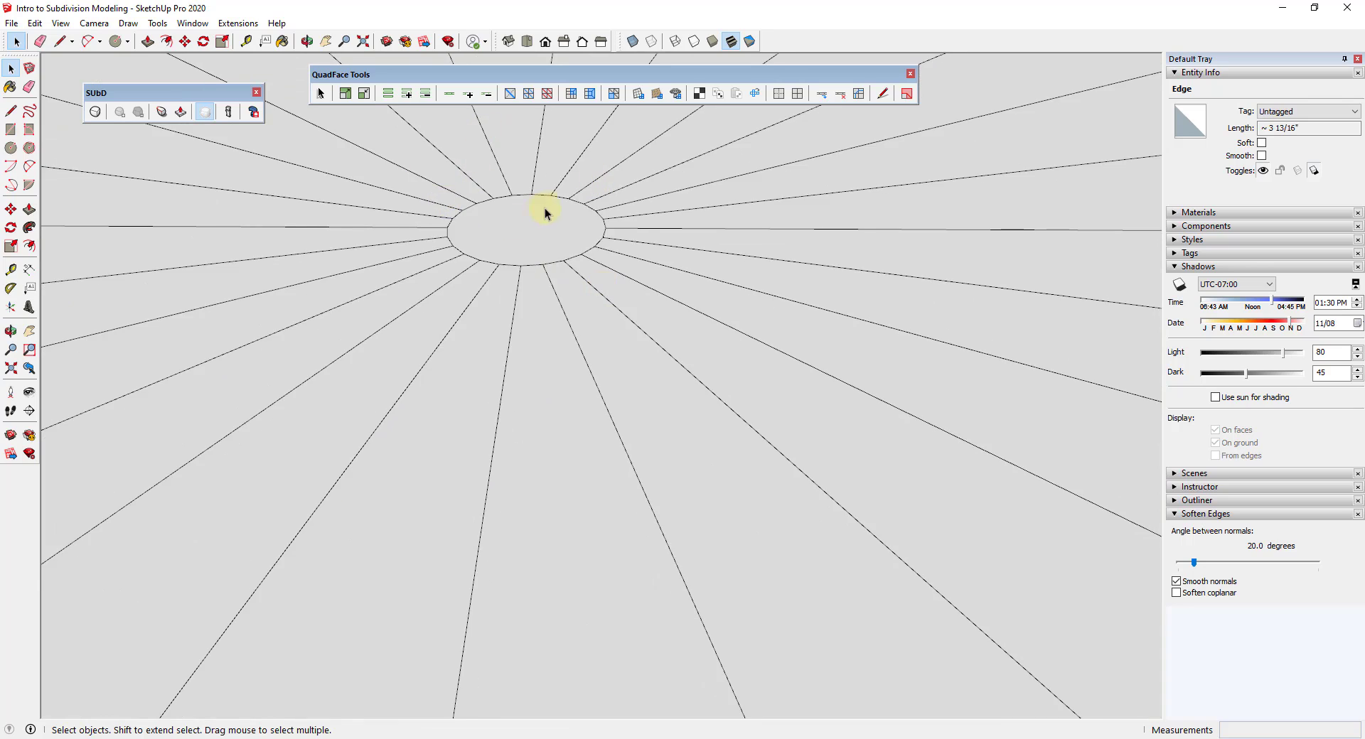
- Leave the second cylinder's group, select the cylinder as a whole and subdivide it
scroll(562, 235, "down", 5)
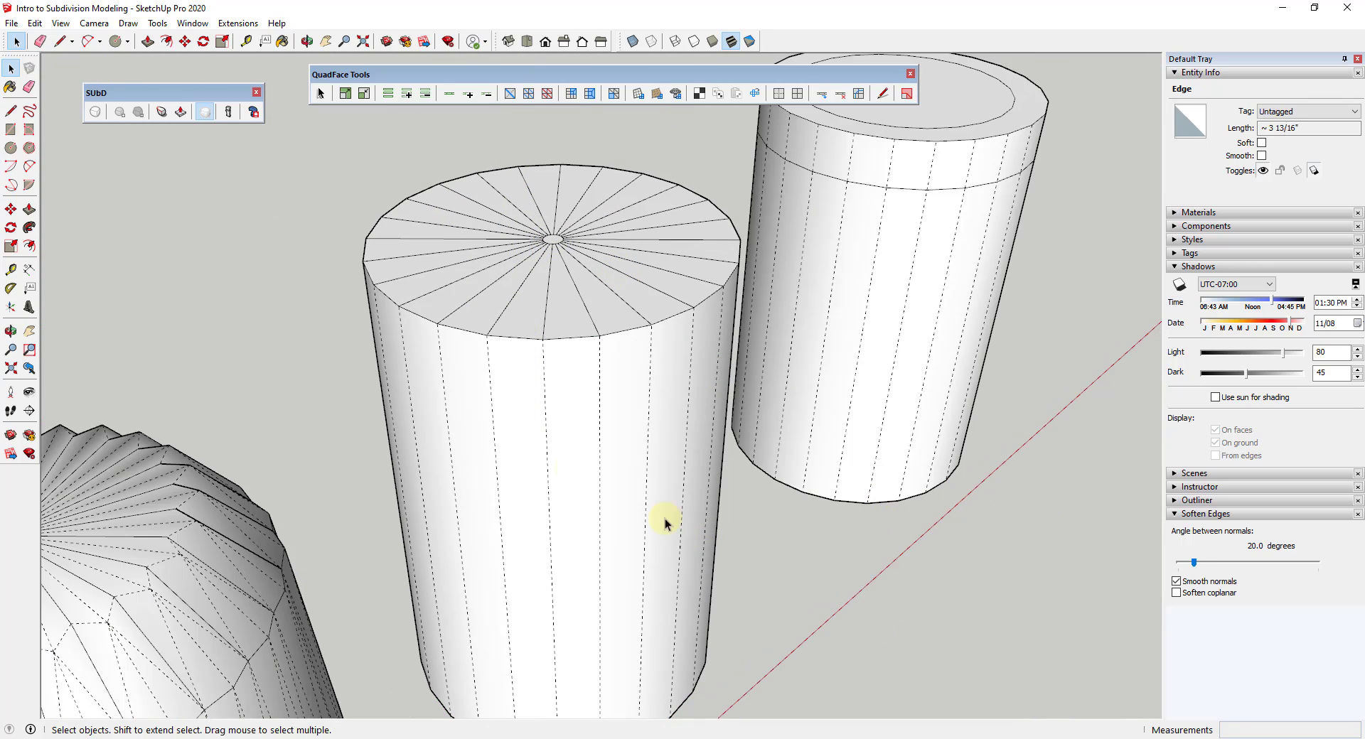
left_click(616, 486)
scroll(396, 306, "down", 2)
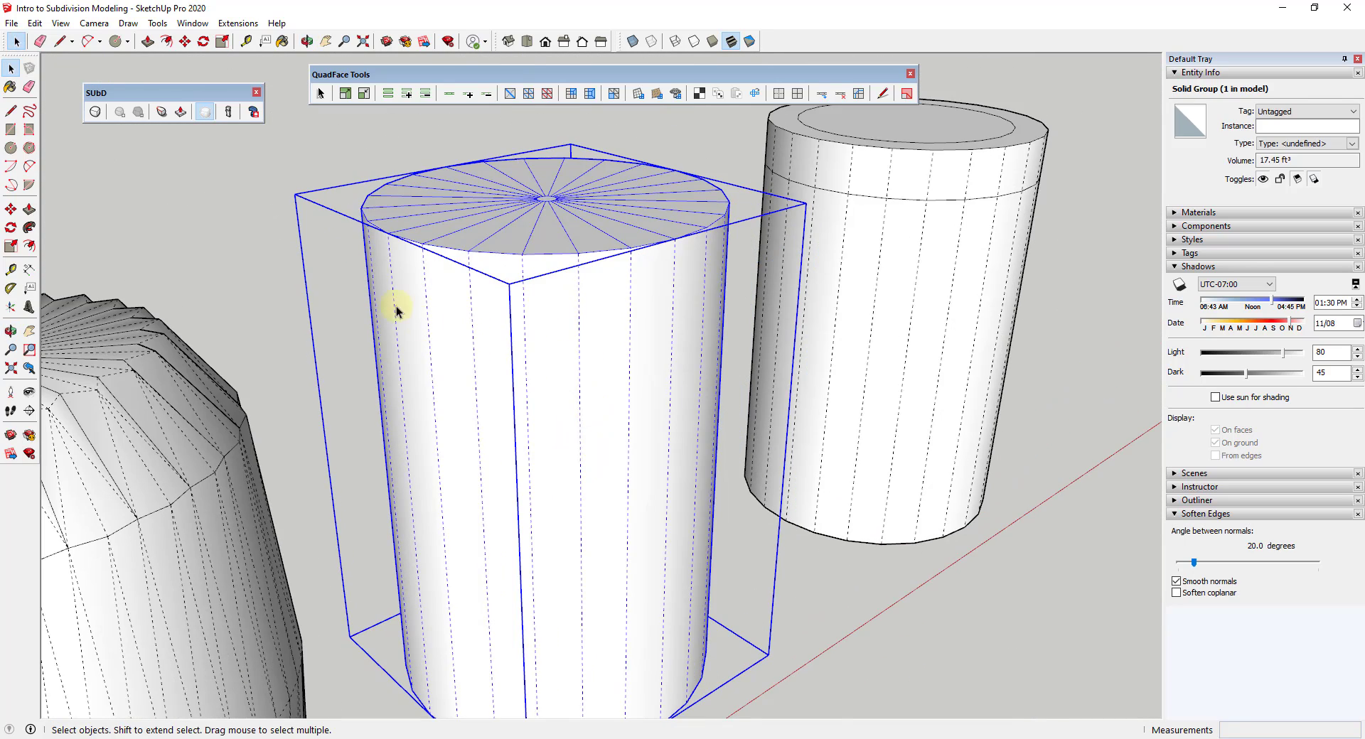
left_click(95, 112)
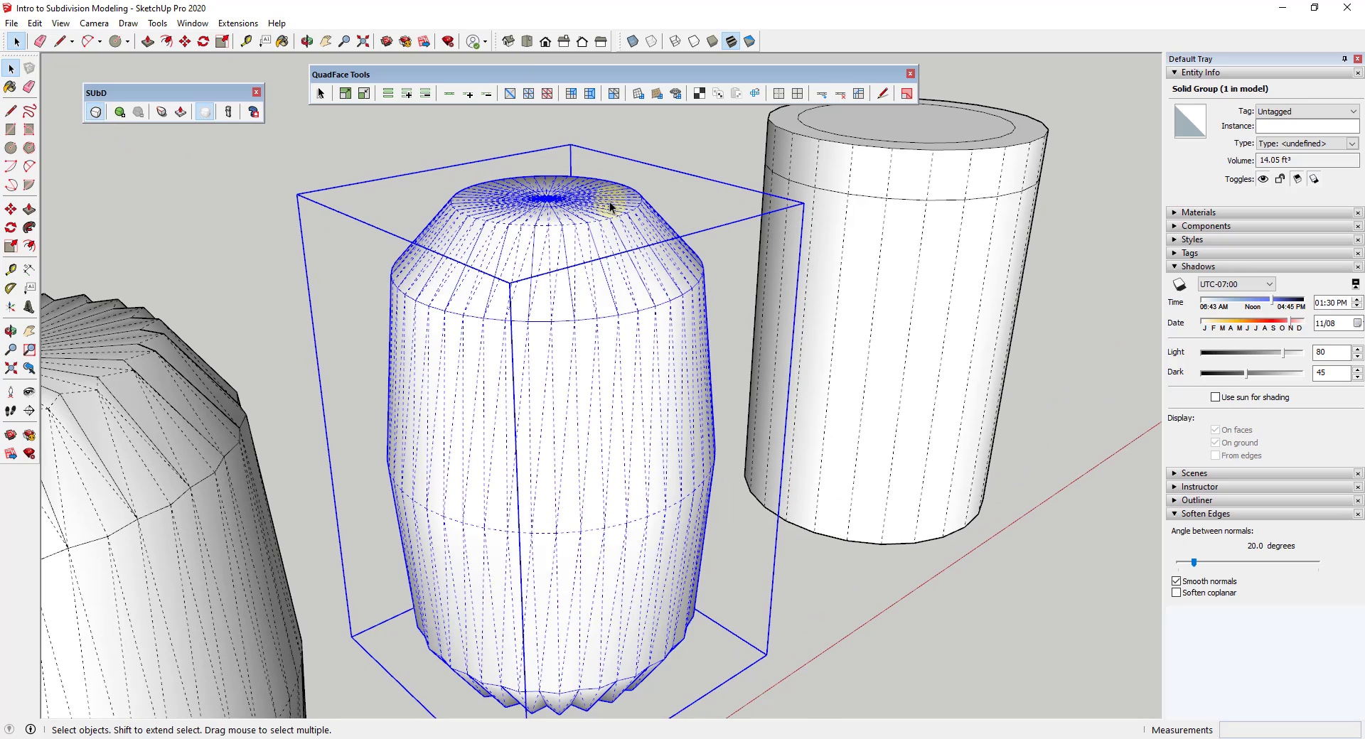
- Examine the subdivided second cylinder's top center, rounded rim and base, and compare it with the first cylinder
scroll(695, 231, "down", 3)
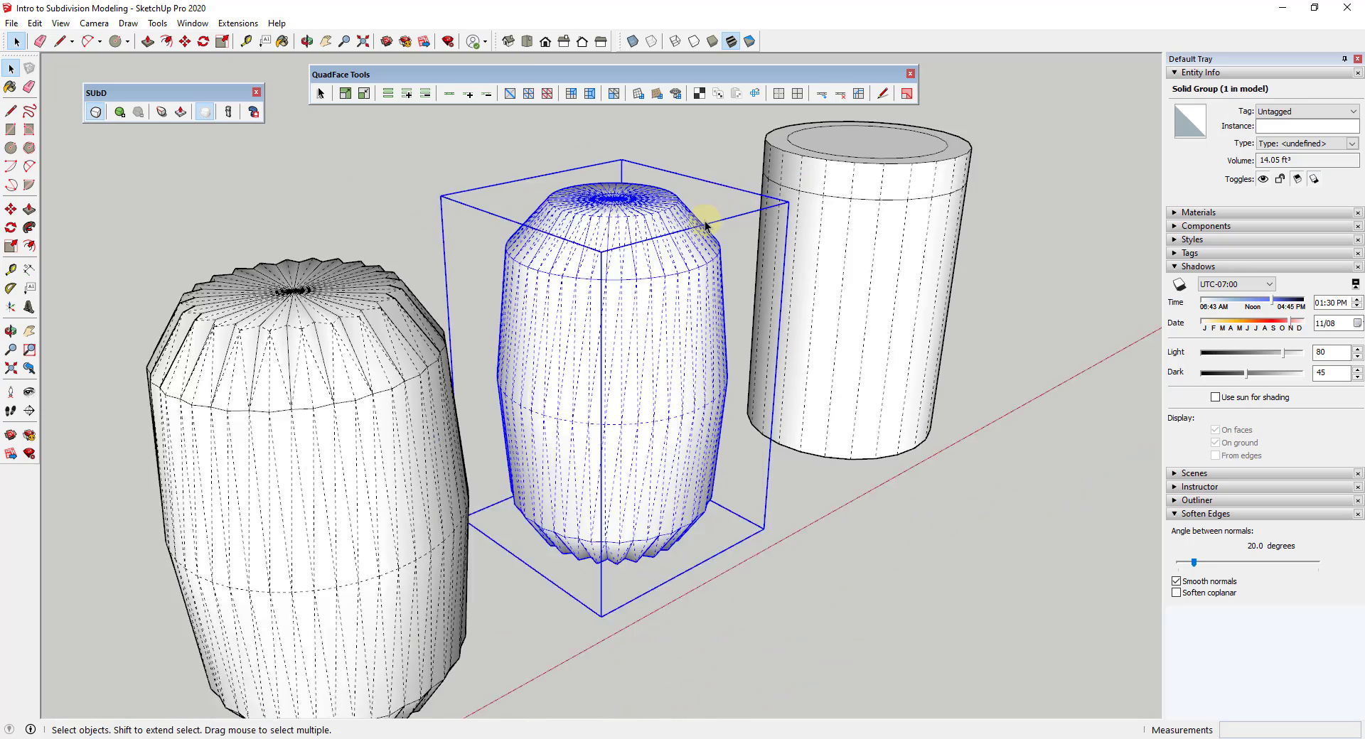
middle_click_drag(707, 220, 344, 320)
scroll(732, 189, "up", 3)
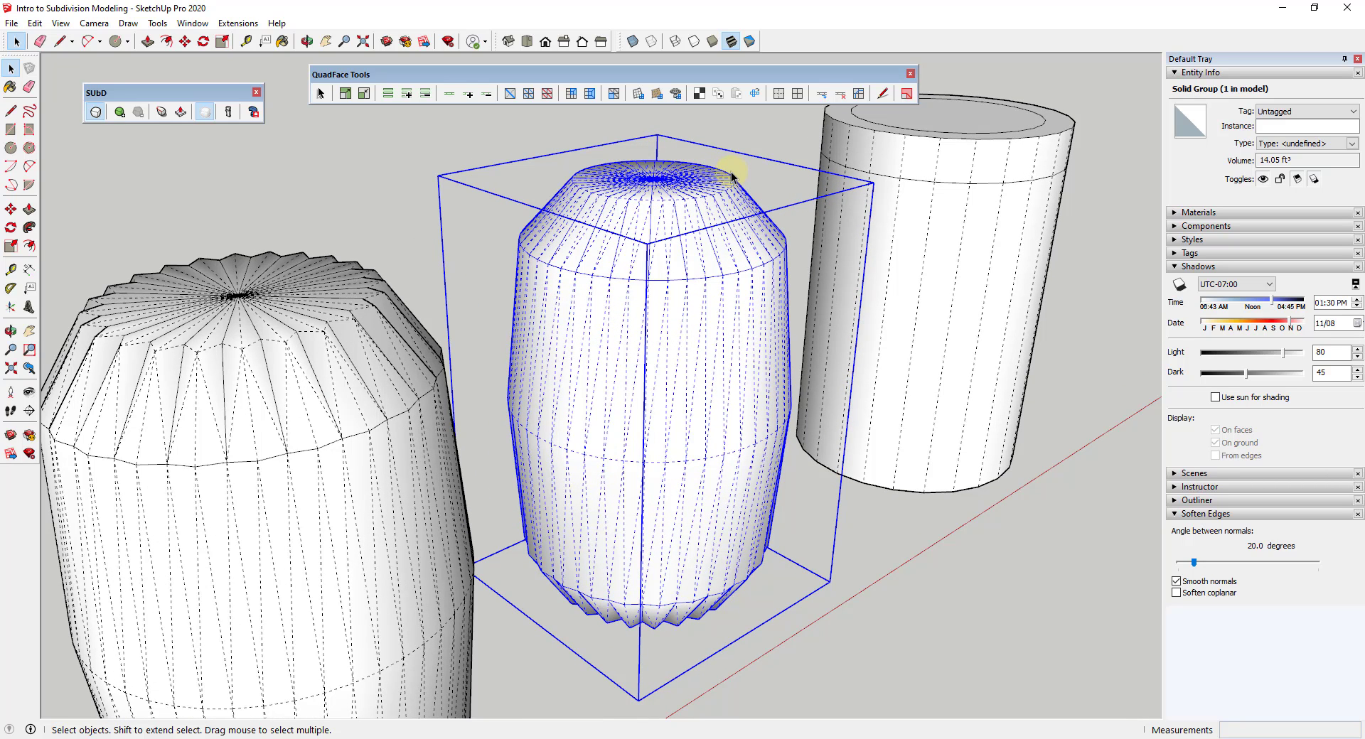
scroll(714, 171, "up", 3)
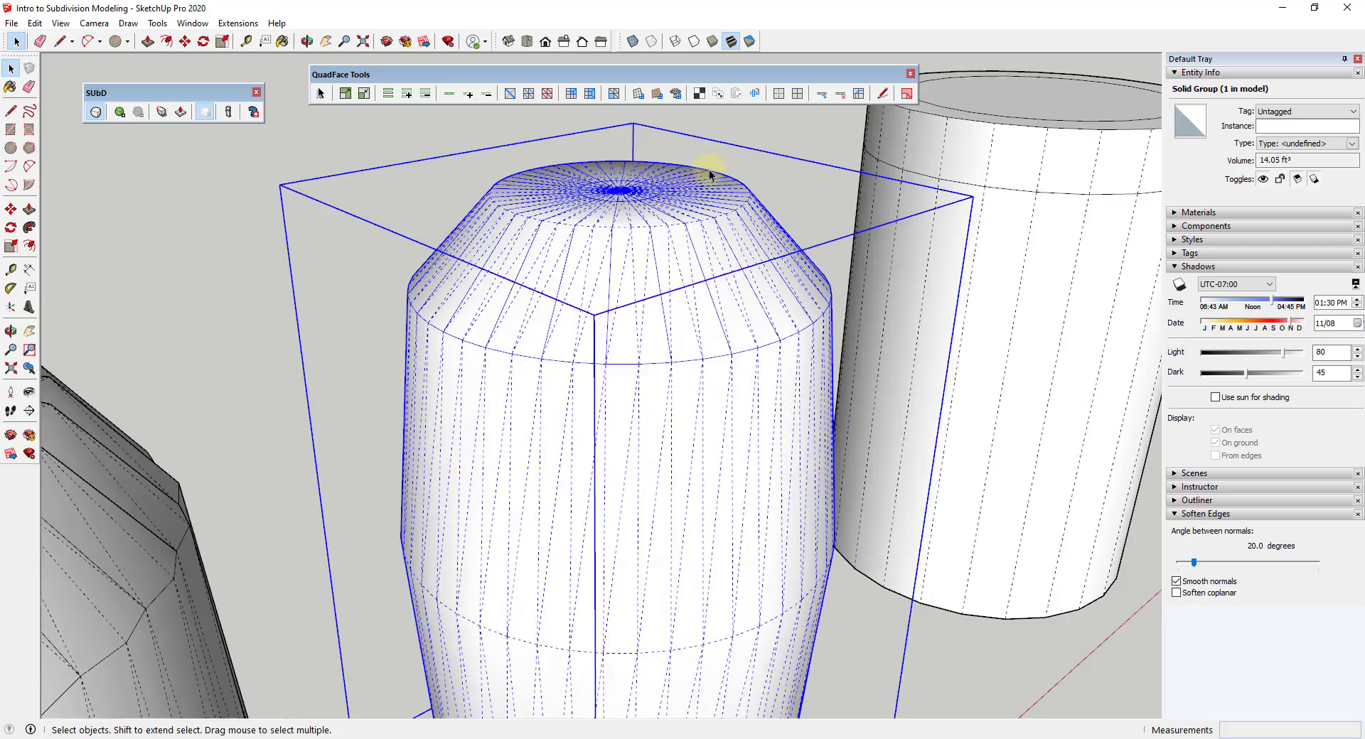
scroll(625, 190, "up", 8)
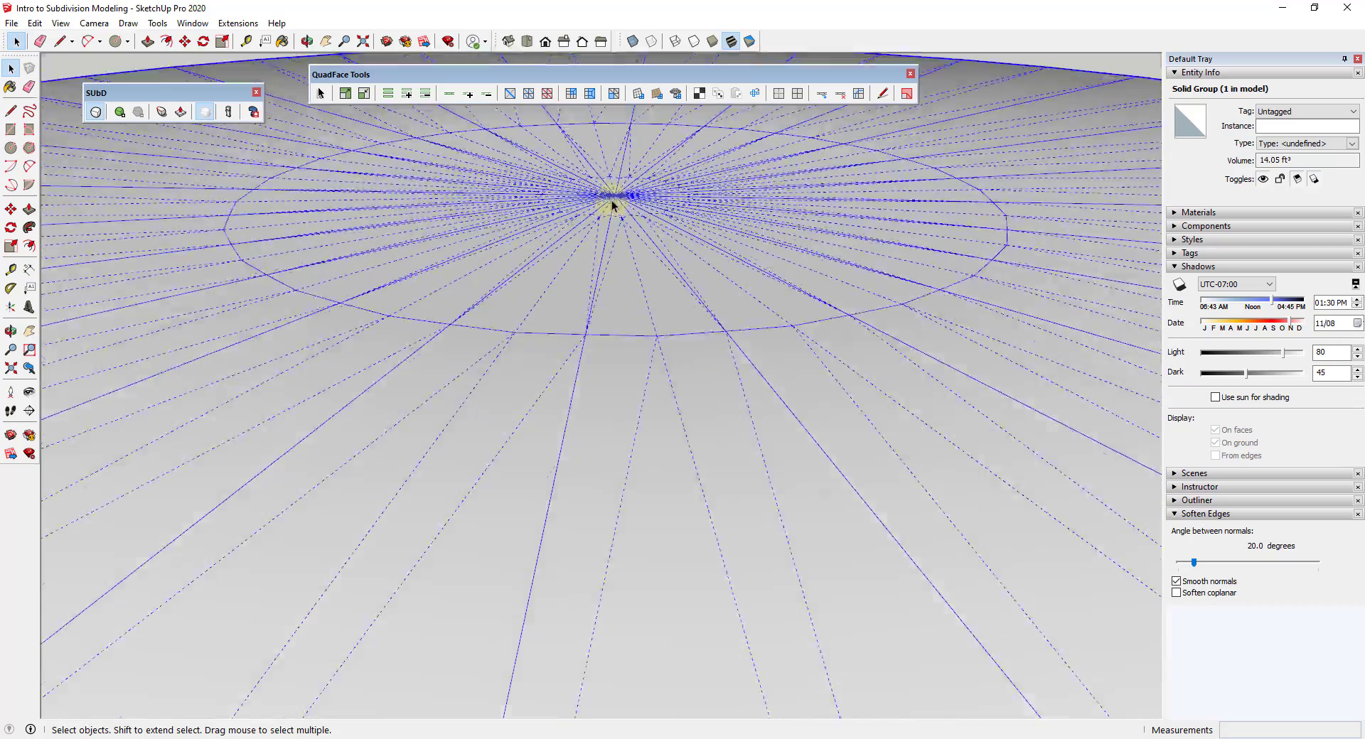
mouse_move(609, 207)
middle_mouse_down()
mouse_move(631, 292)
mouse_move(613, 228)
middle_mouse_up()
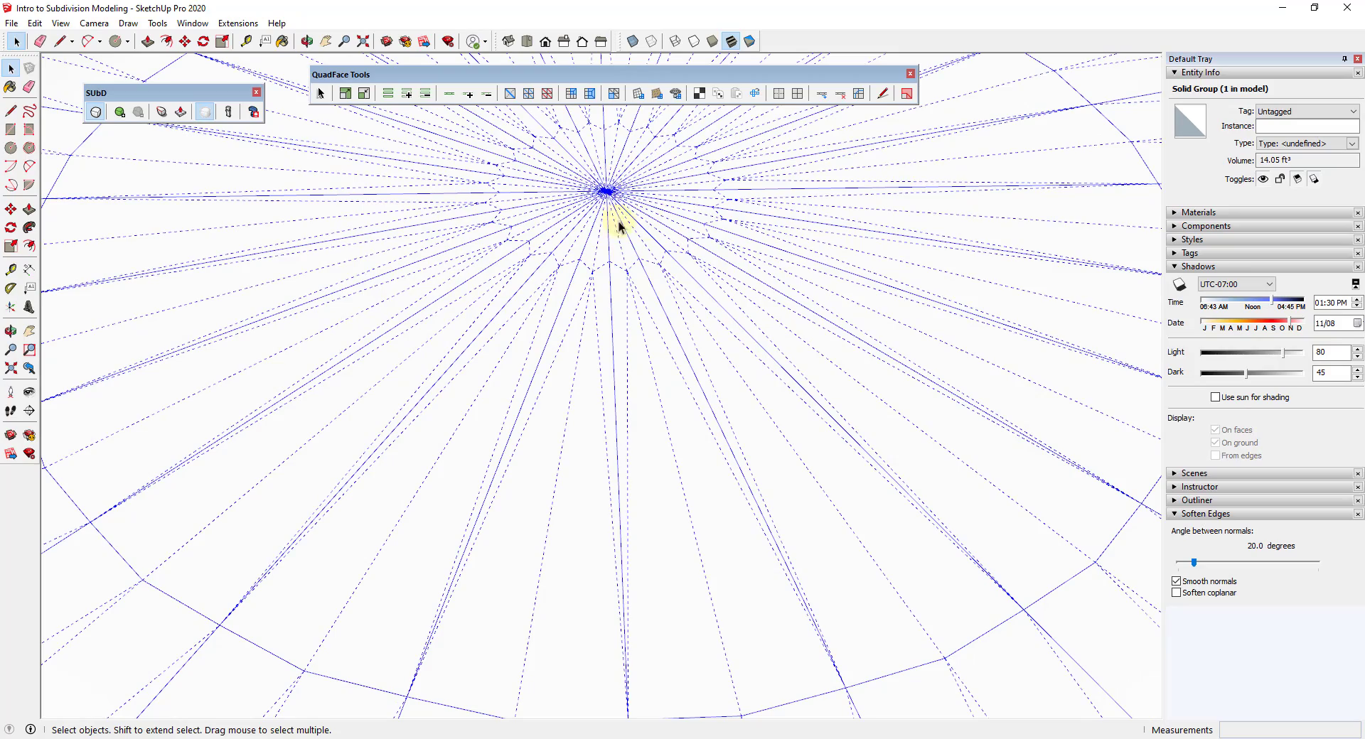
scroll(612, 193, "down", 8)
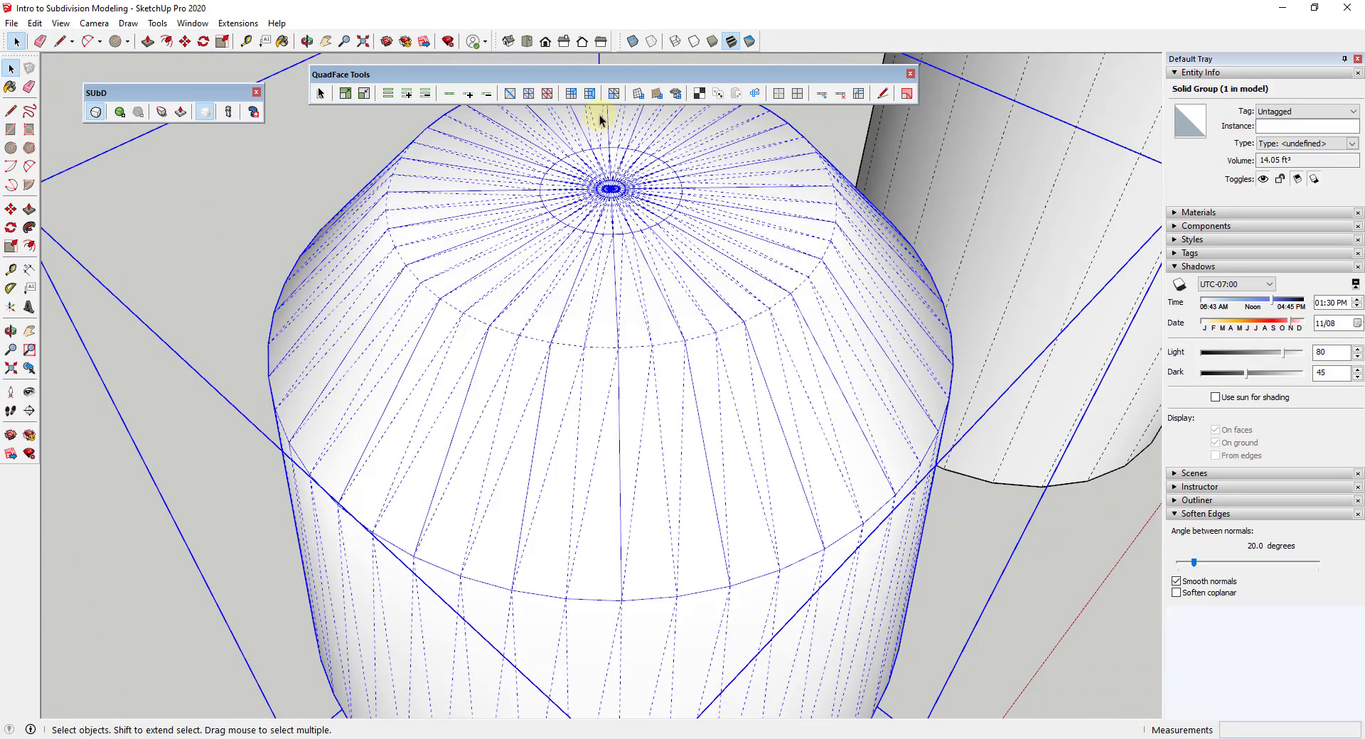
scroll(425, 177, "down", 6)
middle_click_drag(524, 249, 496, 197)
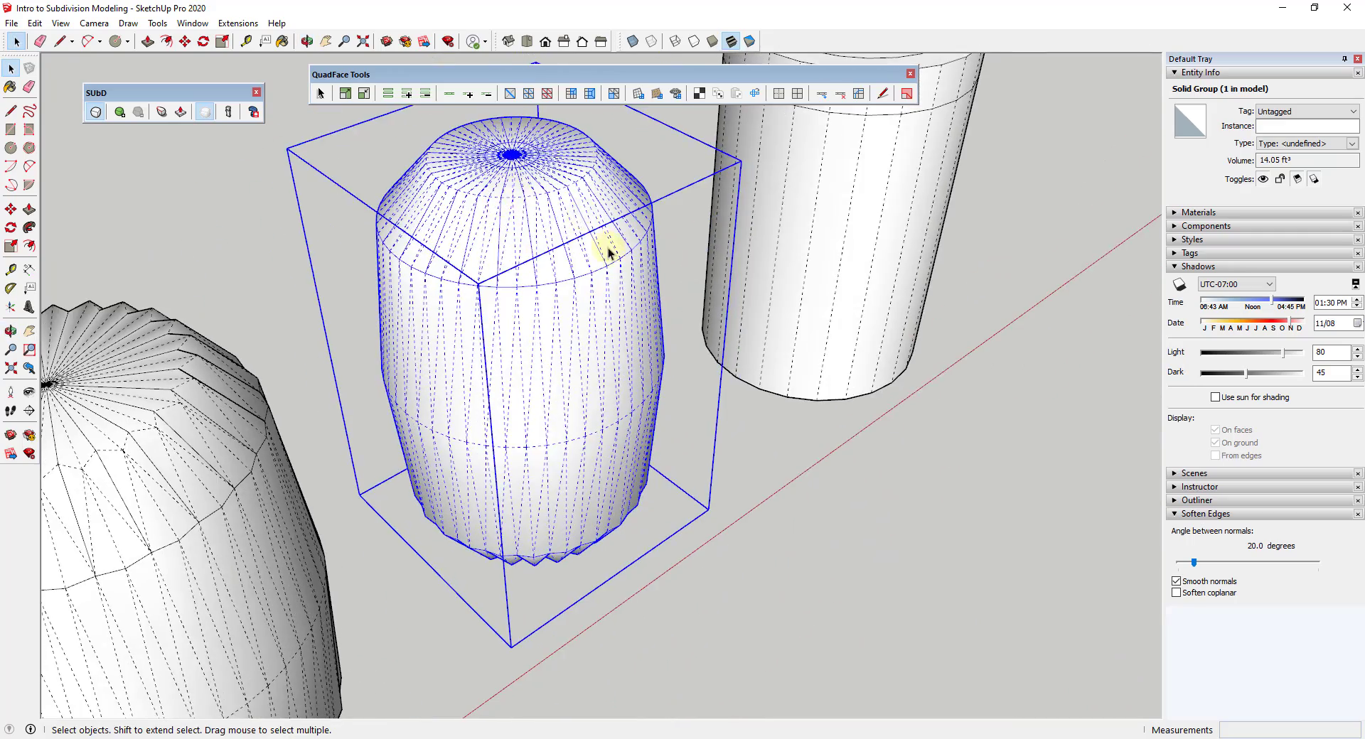
scroll(517, 180, "down", 6)
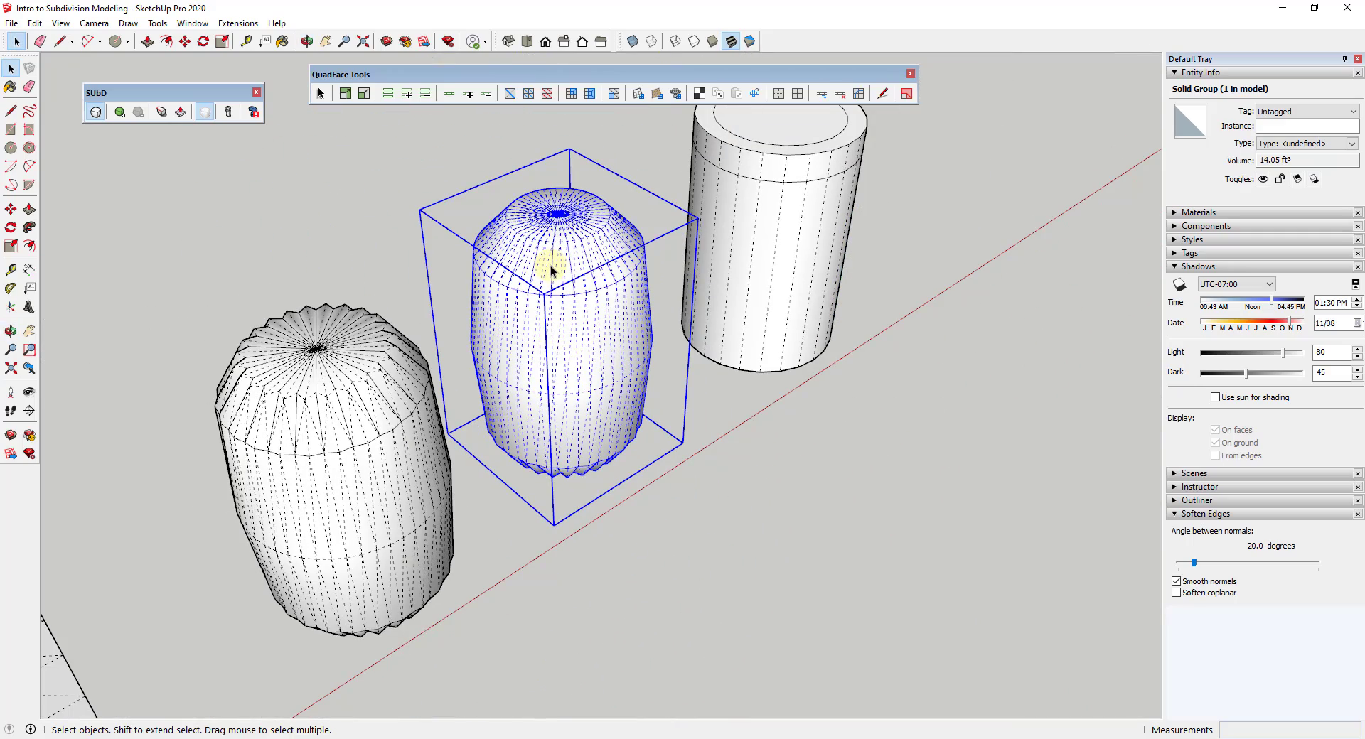
scroll(533, 295, "down", 5)
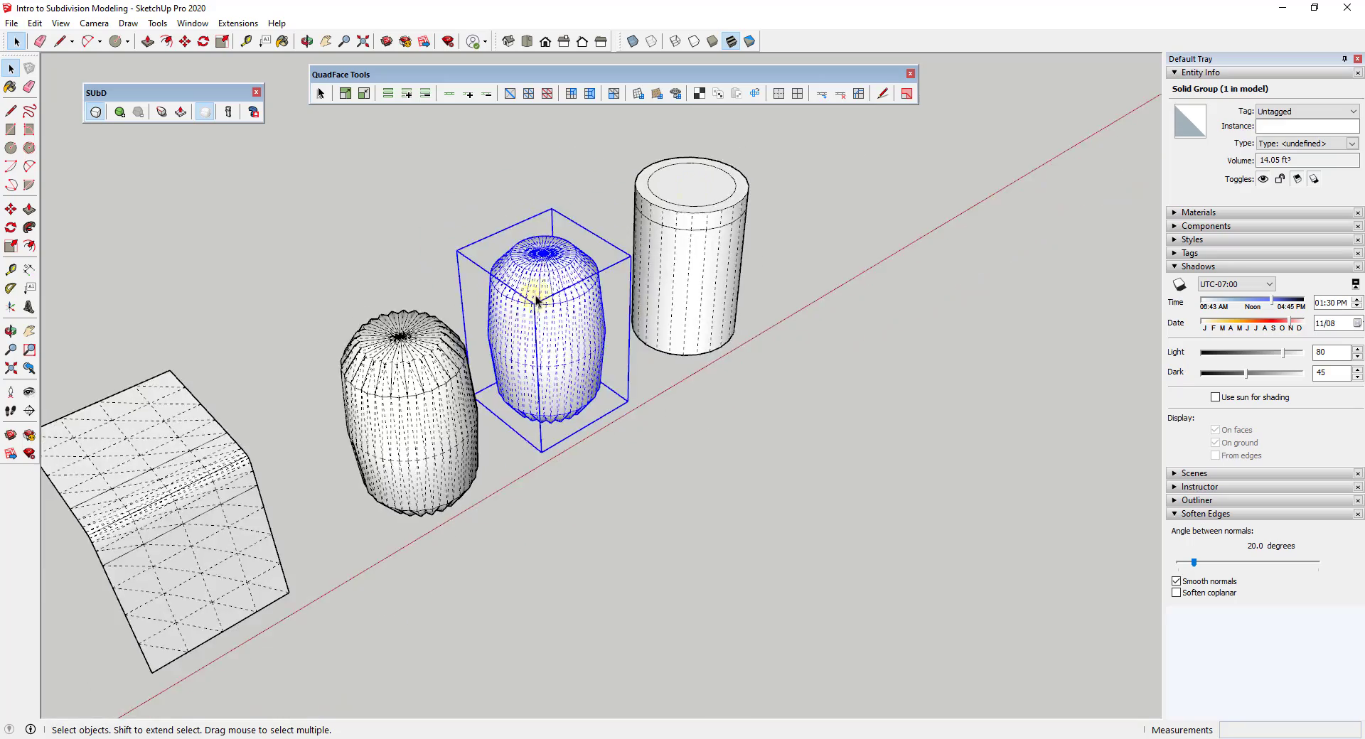
- Select the unsubdivided cylinder and place a copy of it farther along the row beside the red axis
scroll(725, 189, "up", 8)
middle_click_drag(711, 220, 795, 338)
left_click(795, 339)
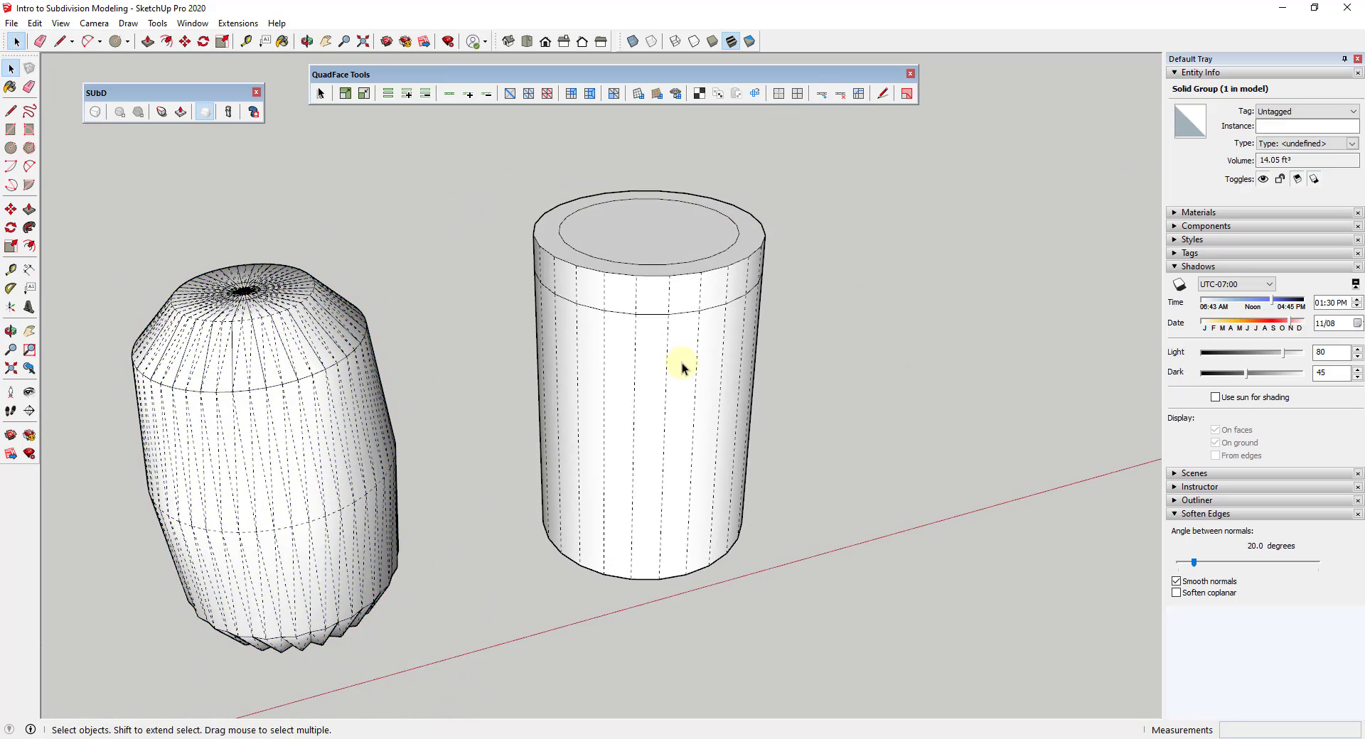
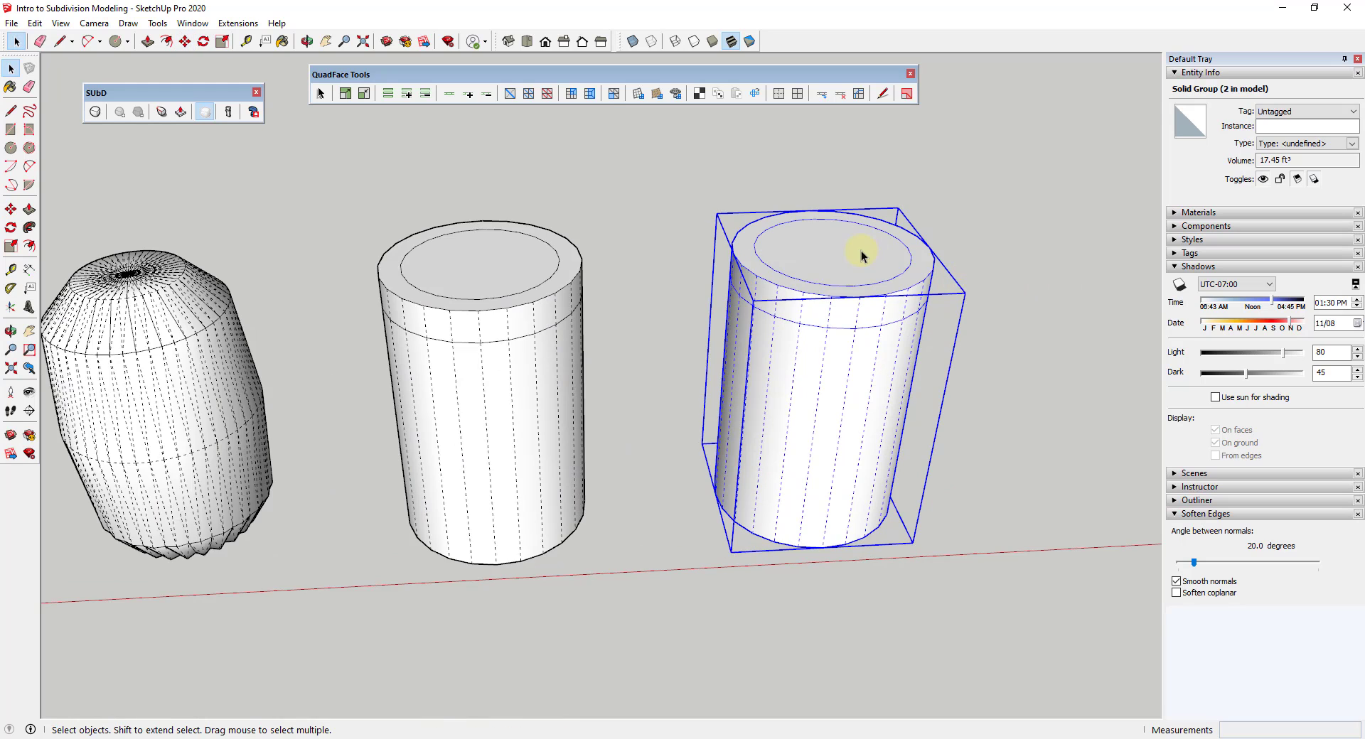
- Open the copied cylinder's group and draw two neighboring edges joining the top's inner circle to the outer rim at their vertices
double_click(863, 253)
scroll(945, 238, "up", 5)
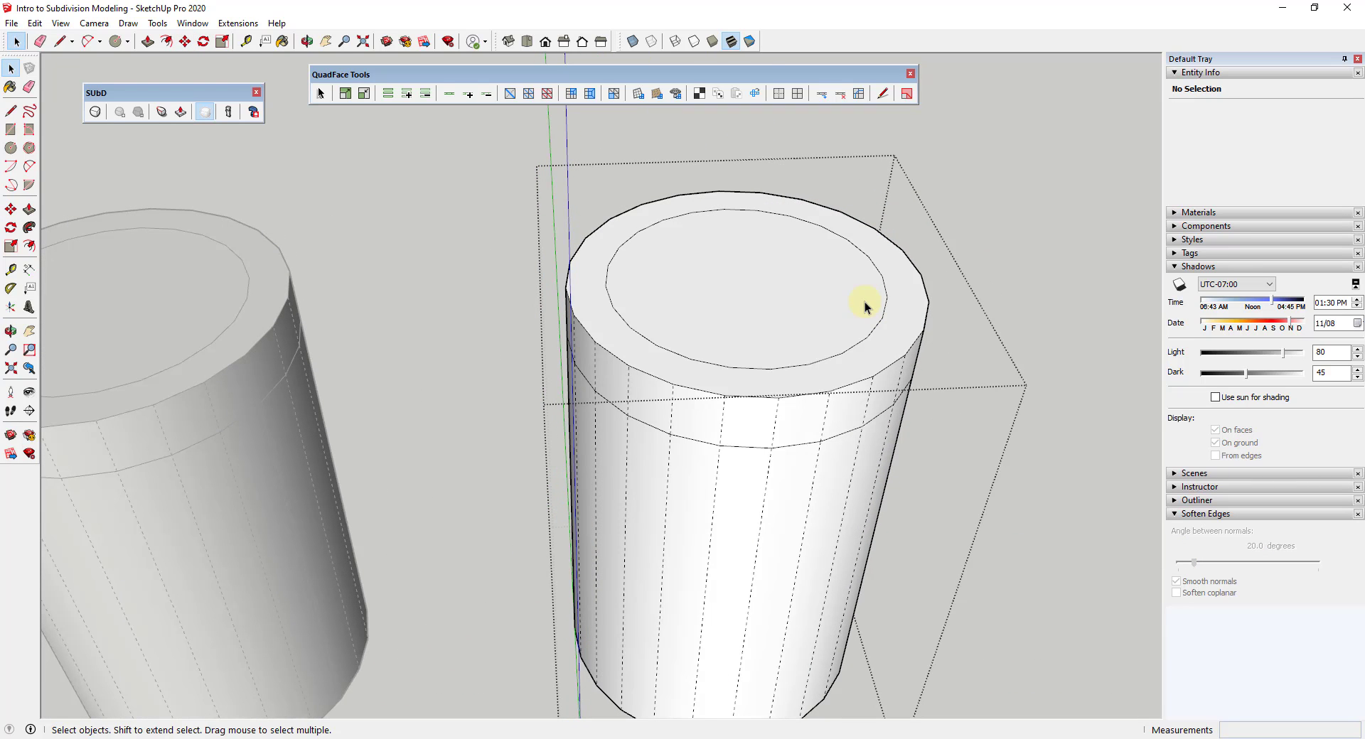
key("l")
left_click(730, 368)
left_click(723, 394)
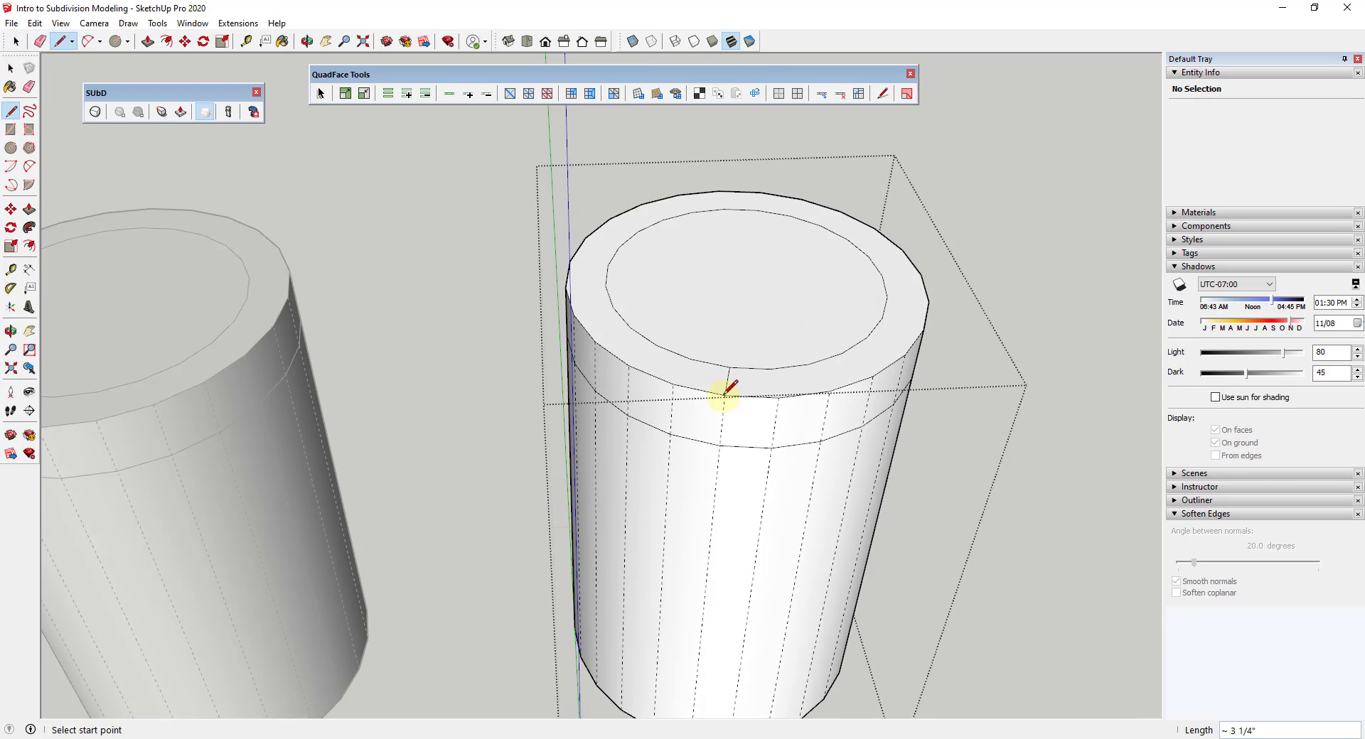
left_click(771, 368)
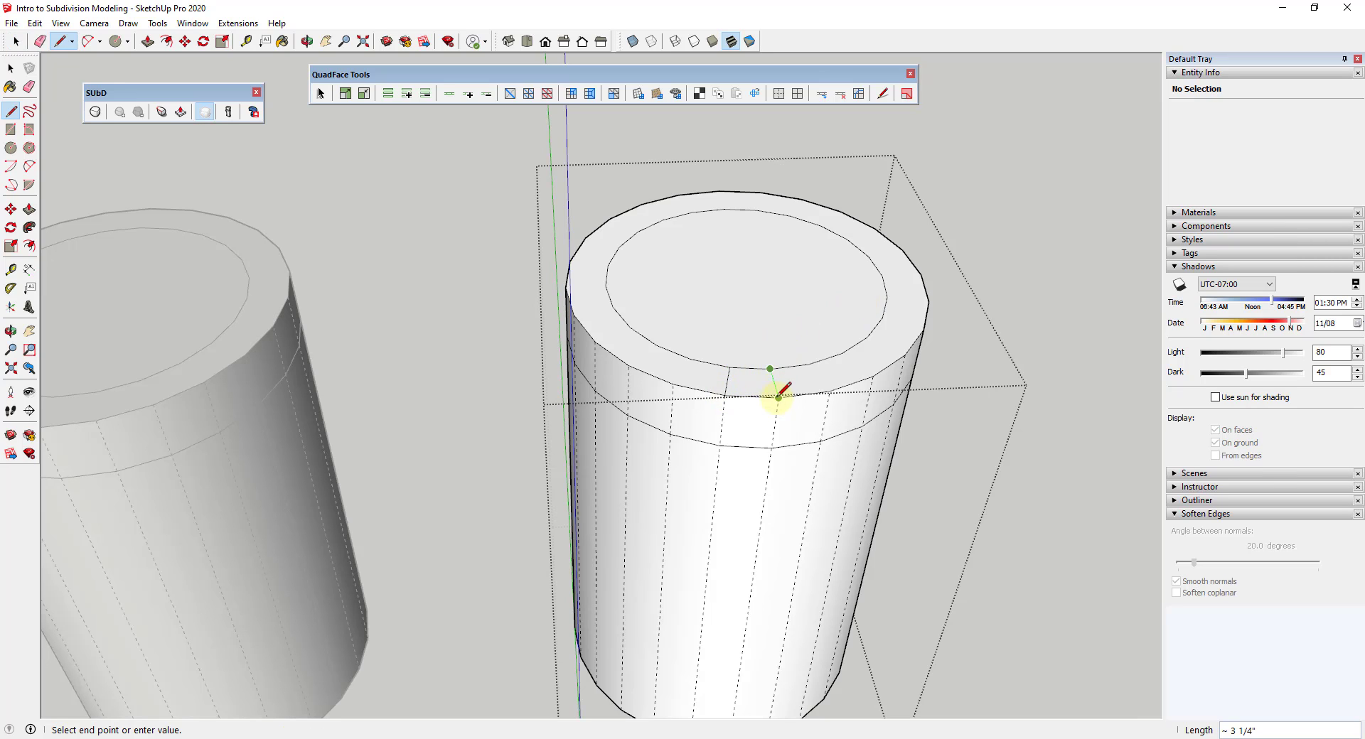
left_click(777, 397)
key("space")
left_click(743, 285)
key("q")
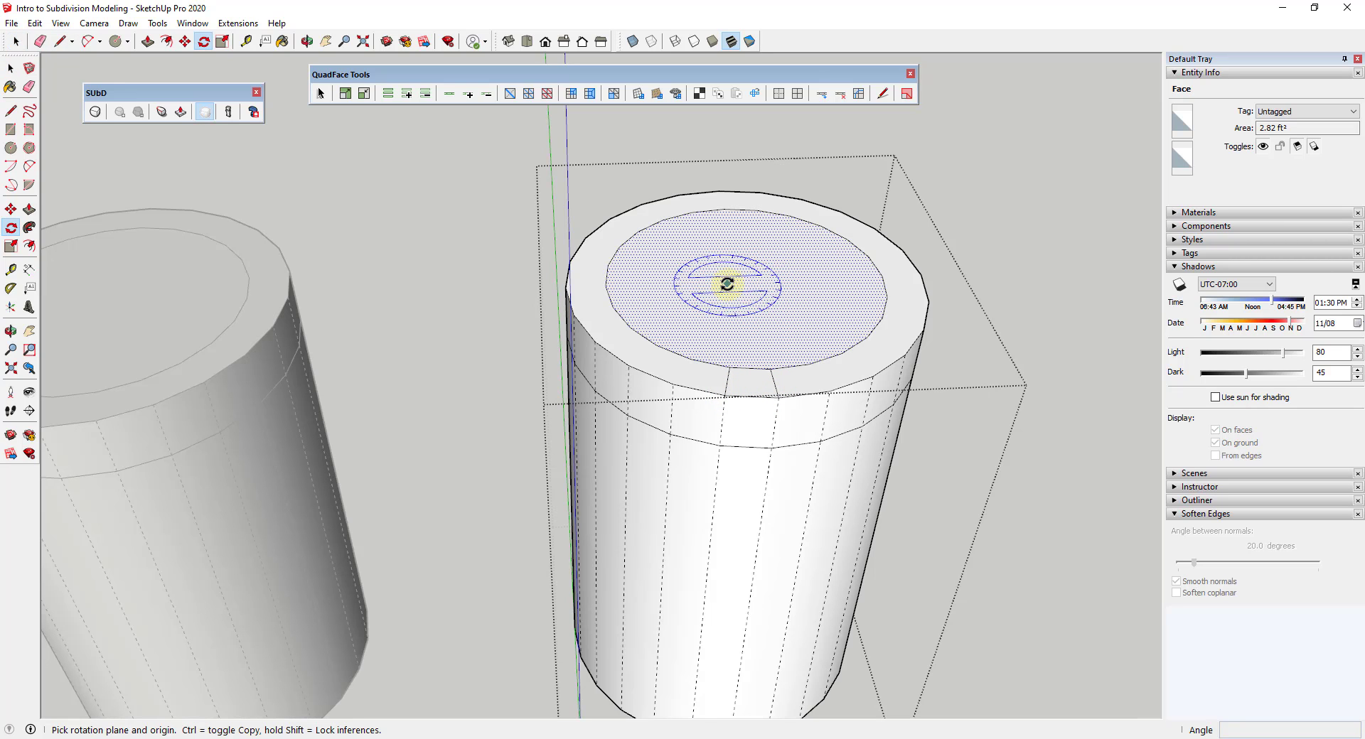
left_click(744, 281)
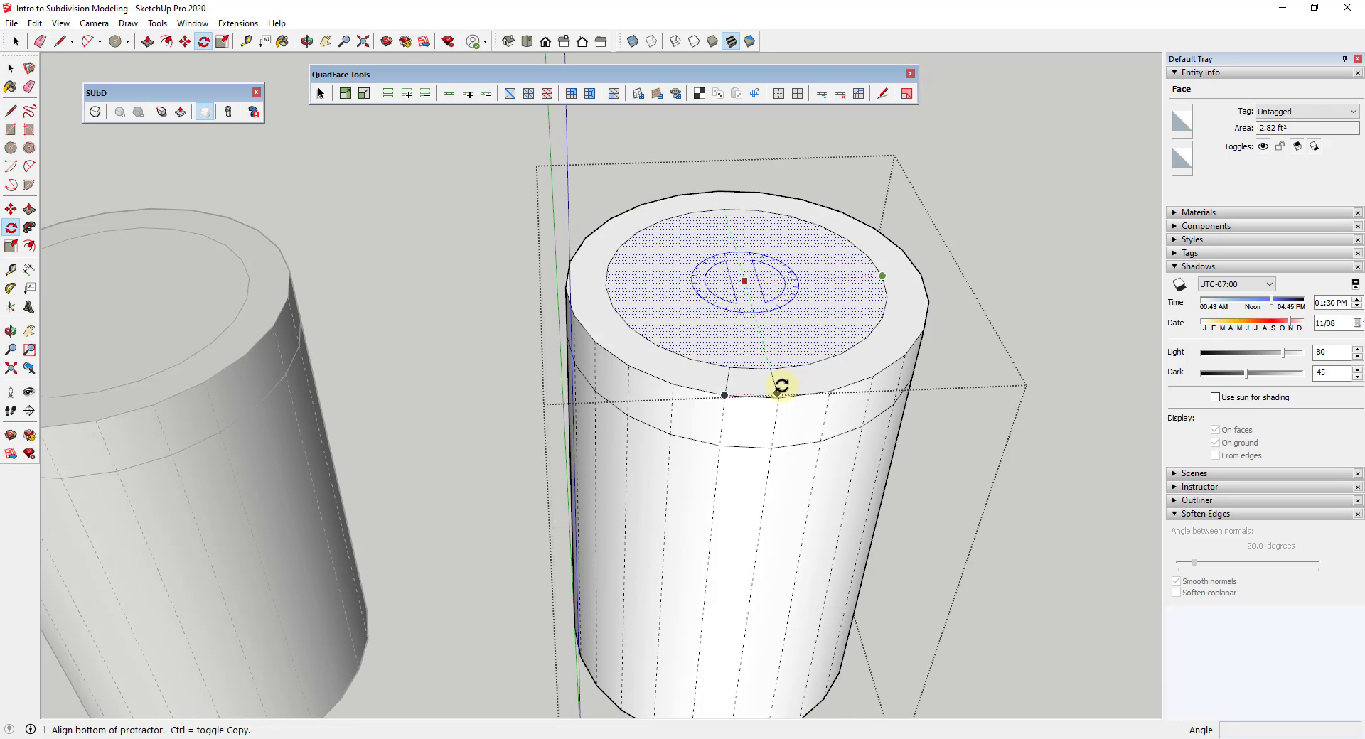
key("space")
- Rotate-copy the two connecting edges 15 degrees about the top's center and repeat the copy 24 times around the rim
left_click(730, 384)
left_click(776, 382, "shift")
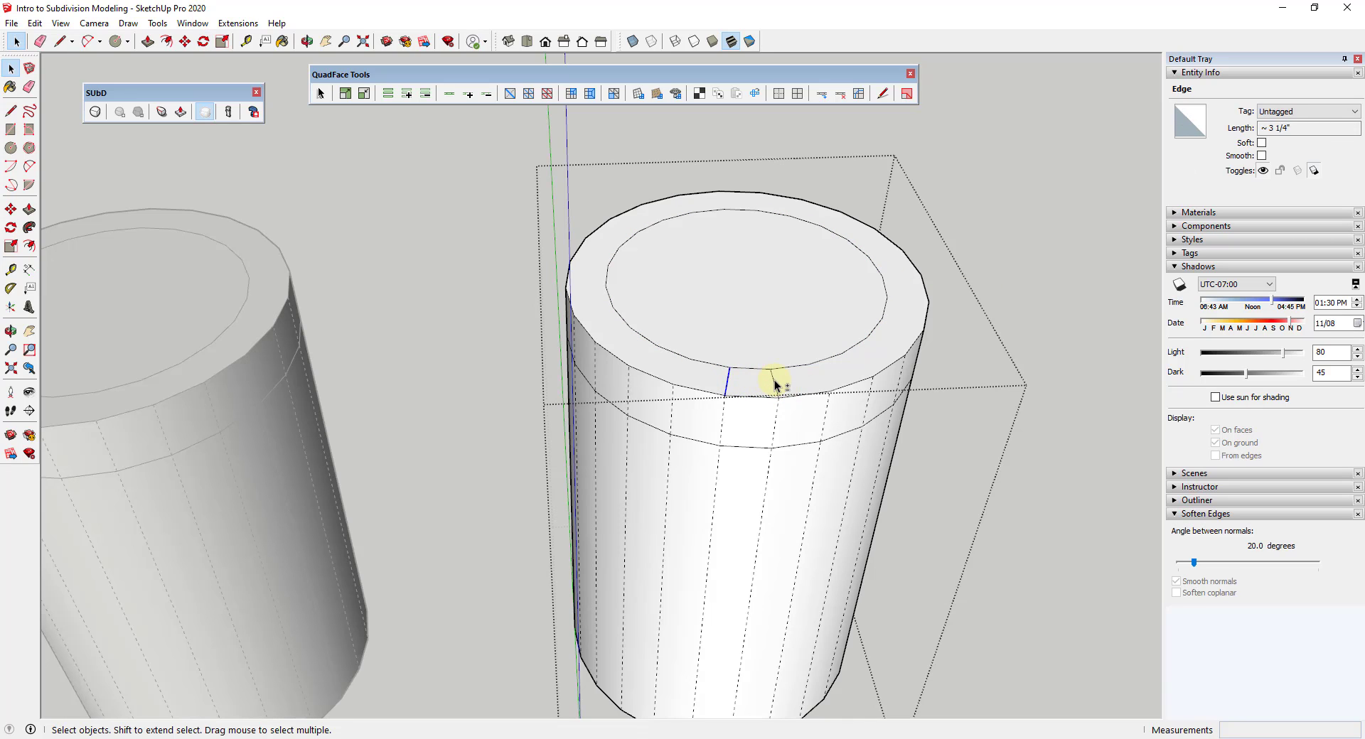
key("q")
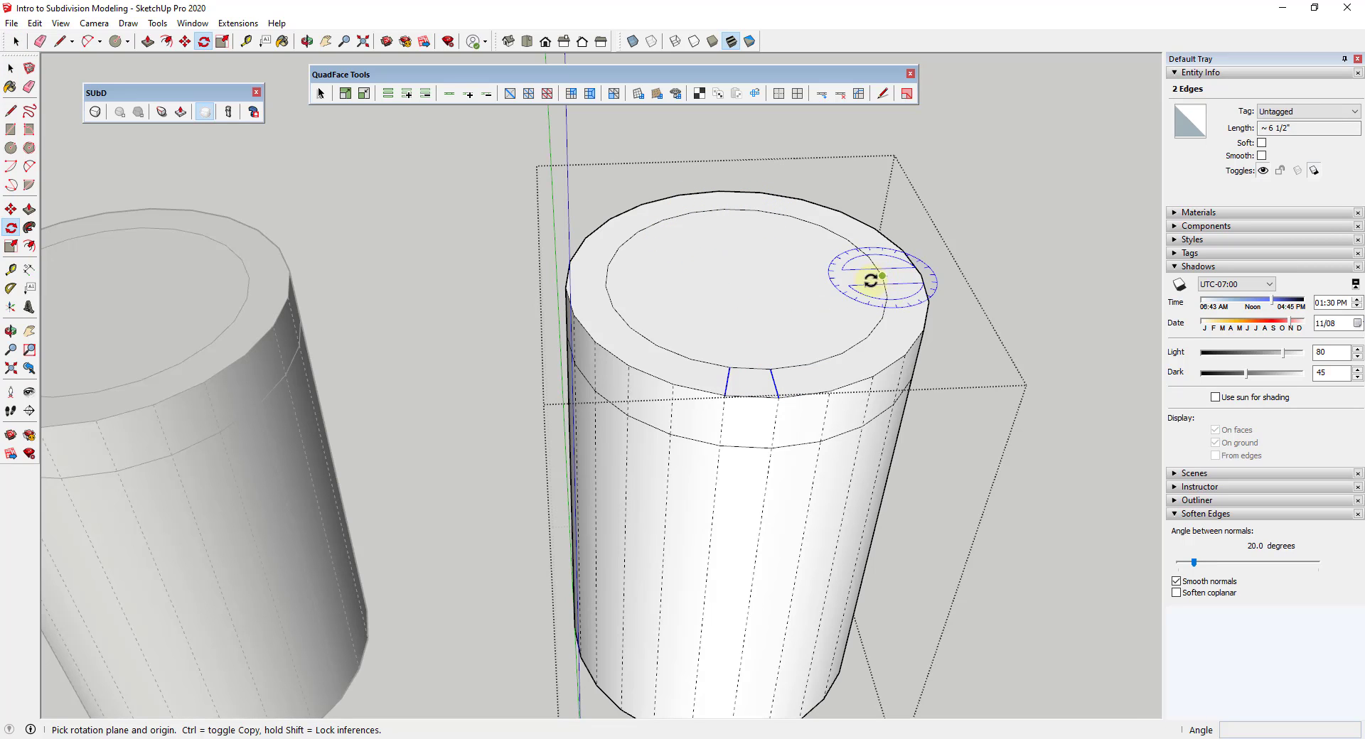
left_click(743, 281)
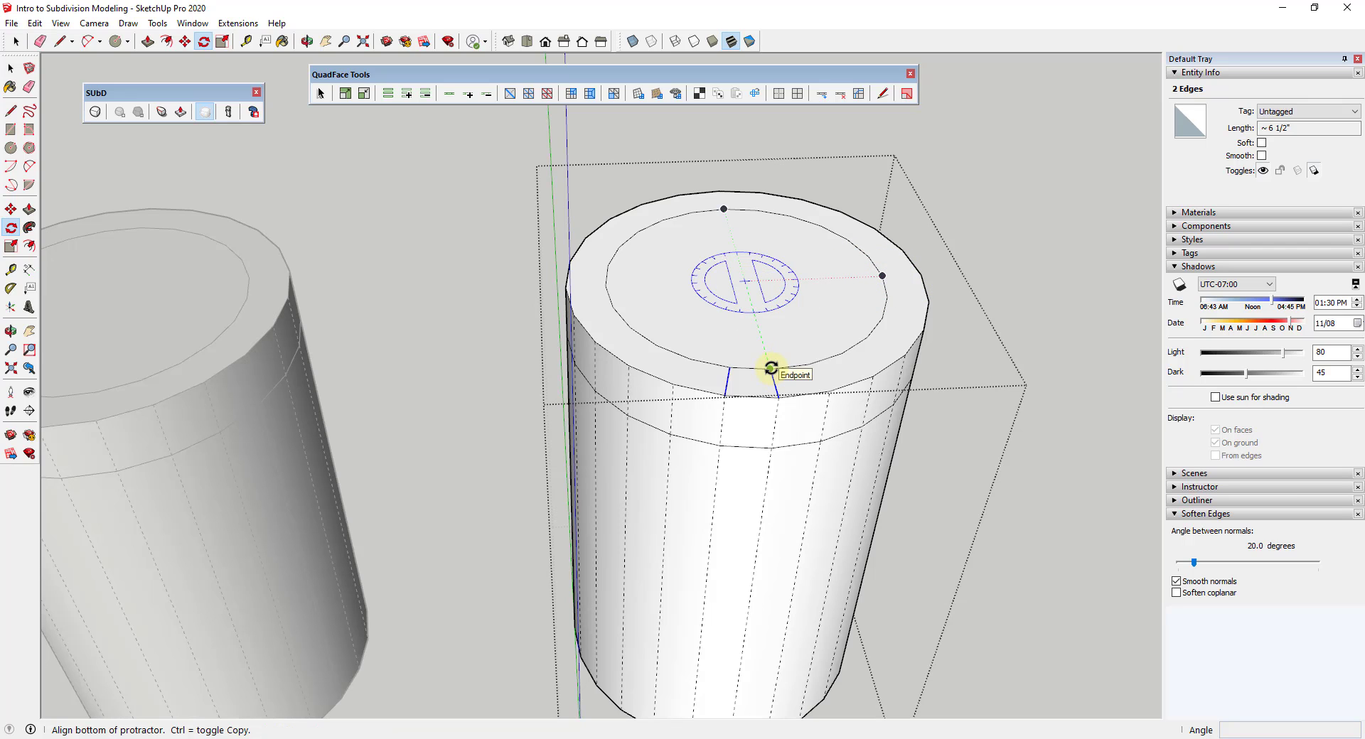
left_click(772, 368)
left_click(733, 366)
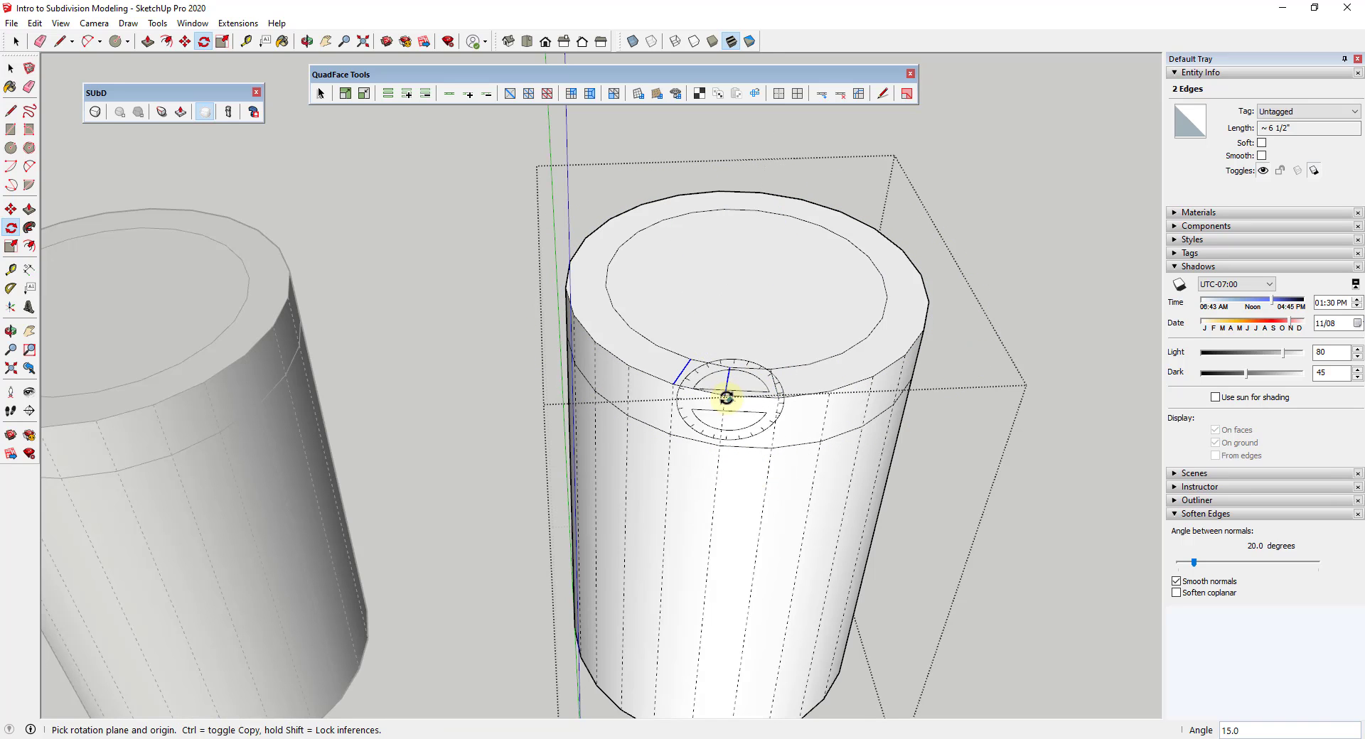
type("*24")
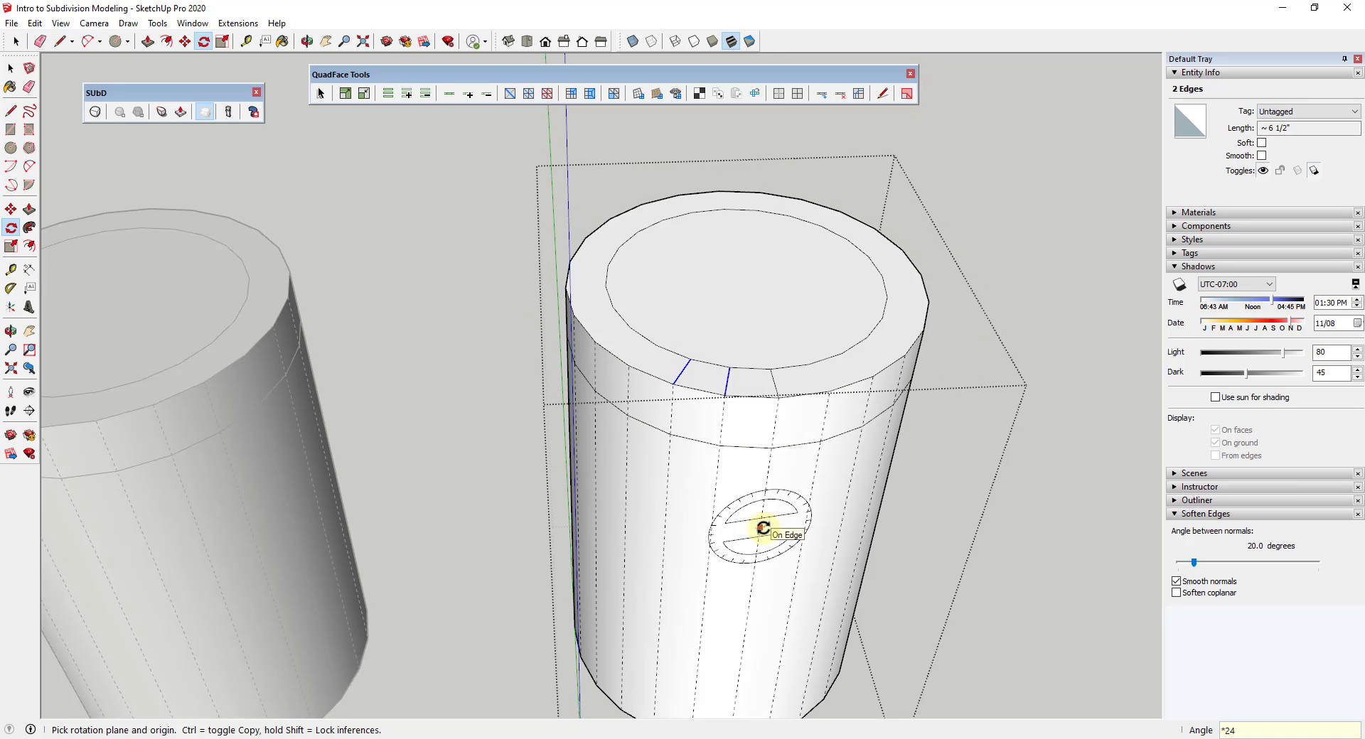
key("Return")
scroll(811, 280, "up", 2)
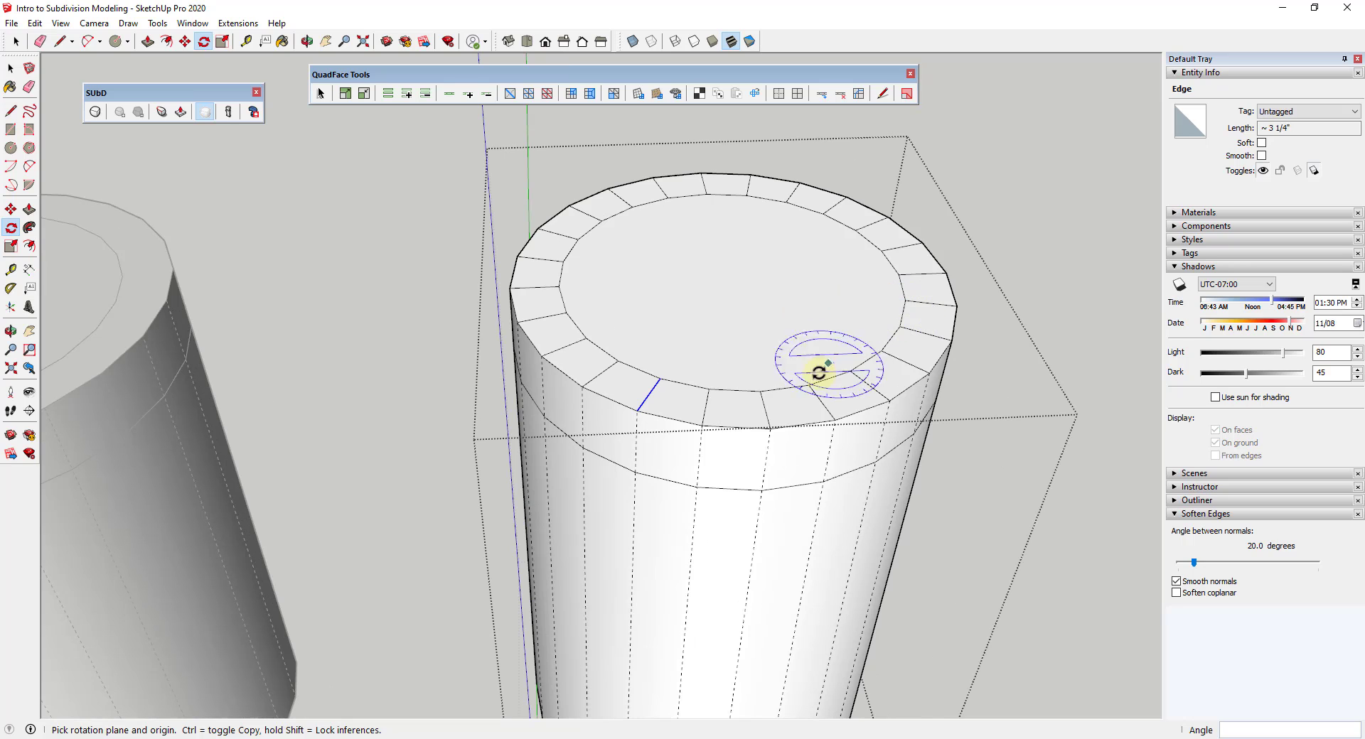
key("space")
- Examine the top's outer ring by picking an inner-circle edge, a radial edge and several of the four-sided faces
scroll(744, 417, "up", 3)
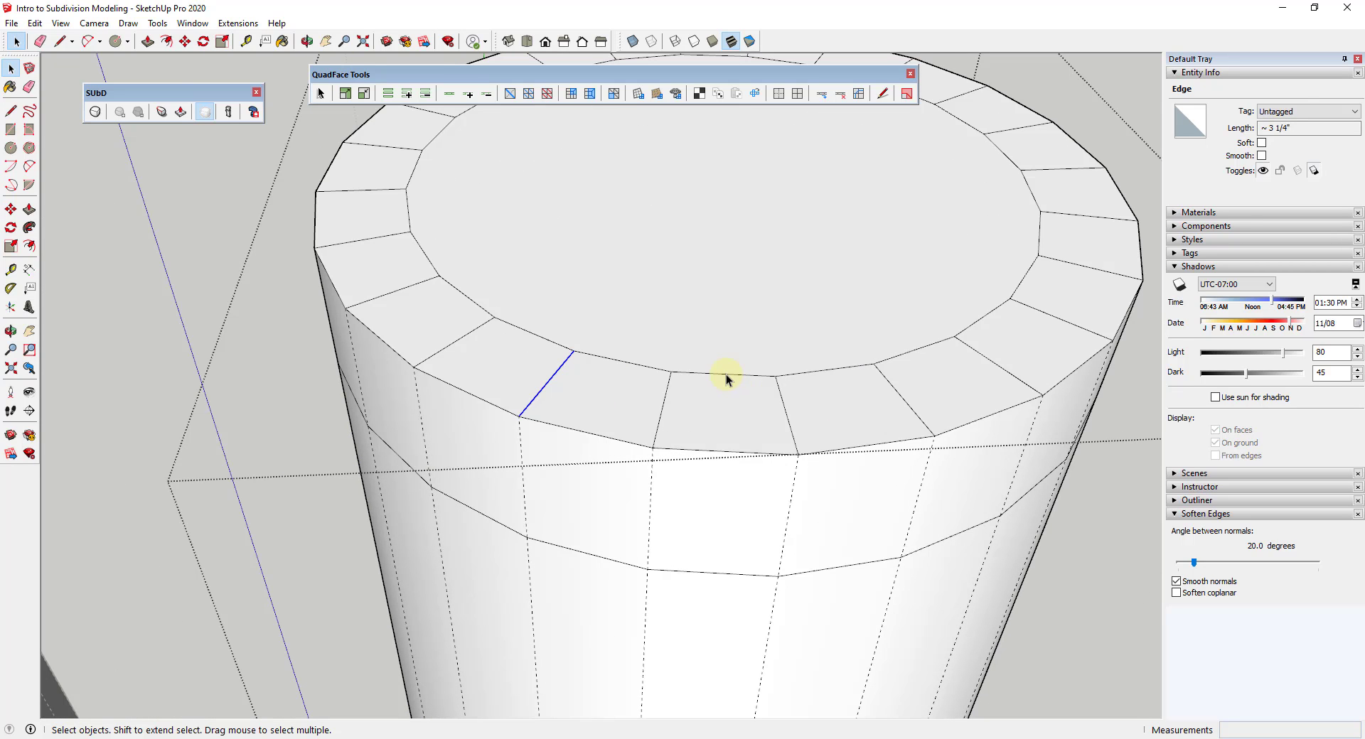
left_click(726, 374)
left_click(784, 411)
left_click(704, 423)
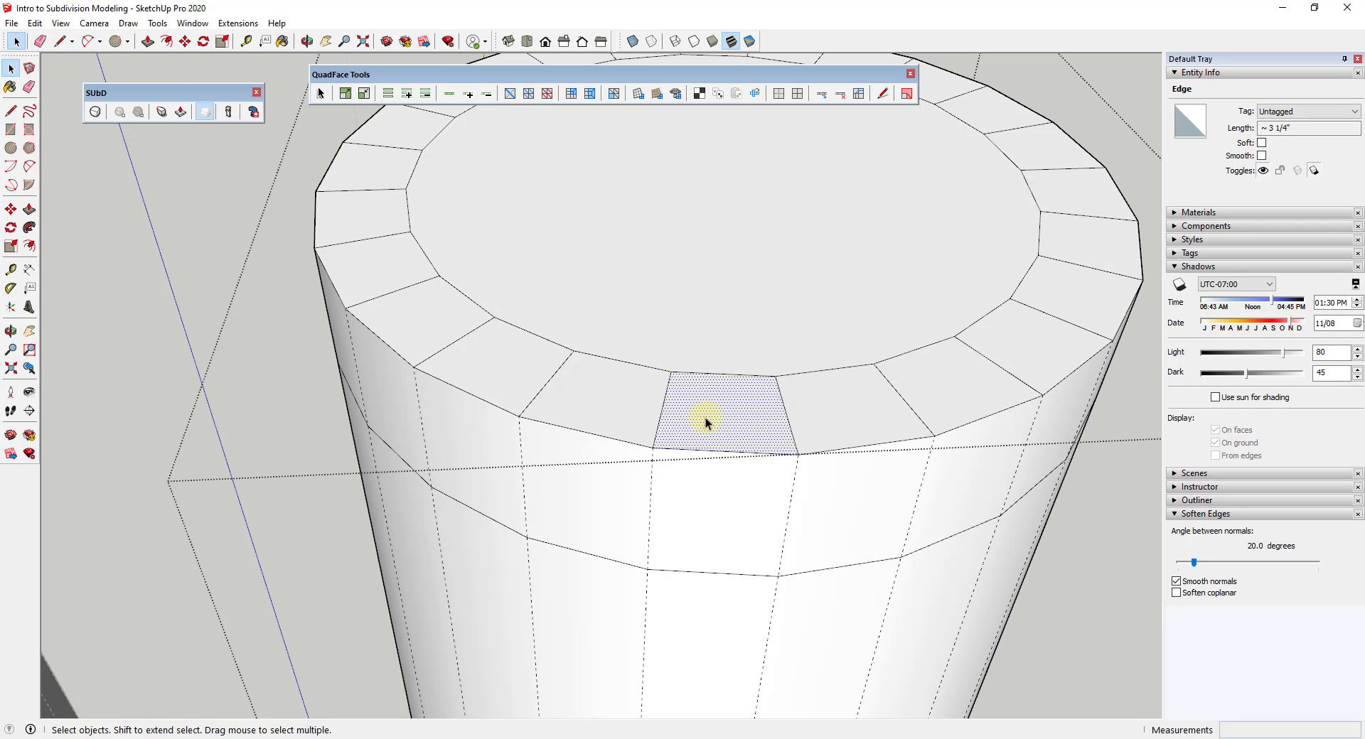
left_click(612, 398)
left_click(516, 369)
- Leave the group, subdivide the cylinder with the ring of quads, and subdivide its plain-topped neighbor for comparison
scroll(1010, 356, "down", 10)
middle_click_drag(1010, 356, 798, 403)
key("Escape")
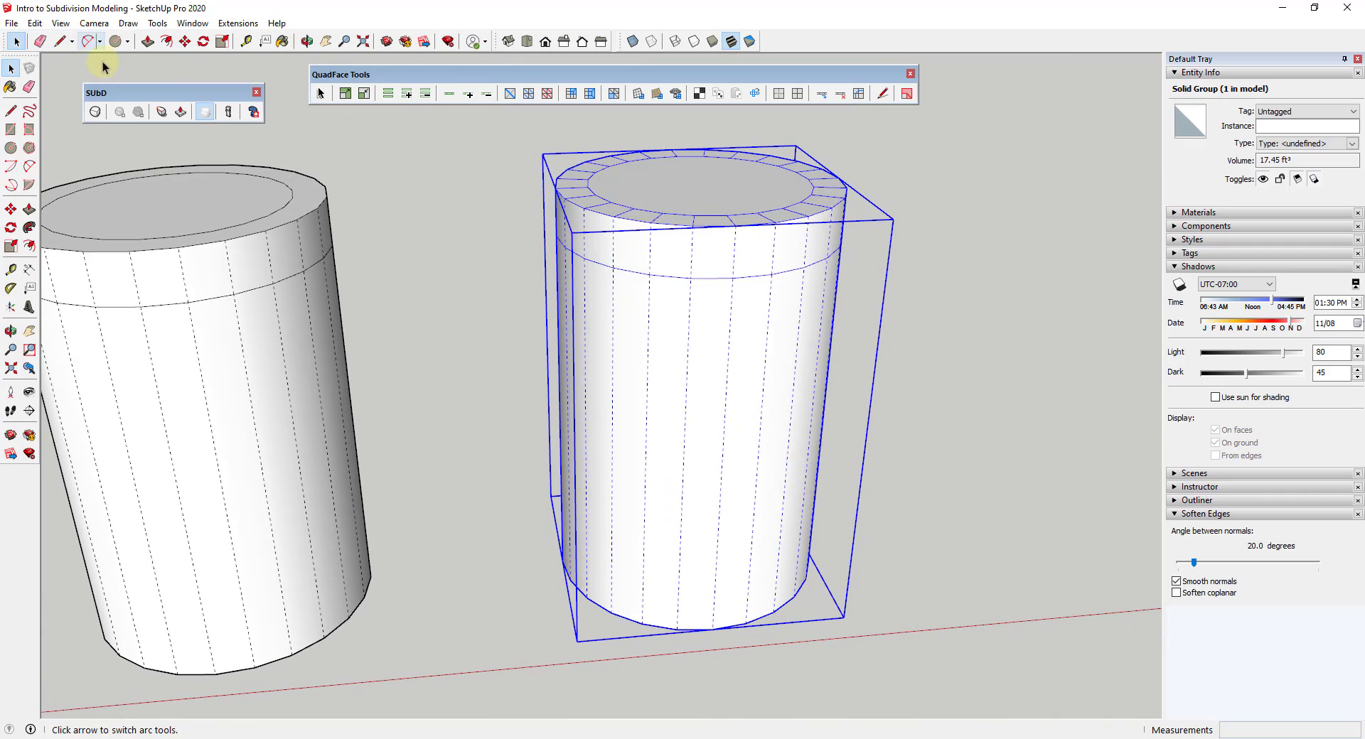
left_click(94, 112)
scroll(762, 143, "up", 2)
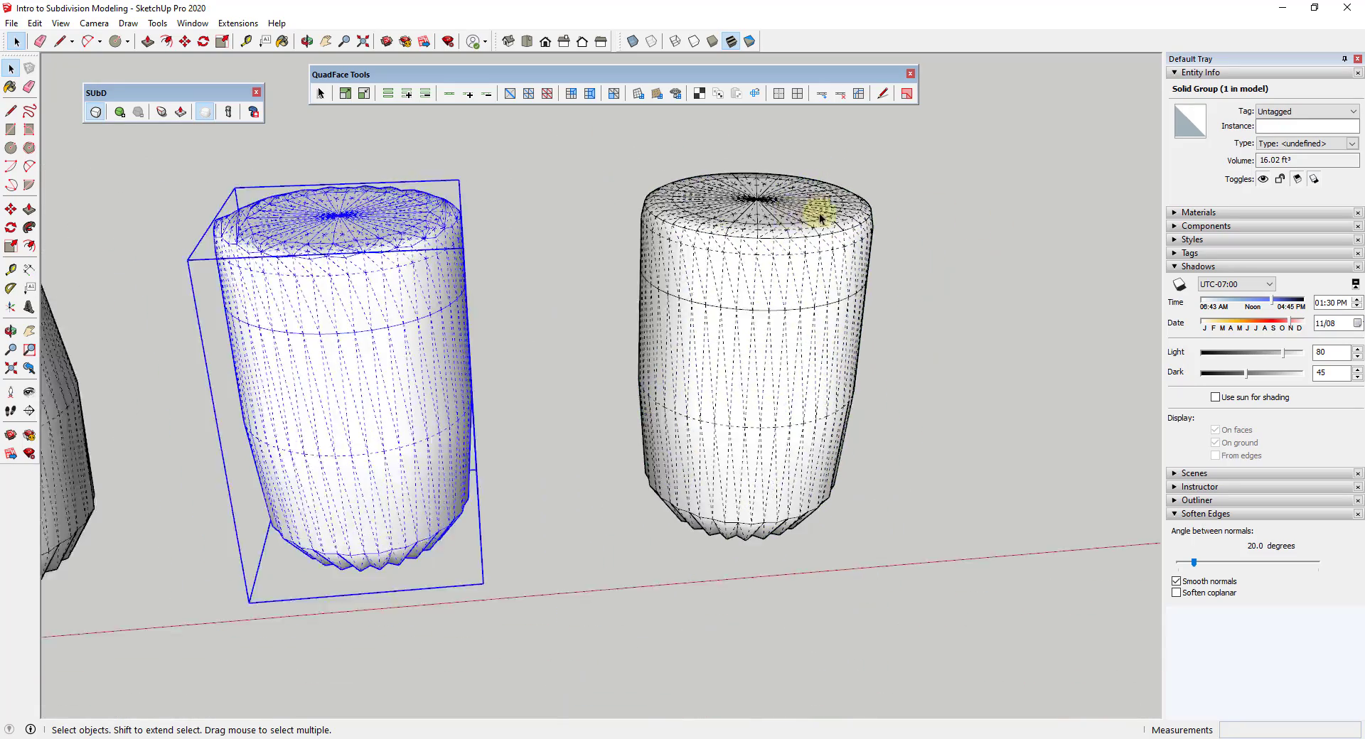
middle_click_drag(830, 267, 937, 235)
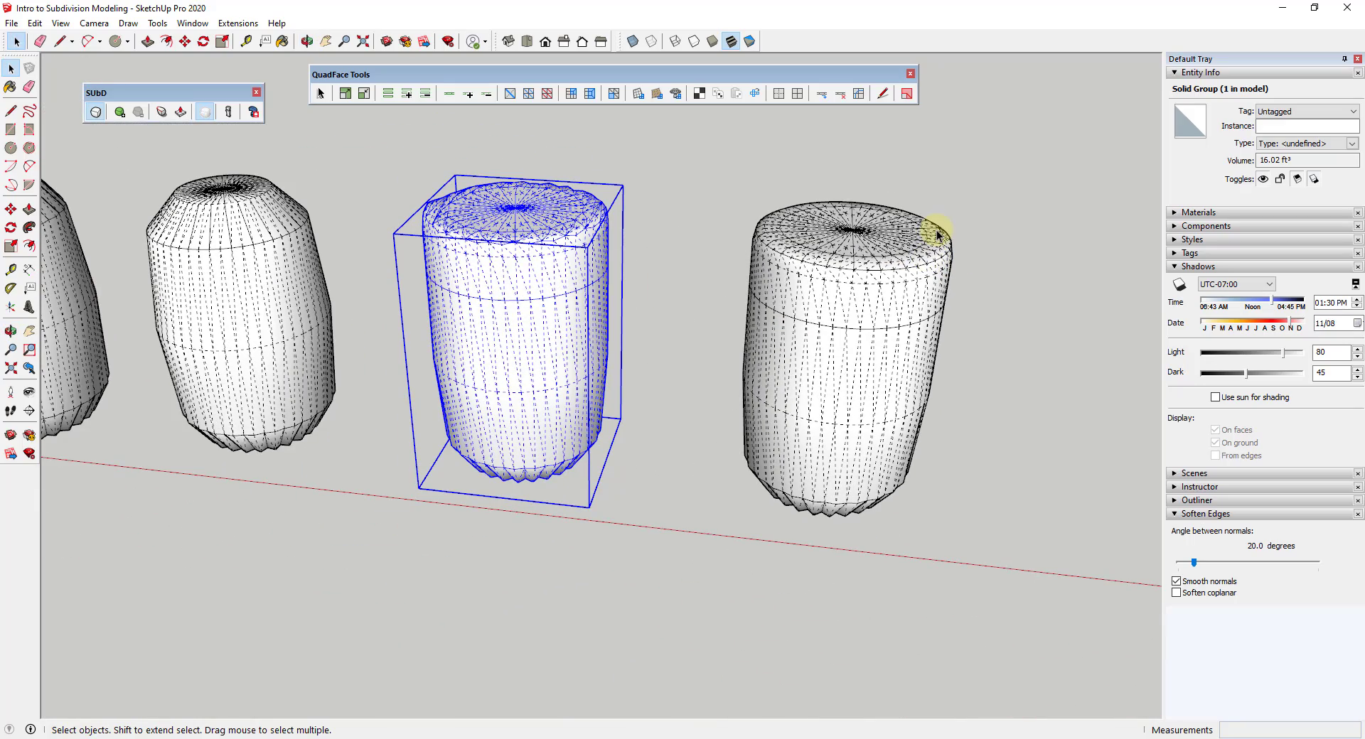